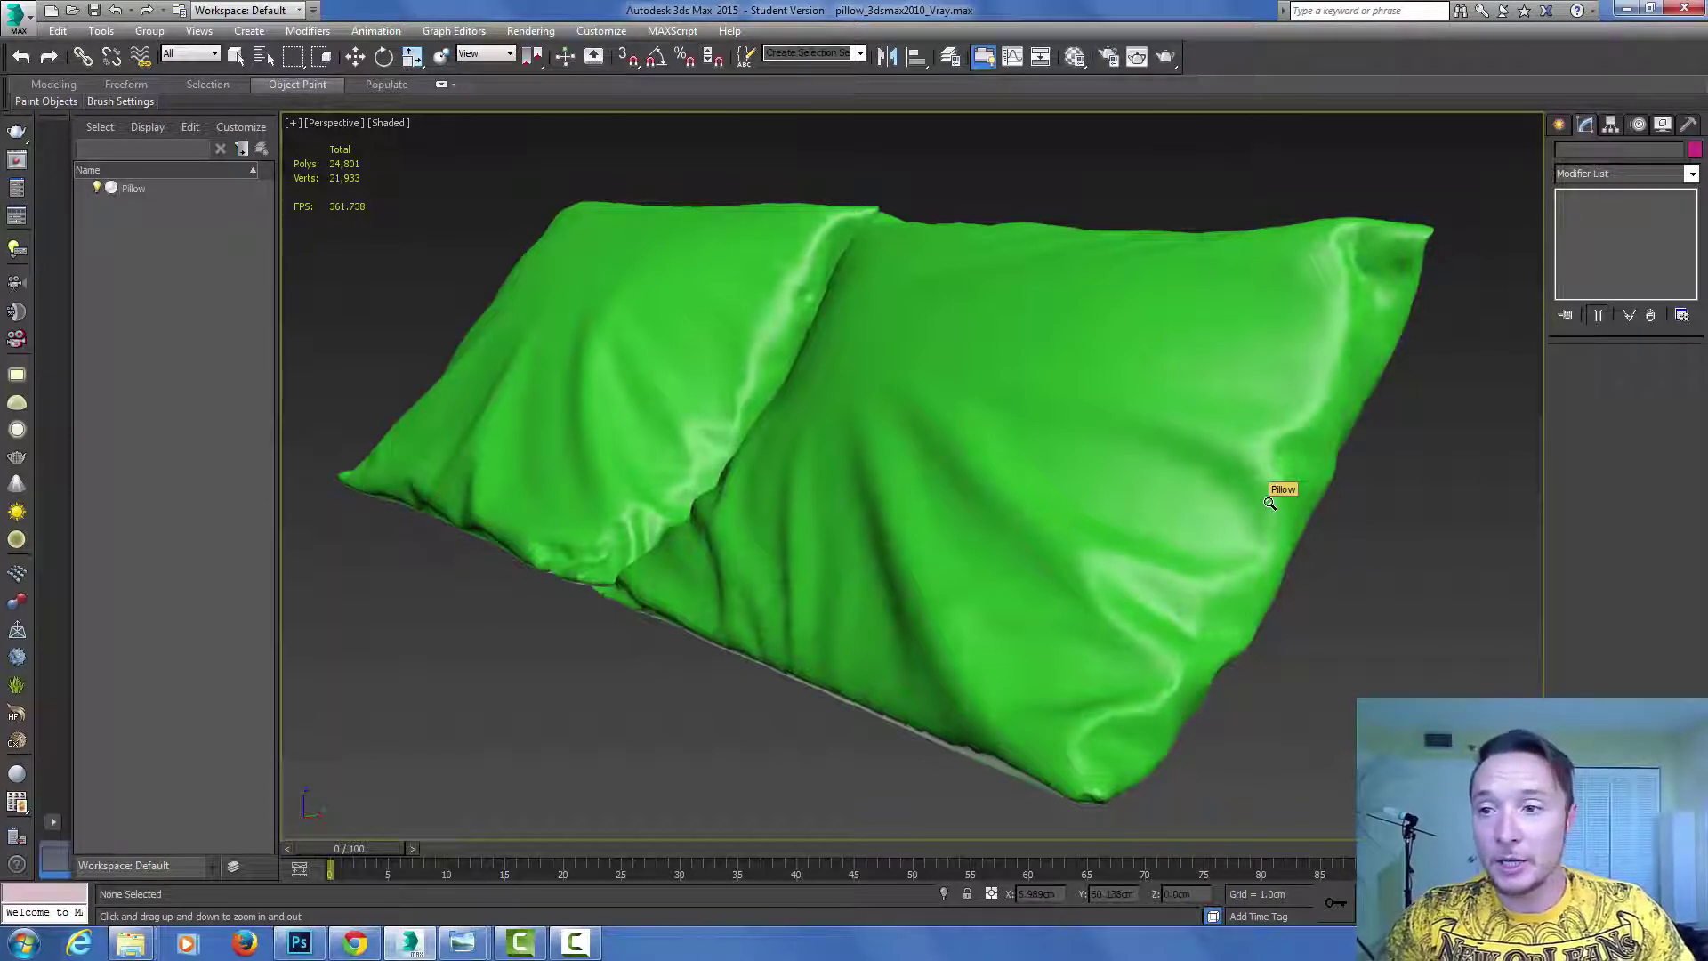
# Step: Set the Pillow's display to material color in shaded mode and object color in wireframe mode
pyautogui.click(1559, 124)
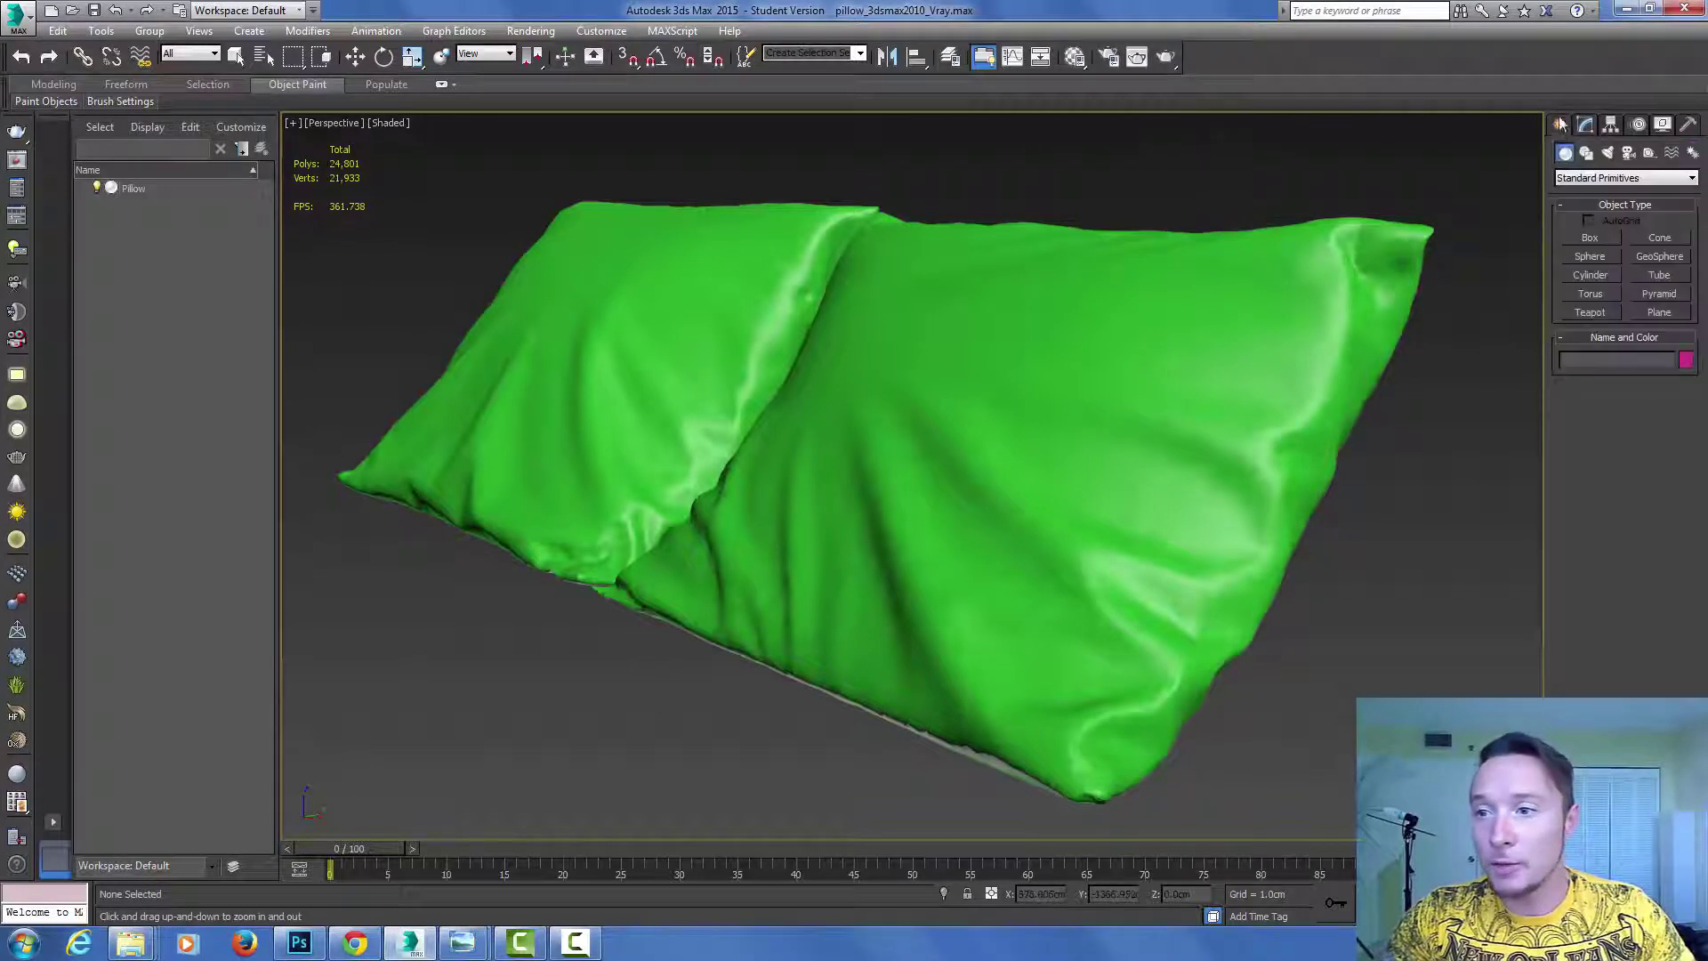
pyautogui.click(1639, 125)
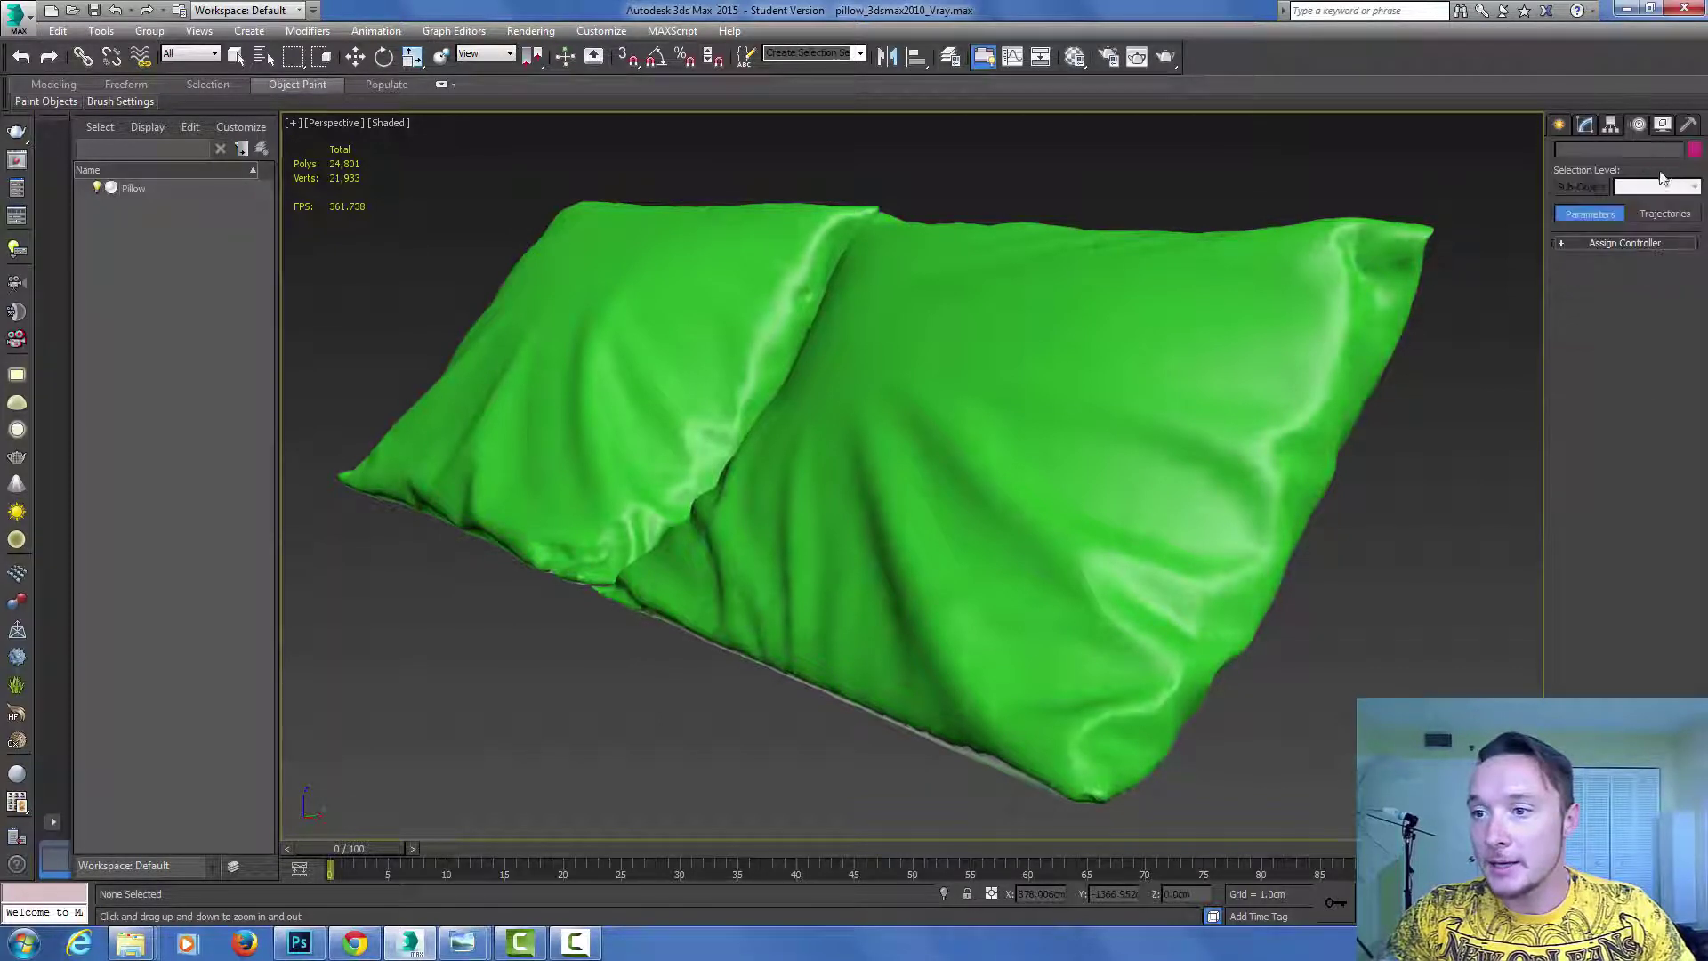
pyautogui.click(1663, 125)
pyautogui.click(1629, 249)
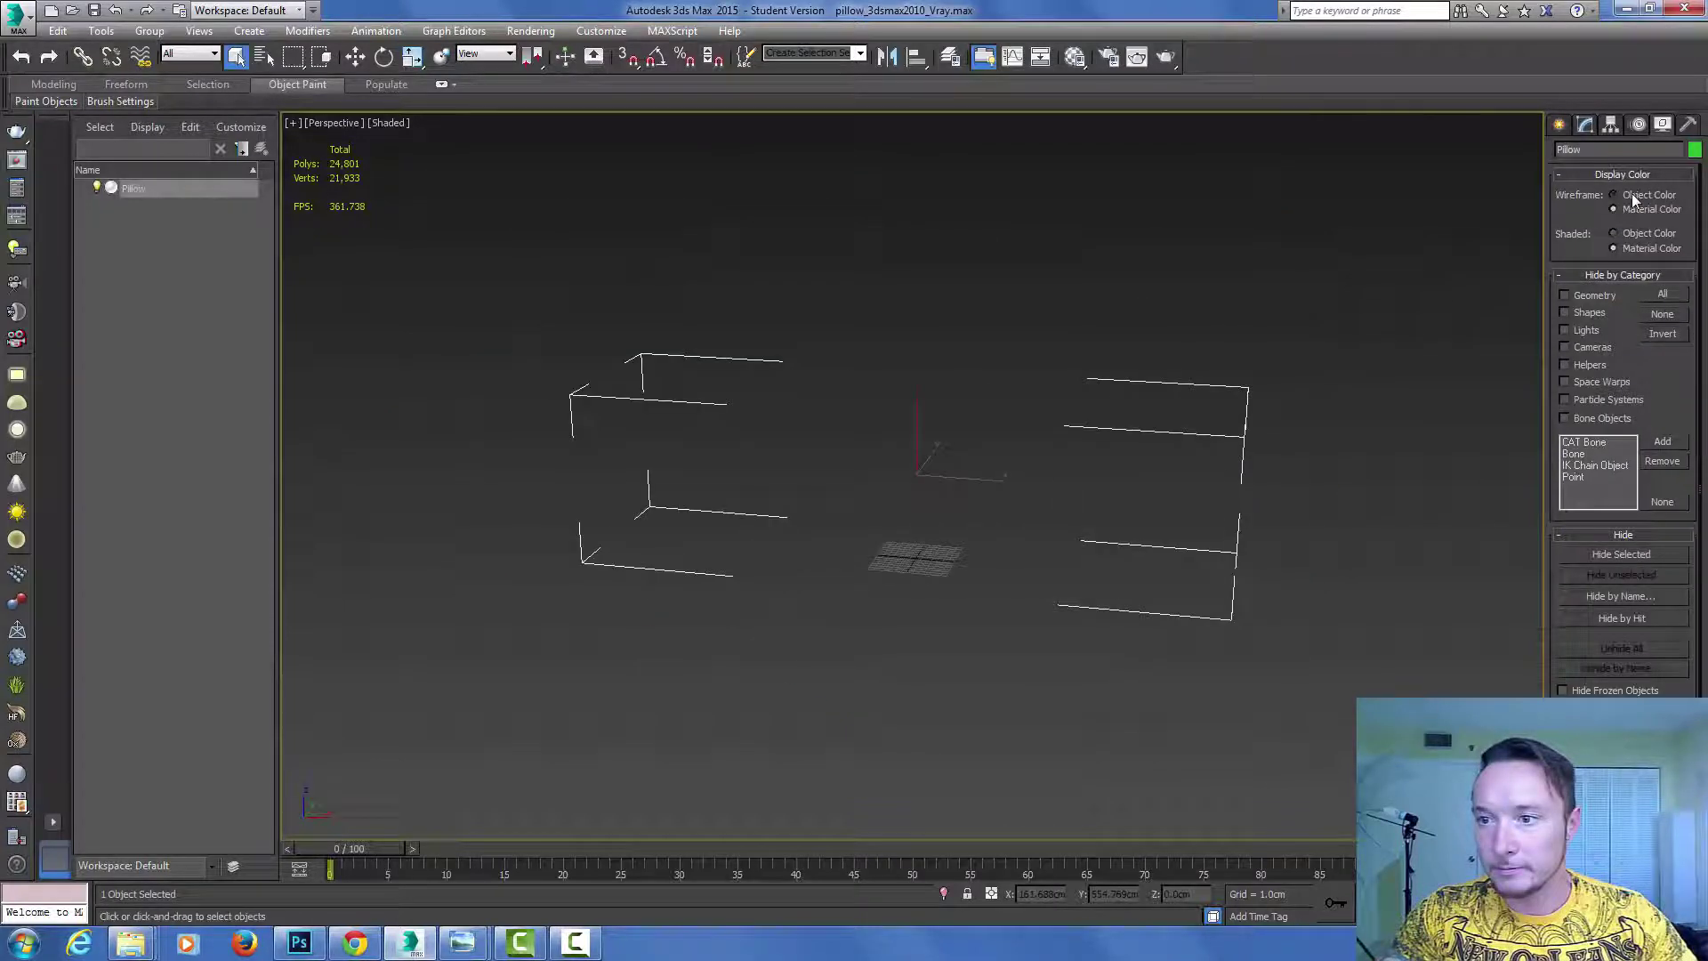
pyautogui.click(1631, 194)
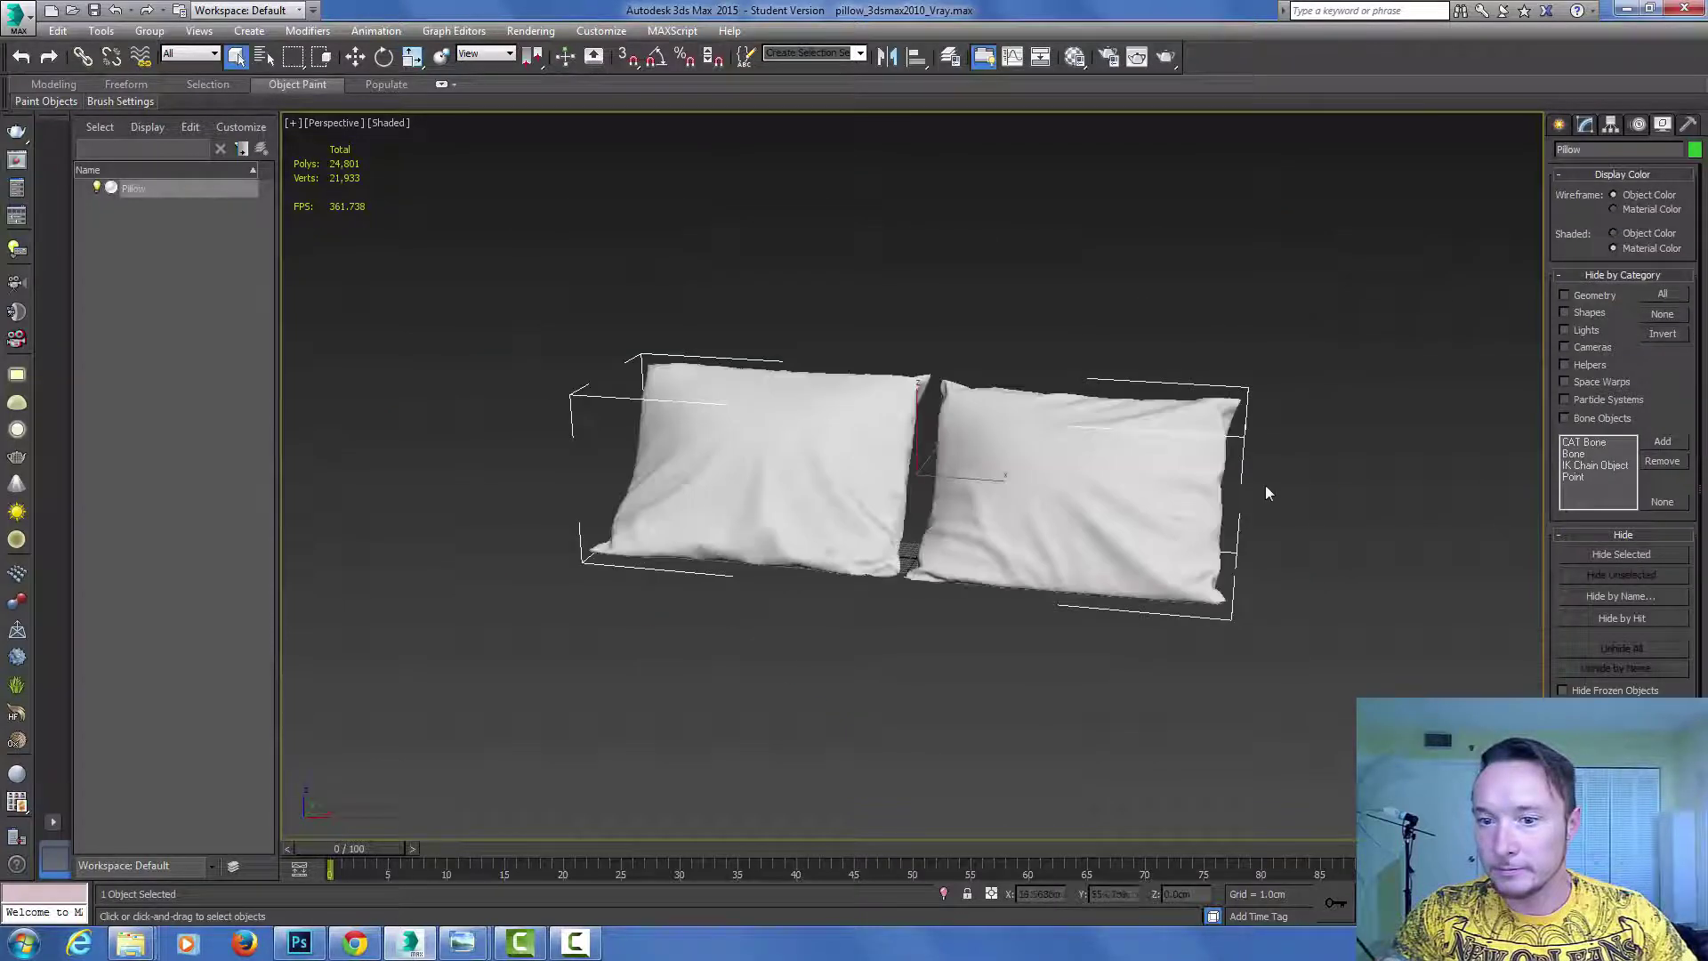
# Step: Show the shaded Cloth_pillow material on the pillows in the viewport from the Material Editor
pyautogui.keyDown('alt'); pyautogui.moveTo(1262, 487); pyautogui.dragTo(1135, 472, button='middle'); pyautogui.keyUp('alt')
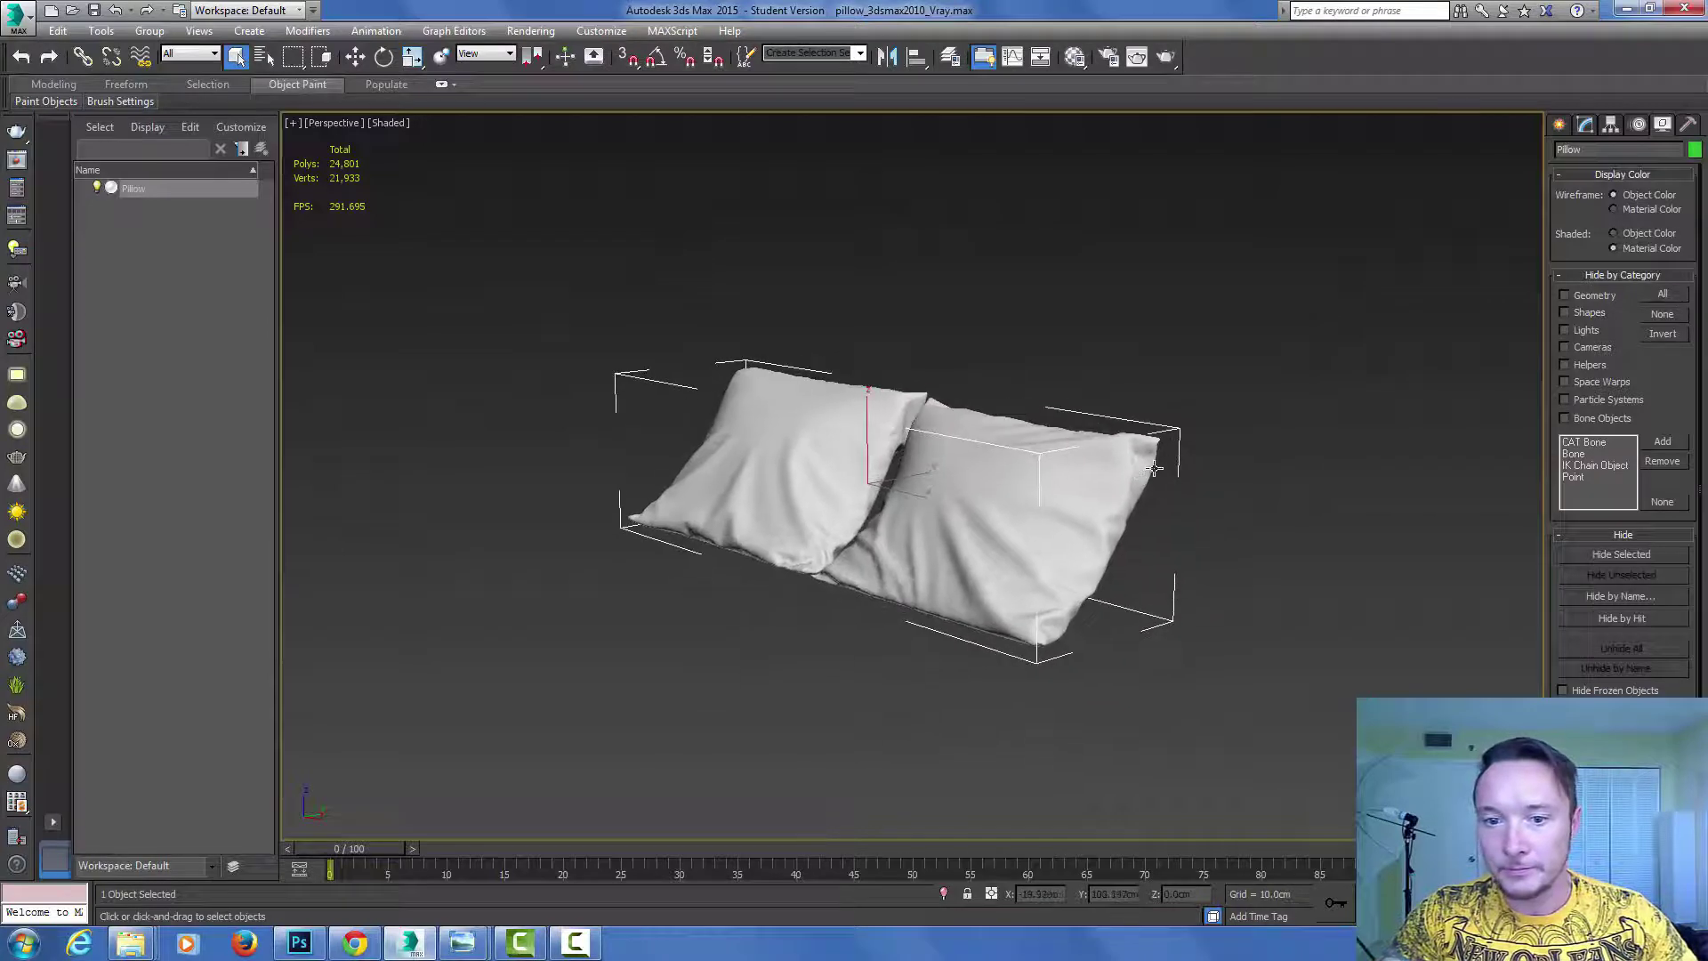
pyautogui.scroll(6, 1174, 544)
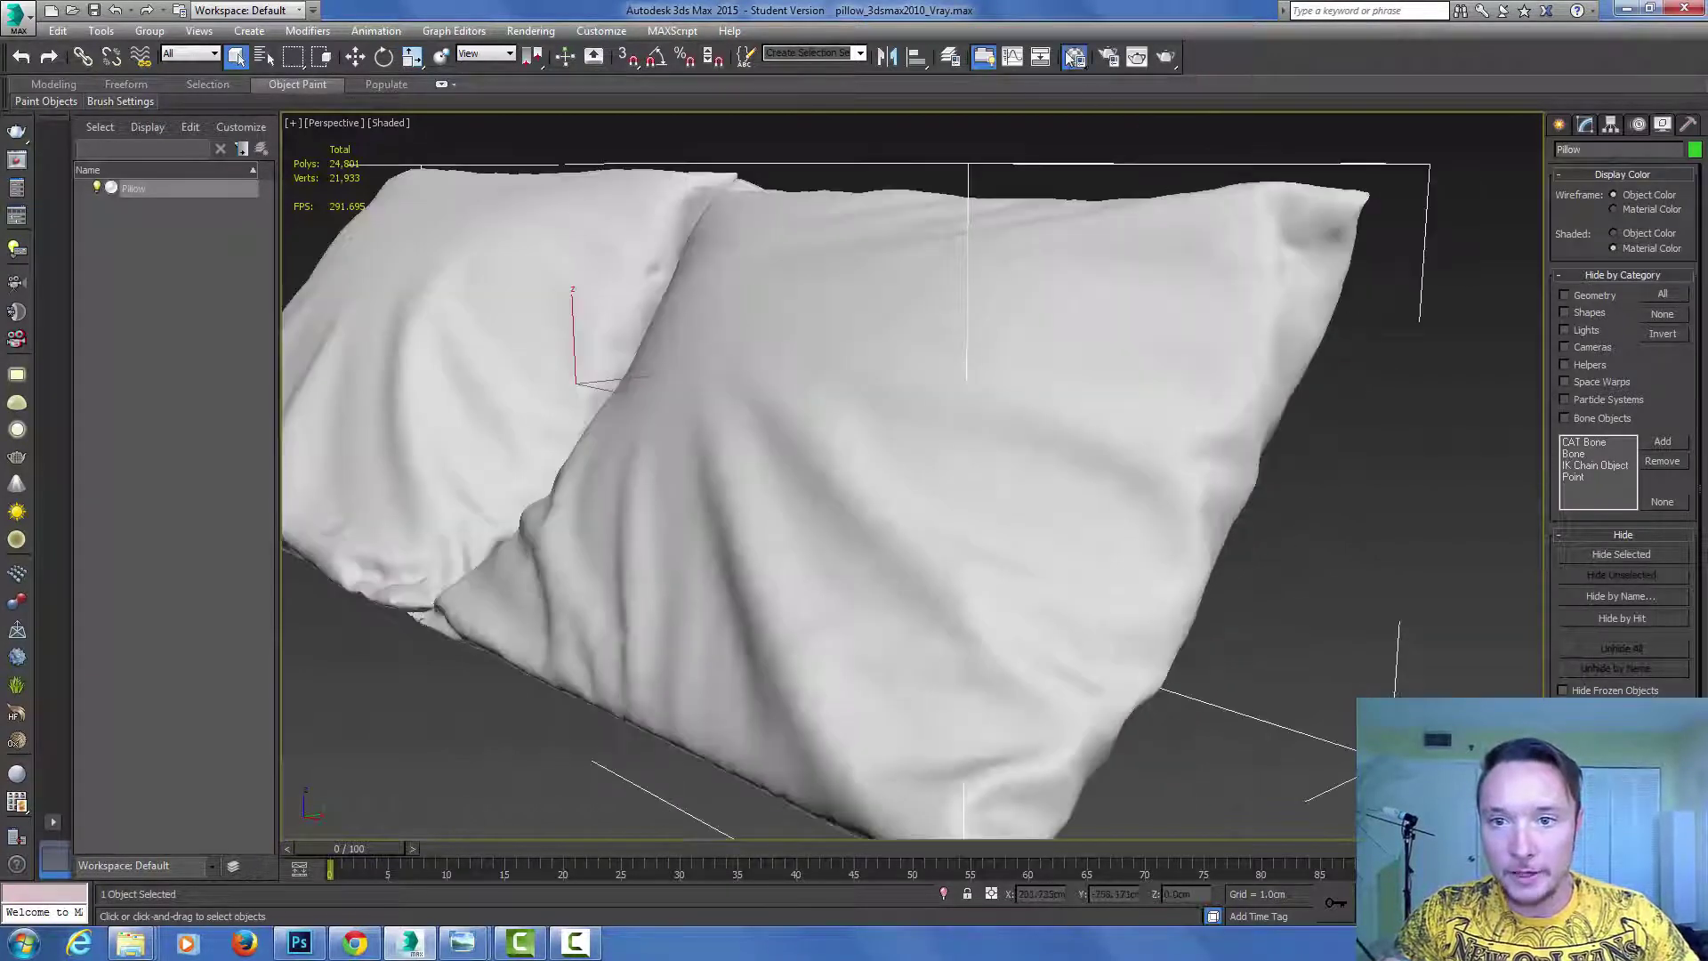
pyautogui.click(1076, 58)
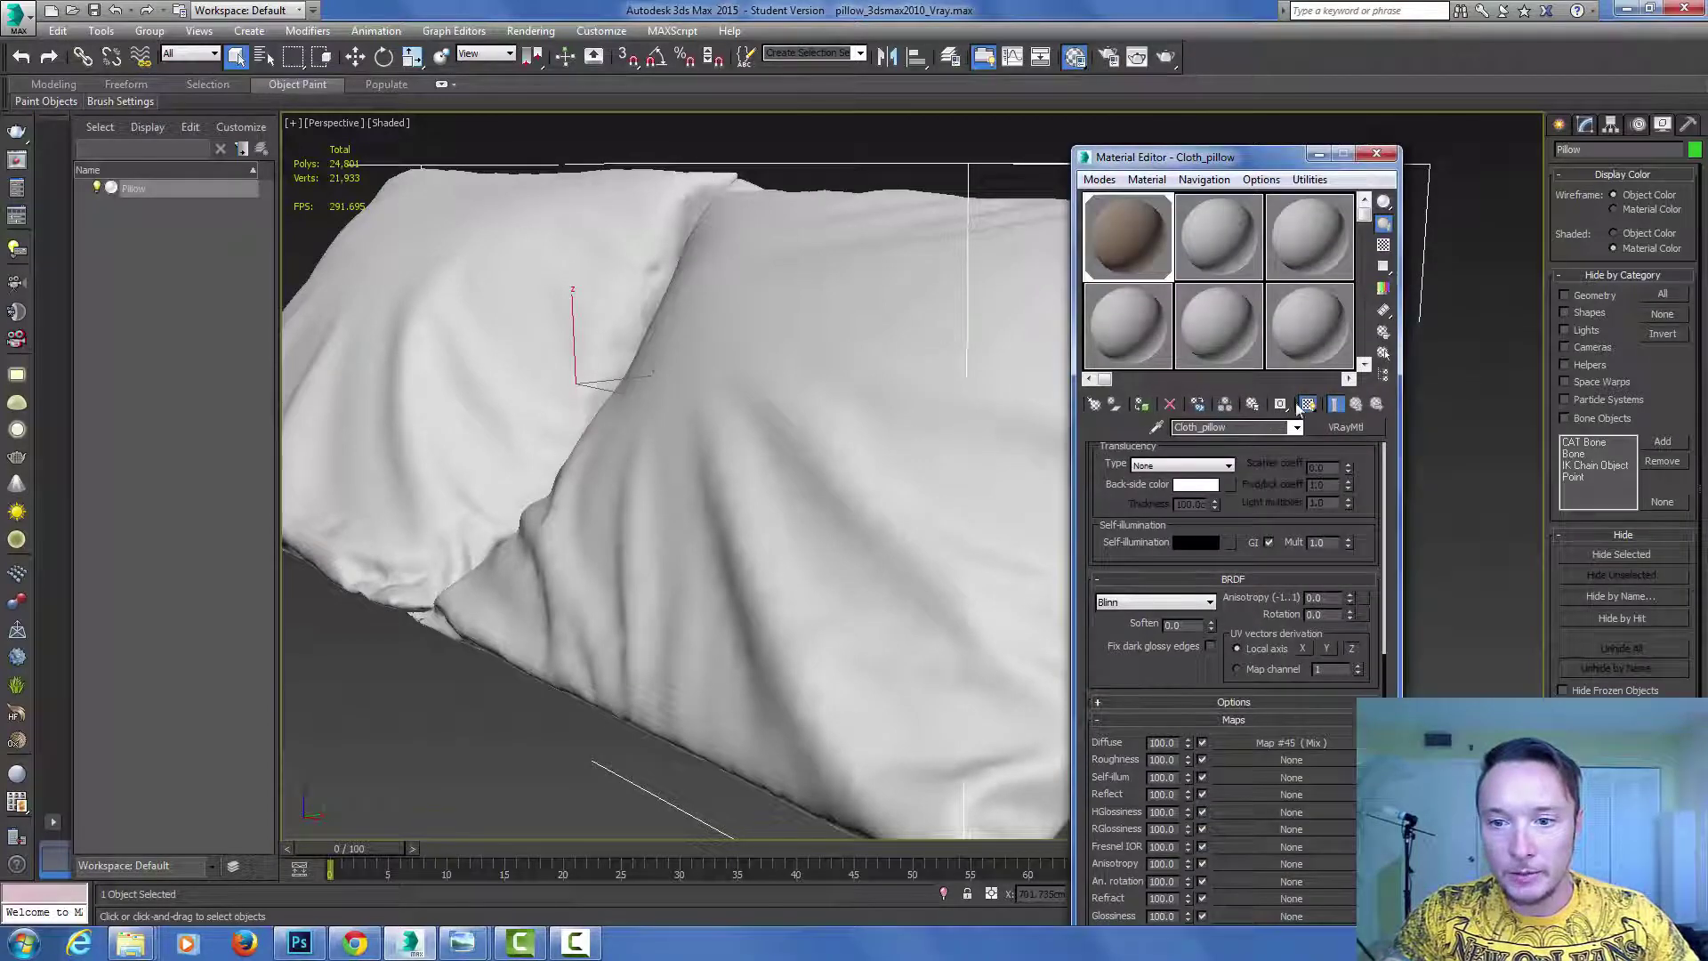
pyautogui.middleClick(948, 400)
pyautogui.scroll(-3, 943, 403)
pyautogui.moveTo(942, 404); pyautogui.dragTo(1027, 430, button='middle')
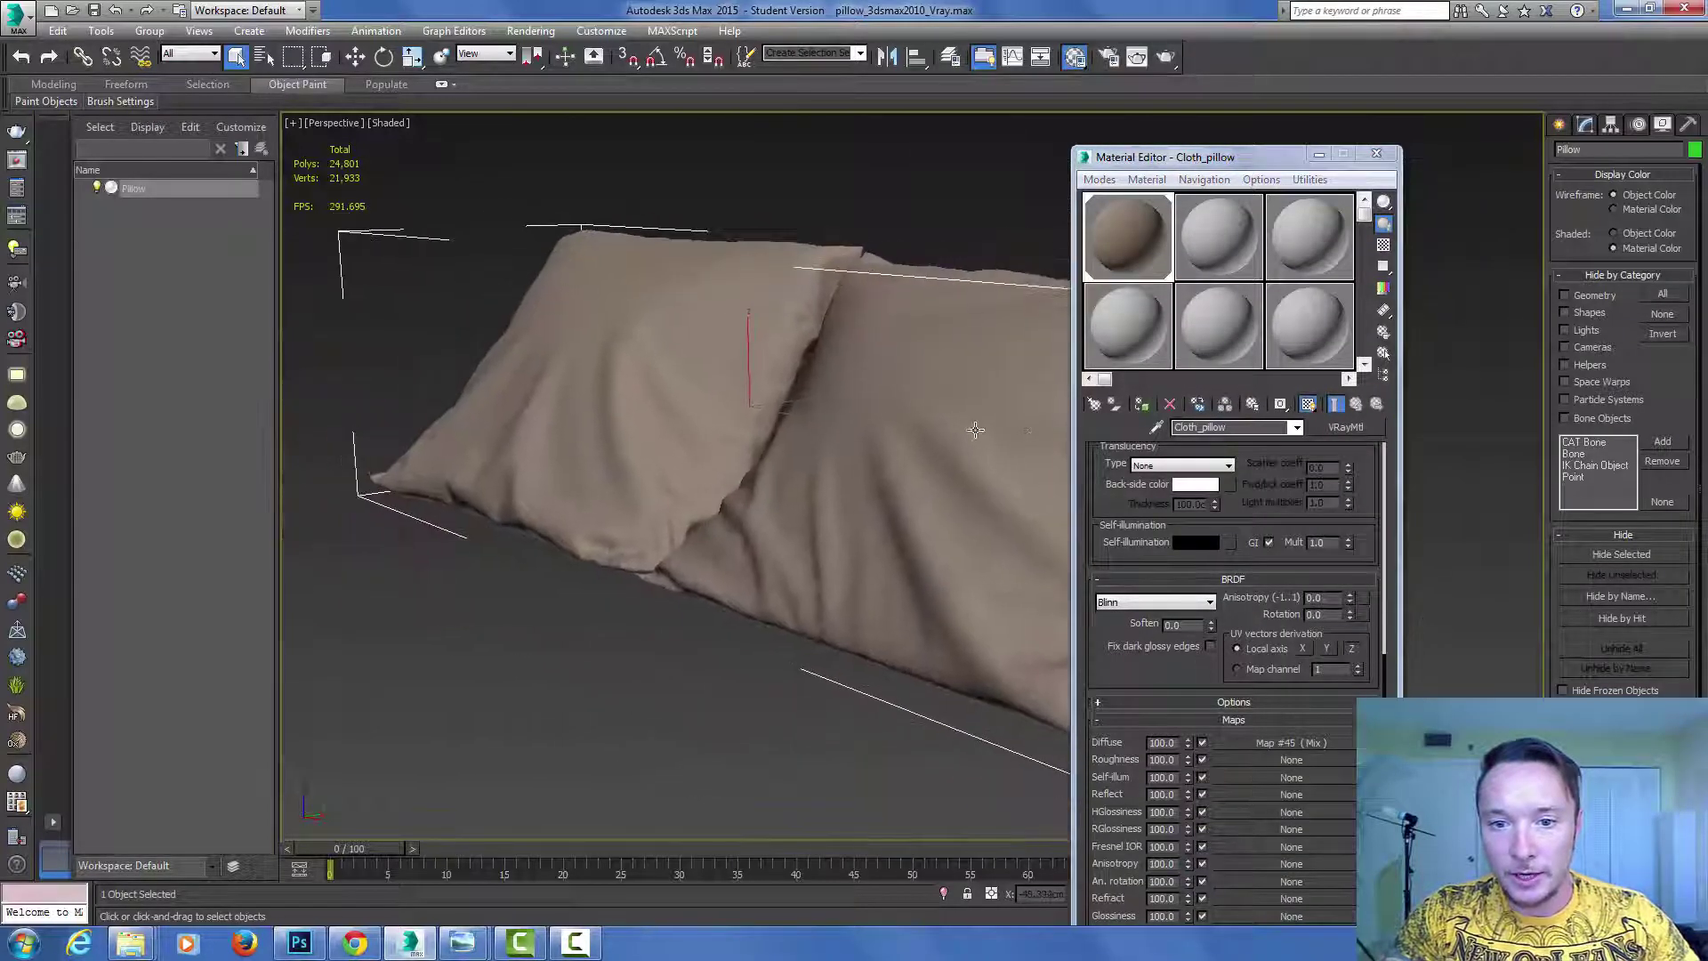
# Step: Render the Perspective view and switch the Pillow's shaded display to object color, closing the V-Ray messages and Material Editor
pyautogui.click(1165, 56)
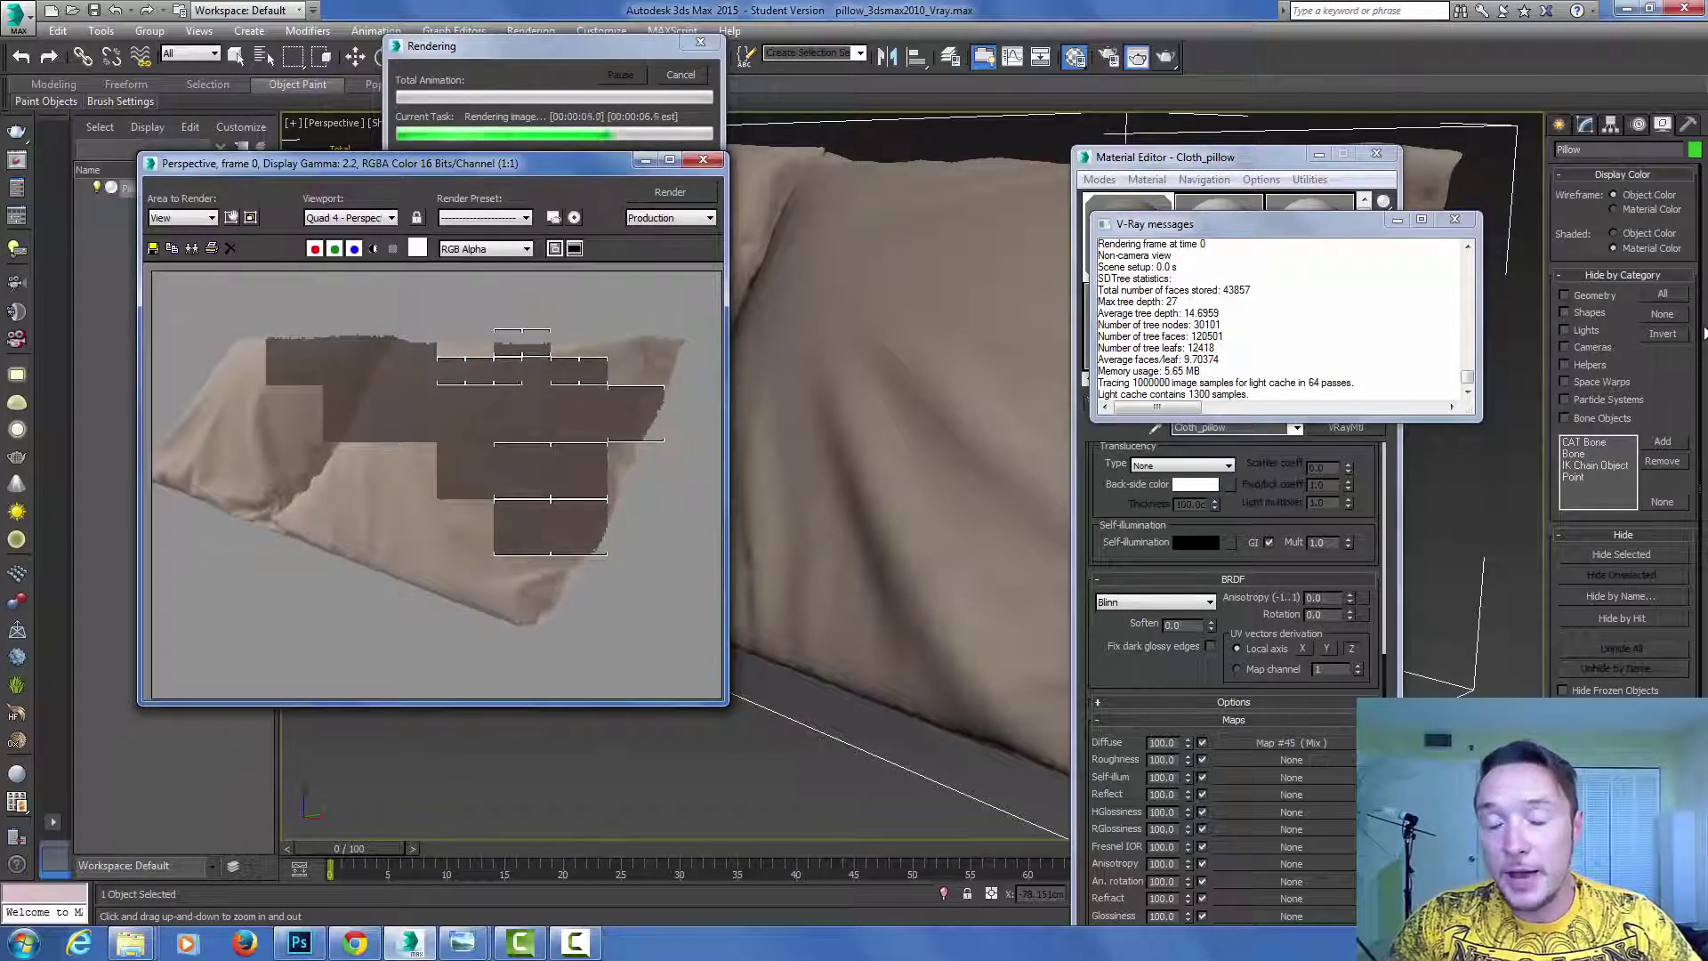
pyautogui.click(1638, 235)
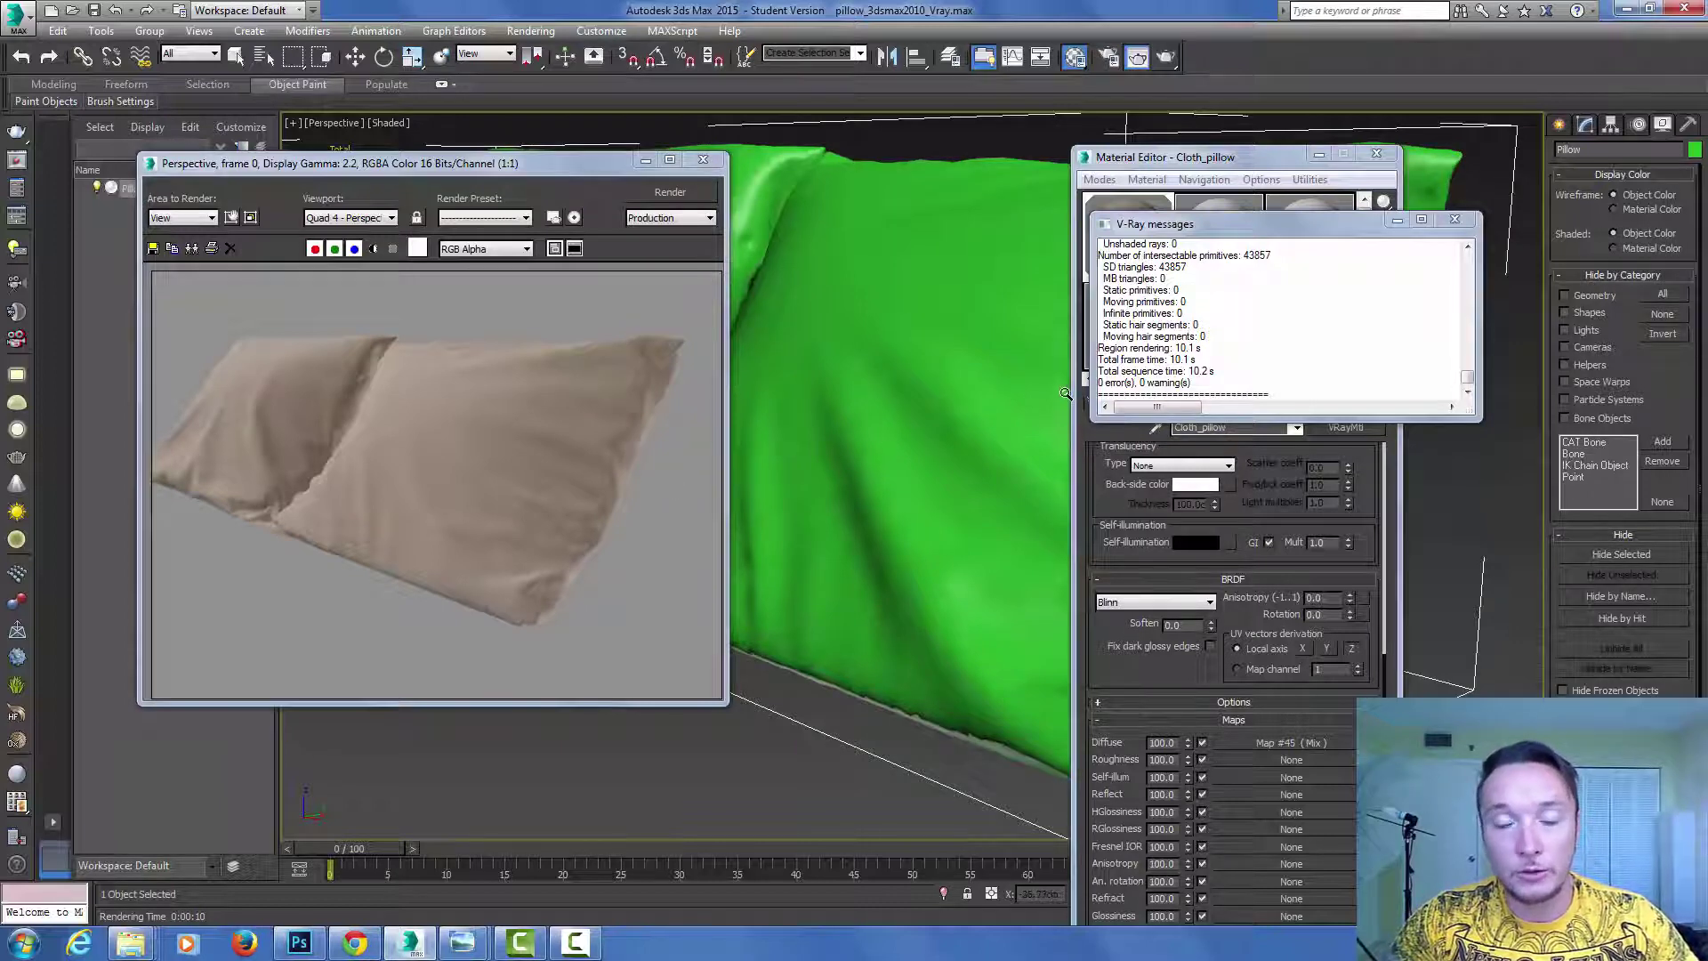
pyautogui.click(1454, 218)
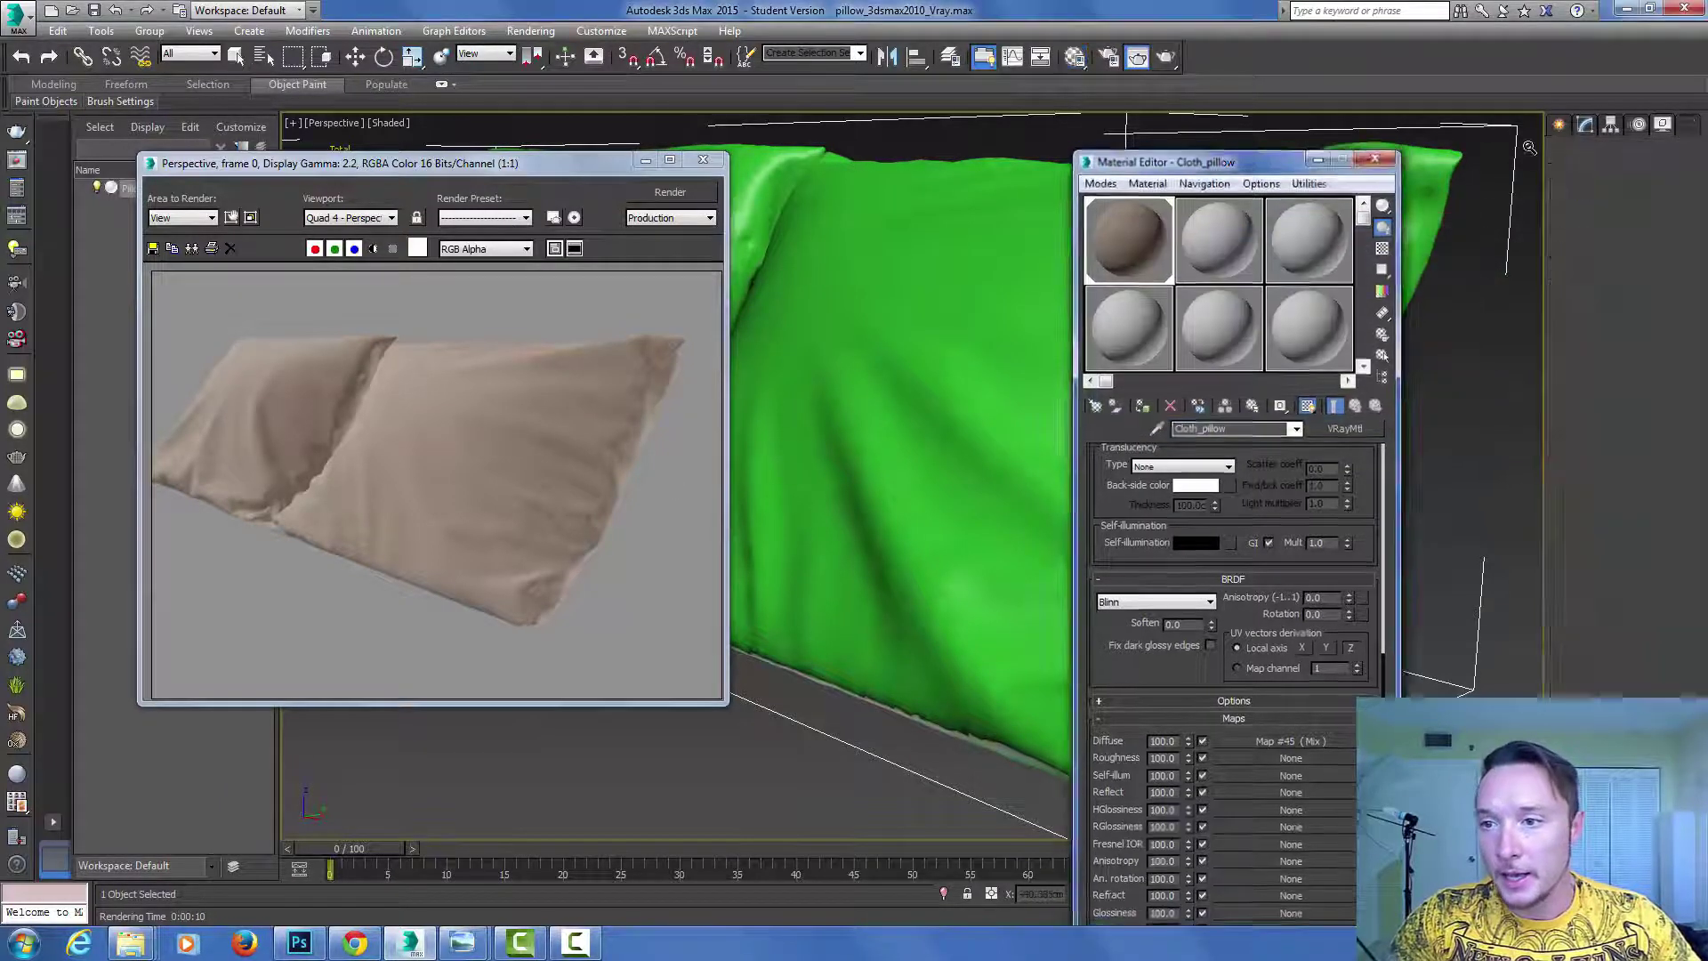
pyautogui.click(1376, 153)
# Step: Add a Displace modifier to the Pillow object
pyautogui.click(1587, 127)
pyautogui.click(1690, 173)
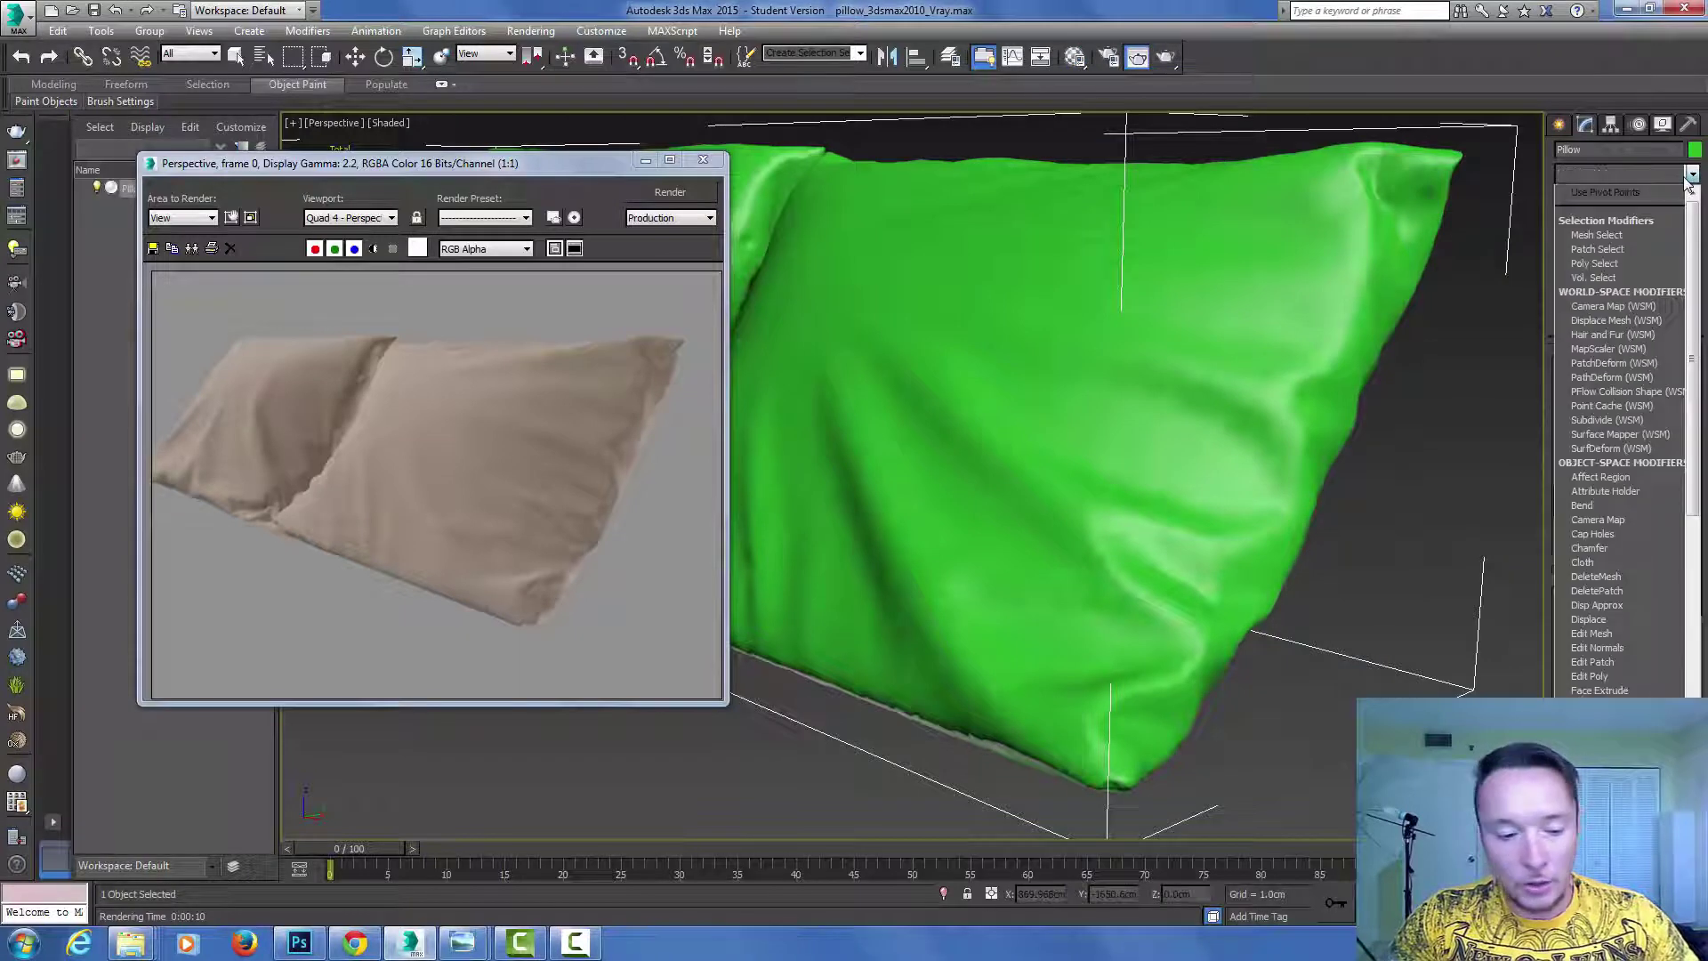
pyautogui.scroll(-2, 1619, 293)
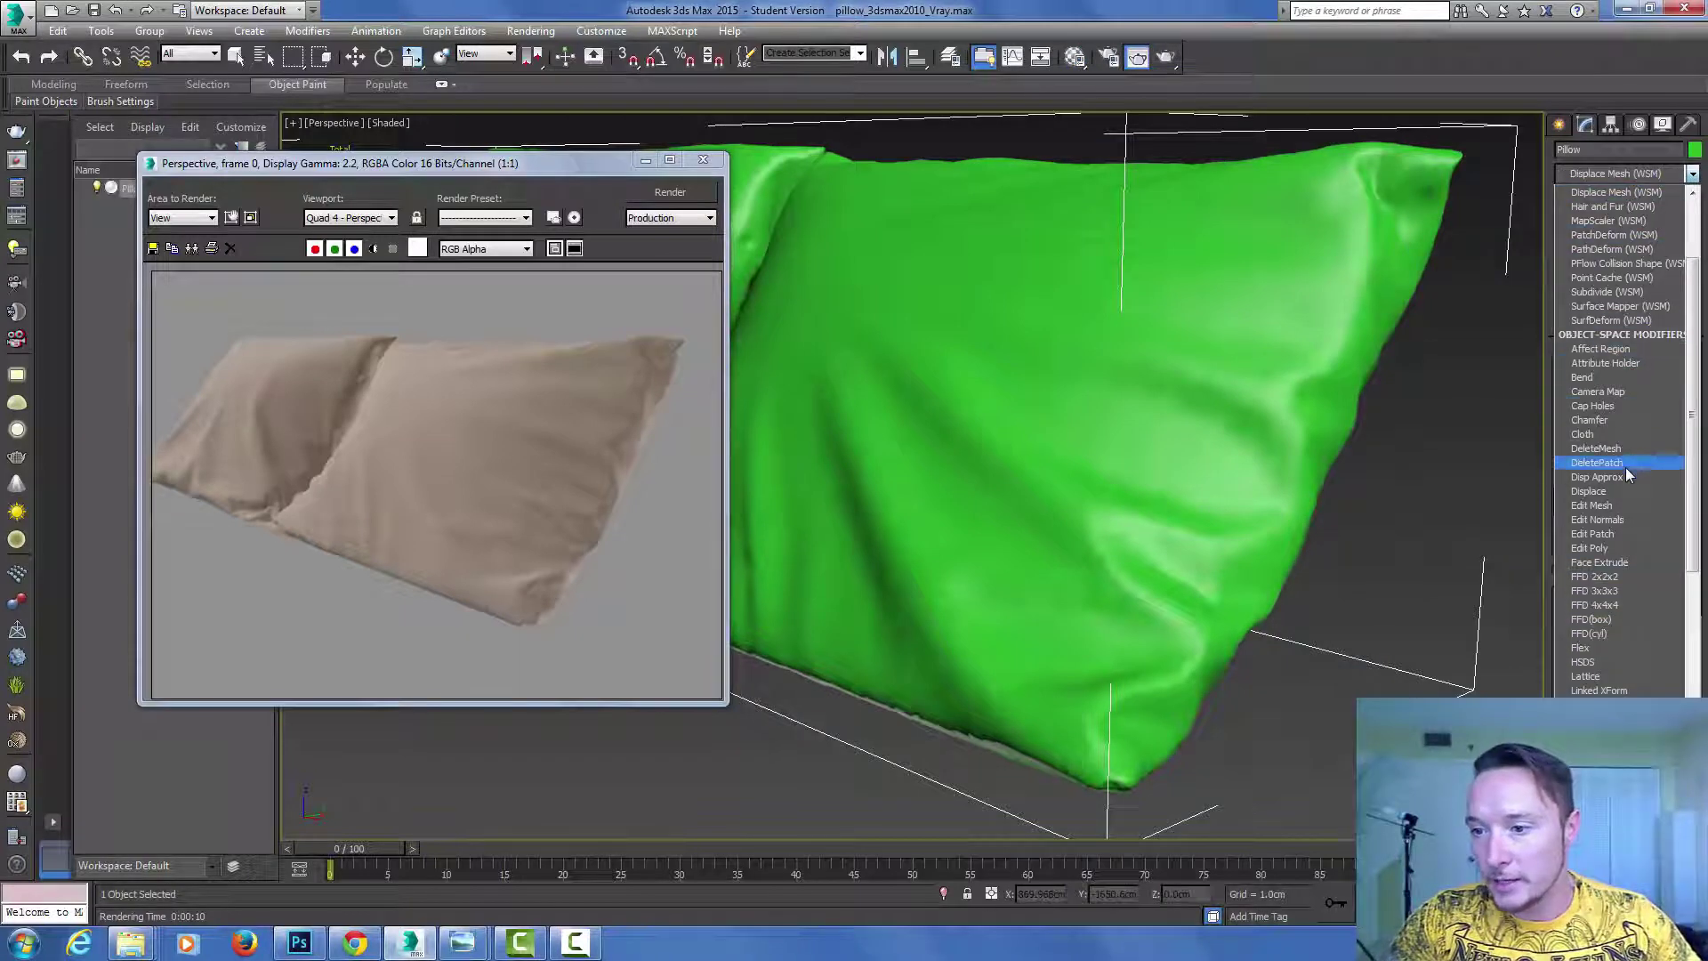
pyautogui.click(1619, 491)
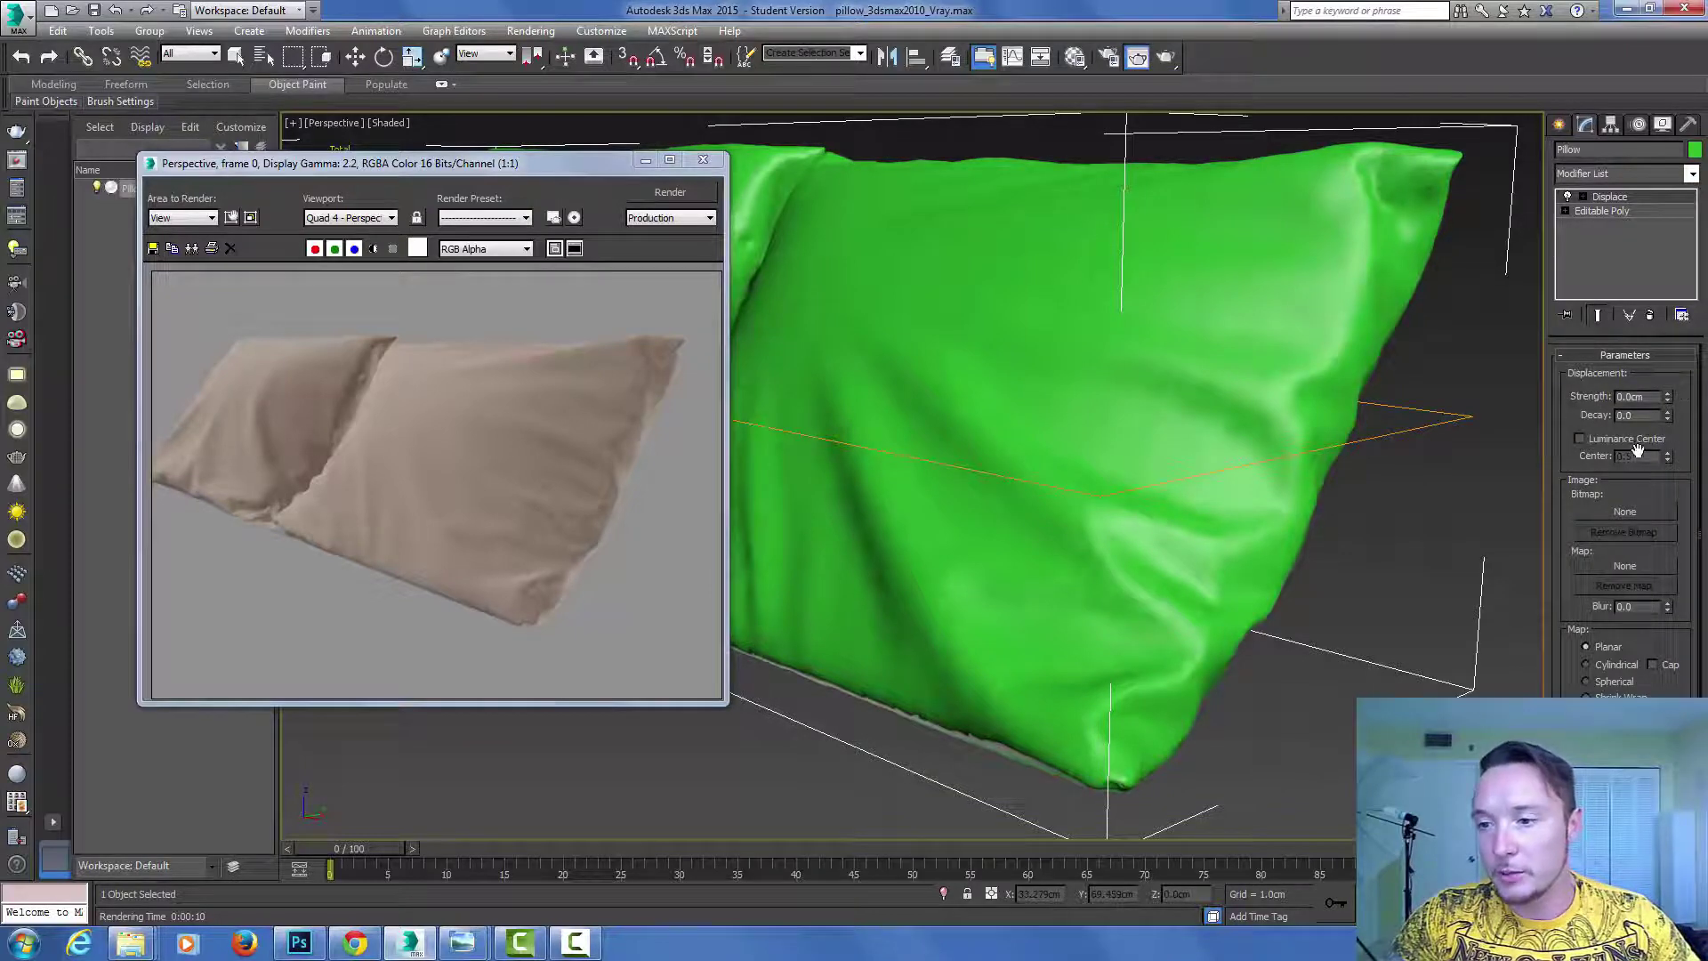
# Step: Load the wavy cloth image starting with F8HIZMZFF22C from the displacement images folder as the Displace bitmap
pyautogui.click(1619, 511)
pyautogui.click(329, 72)
pyautogui.click(169, 335)
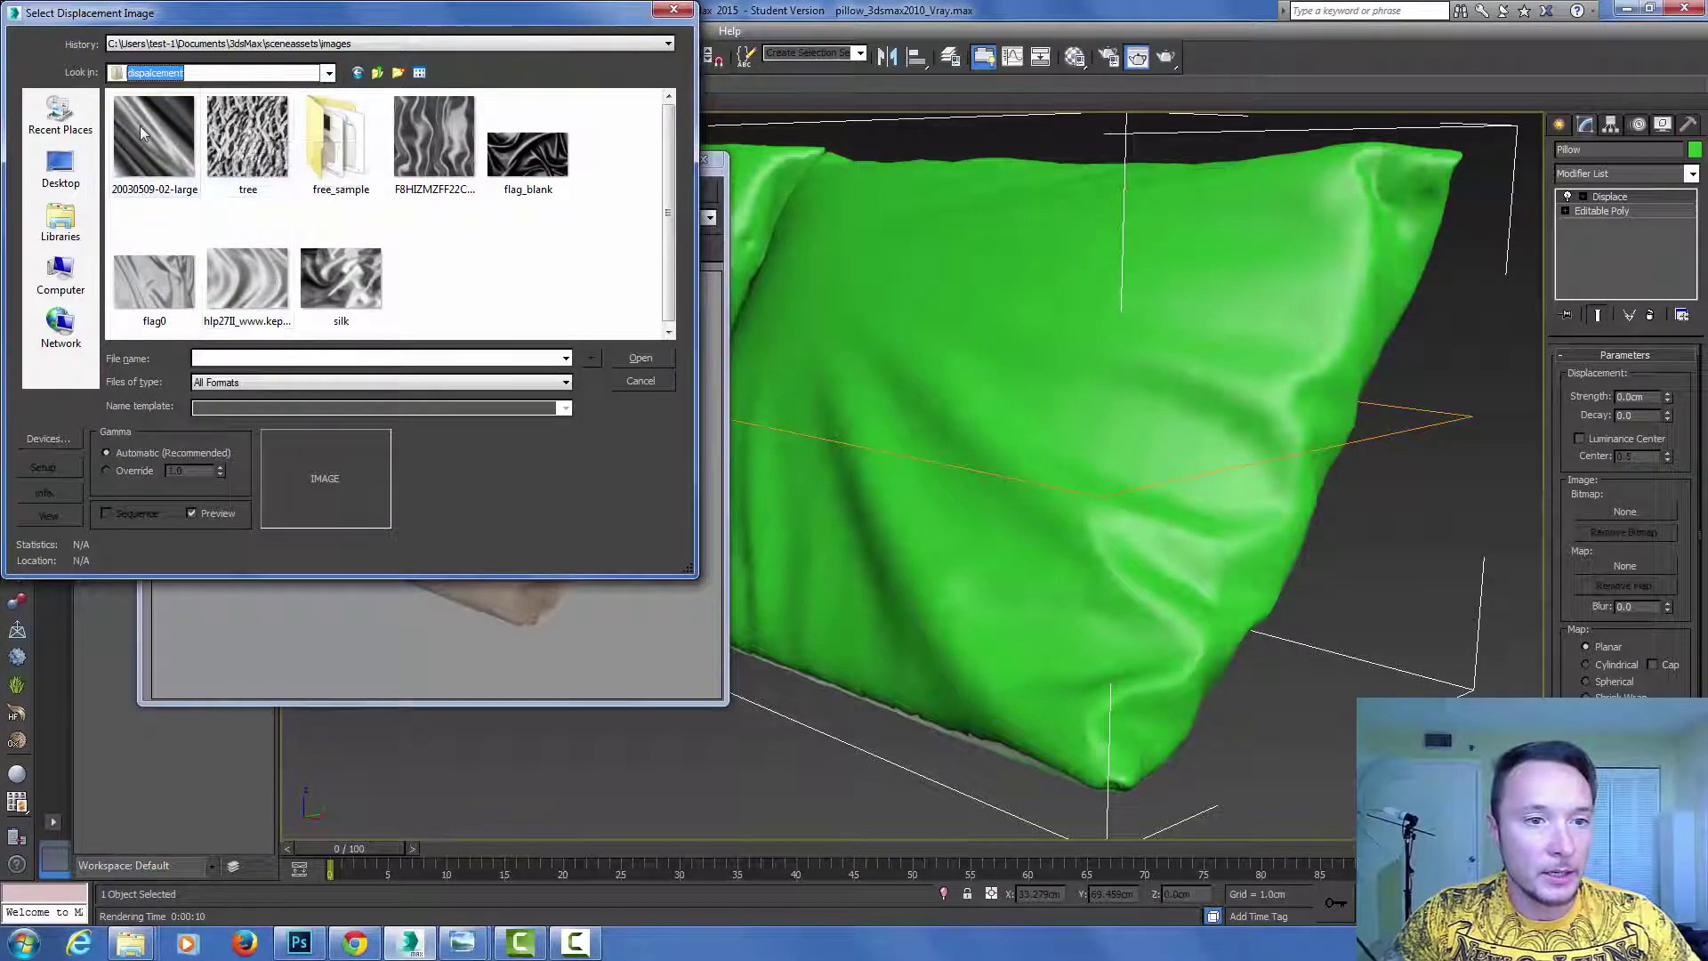
pyautogui.doubleClick(436, 133)
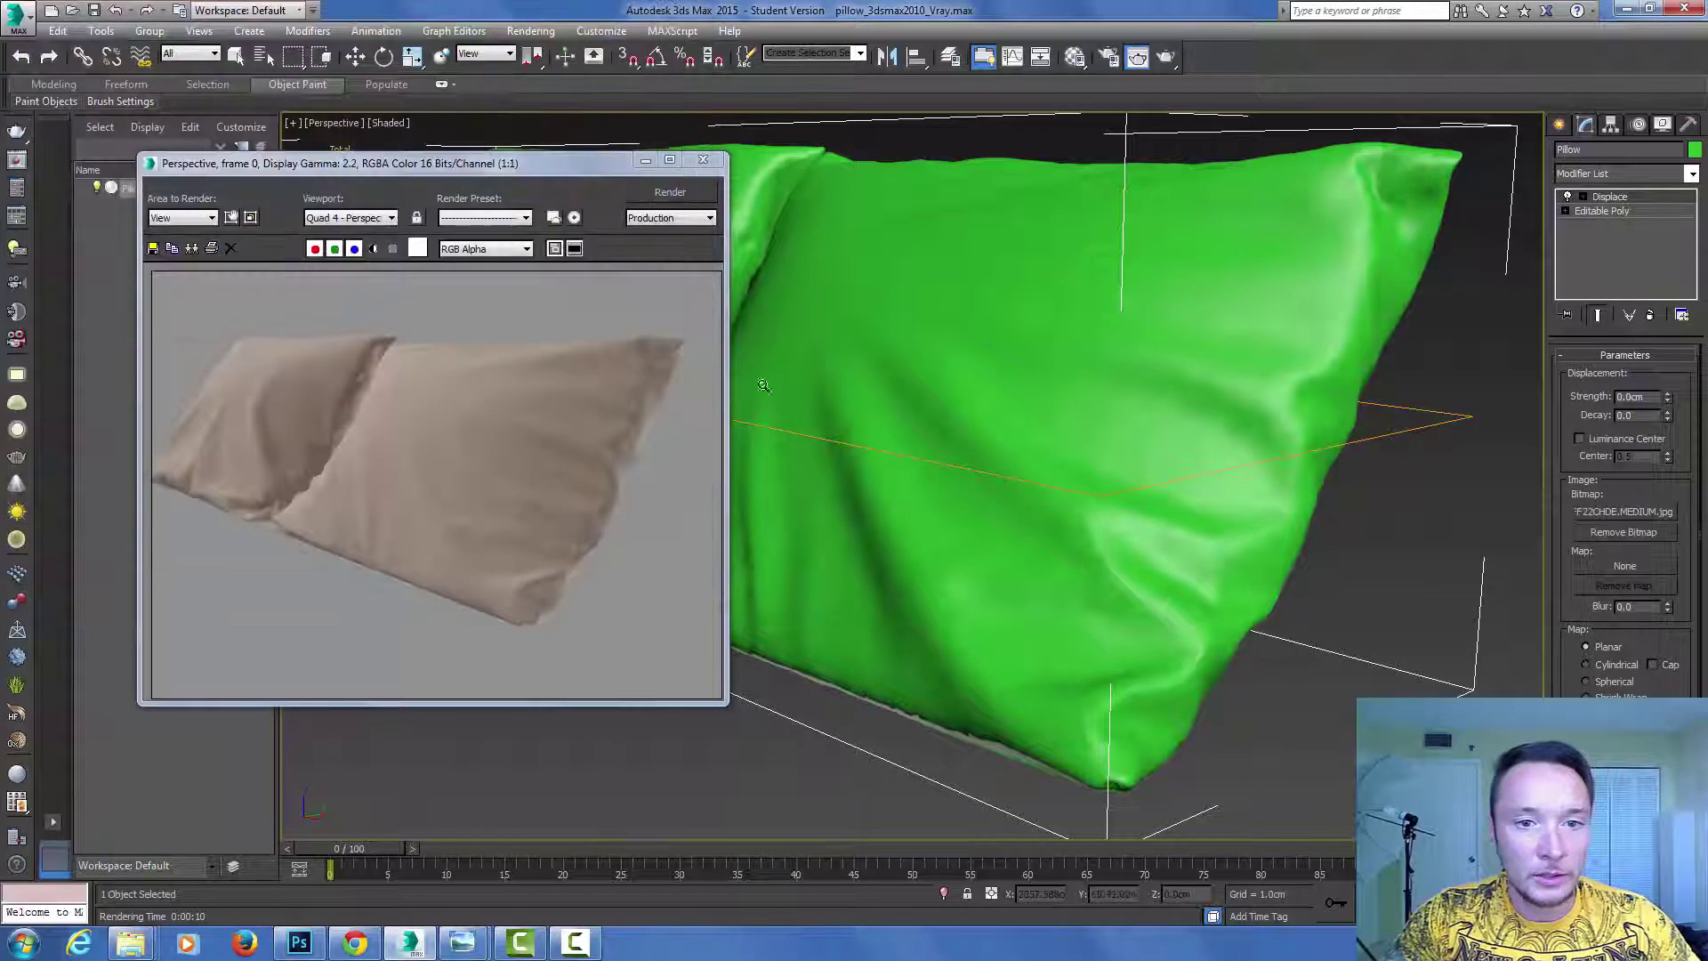
# Step: Set the Displace strength to about 1.446 cm and the decay to 0.055
pyautogui.click(1668, 395)
pyautogui.moveTo(1669, 361); pyautogui.dragTo(1651, 242)
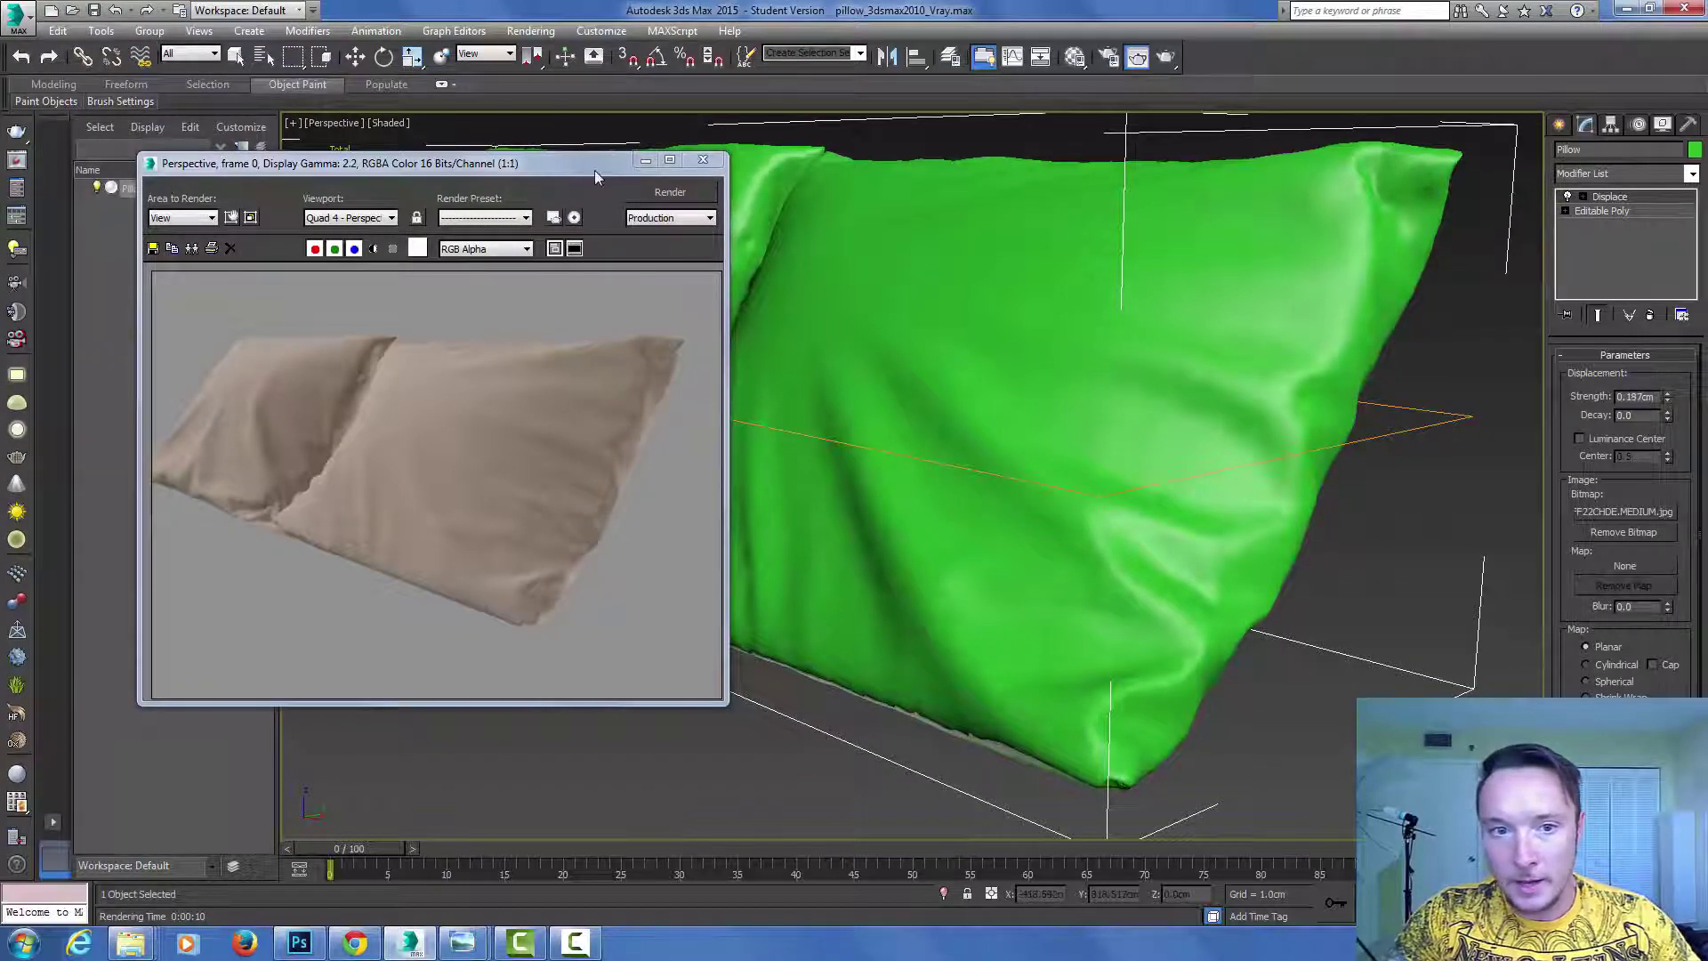
pyautogui.moveTo(568, 168); pyautogui.dragTo(233, 211)
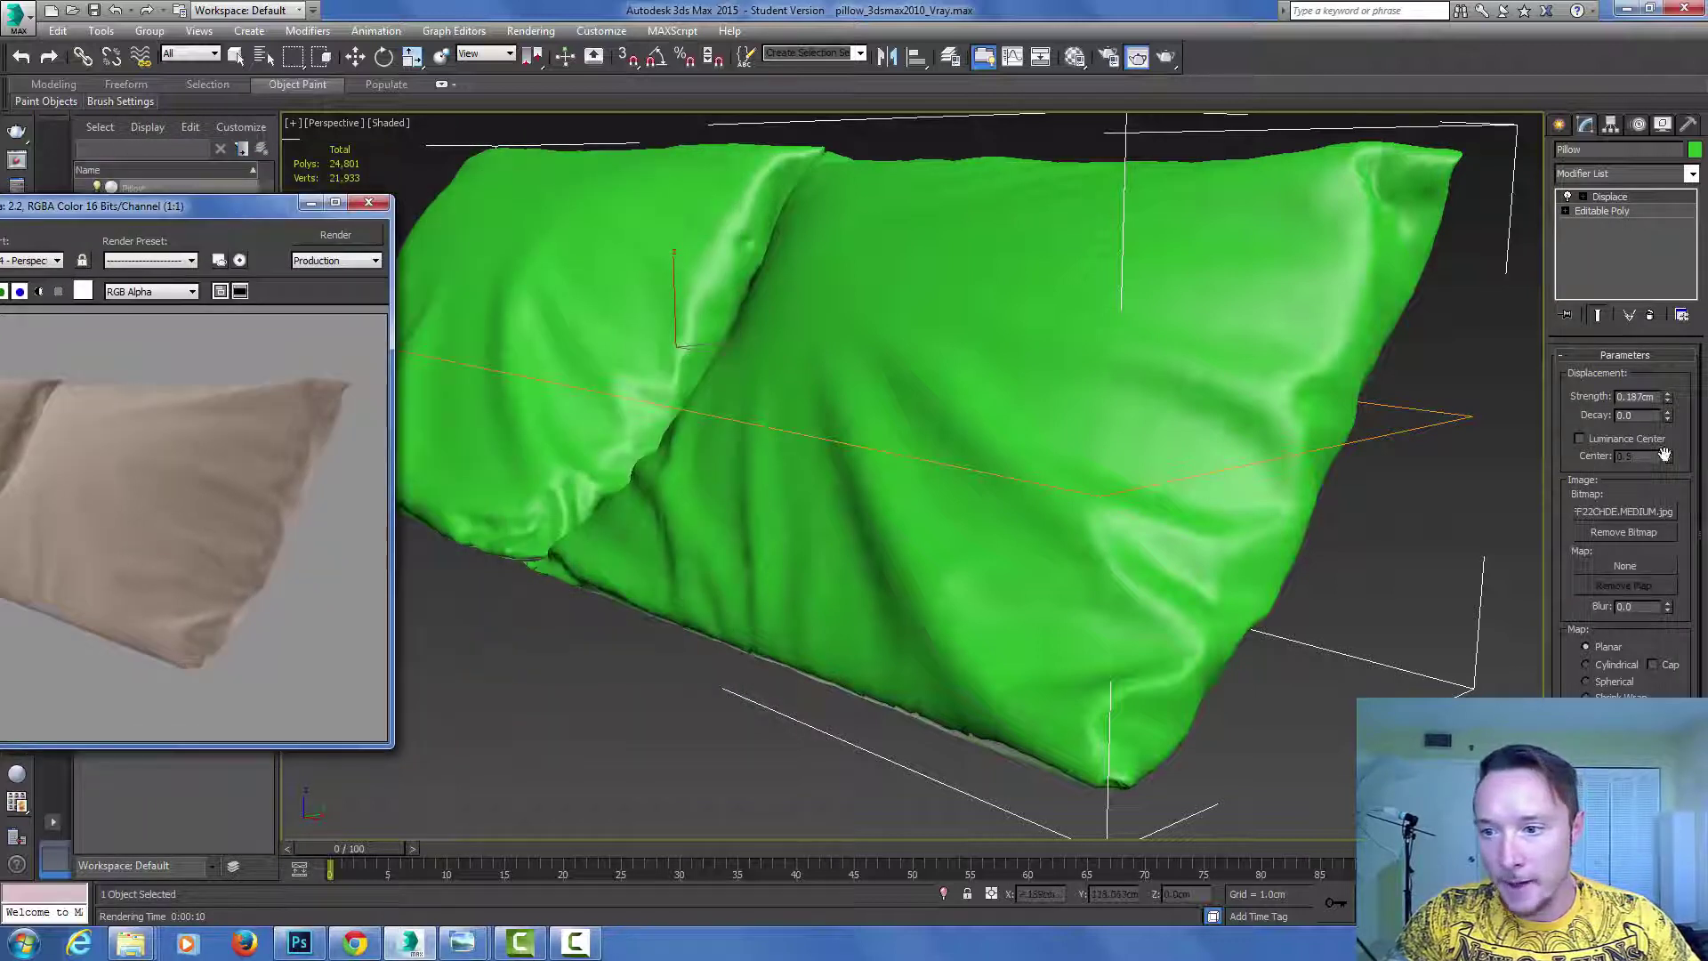
pyautogui.click(1669, 420)
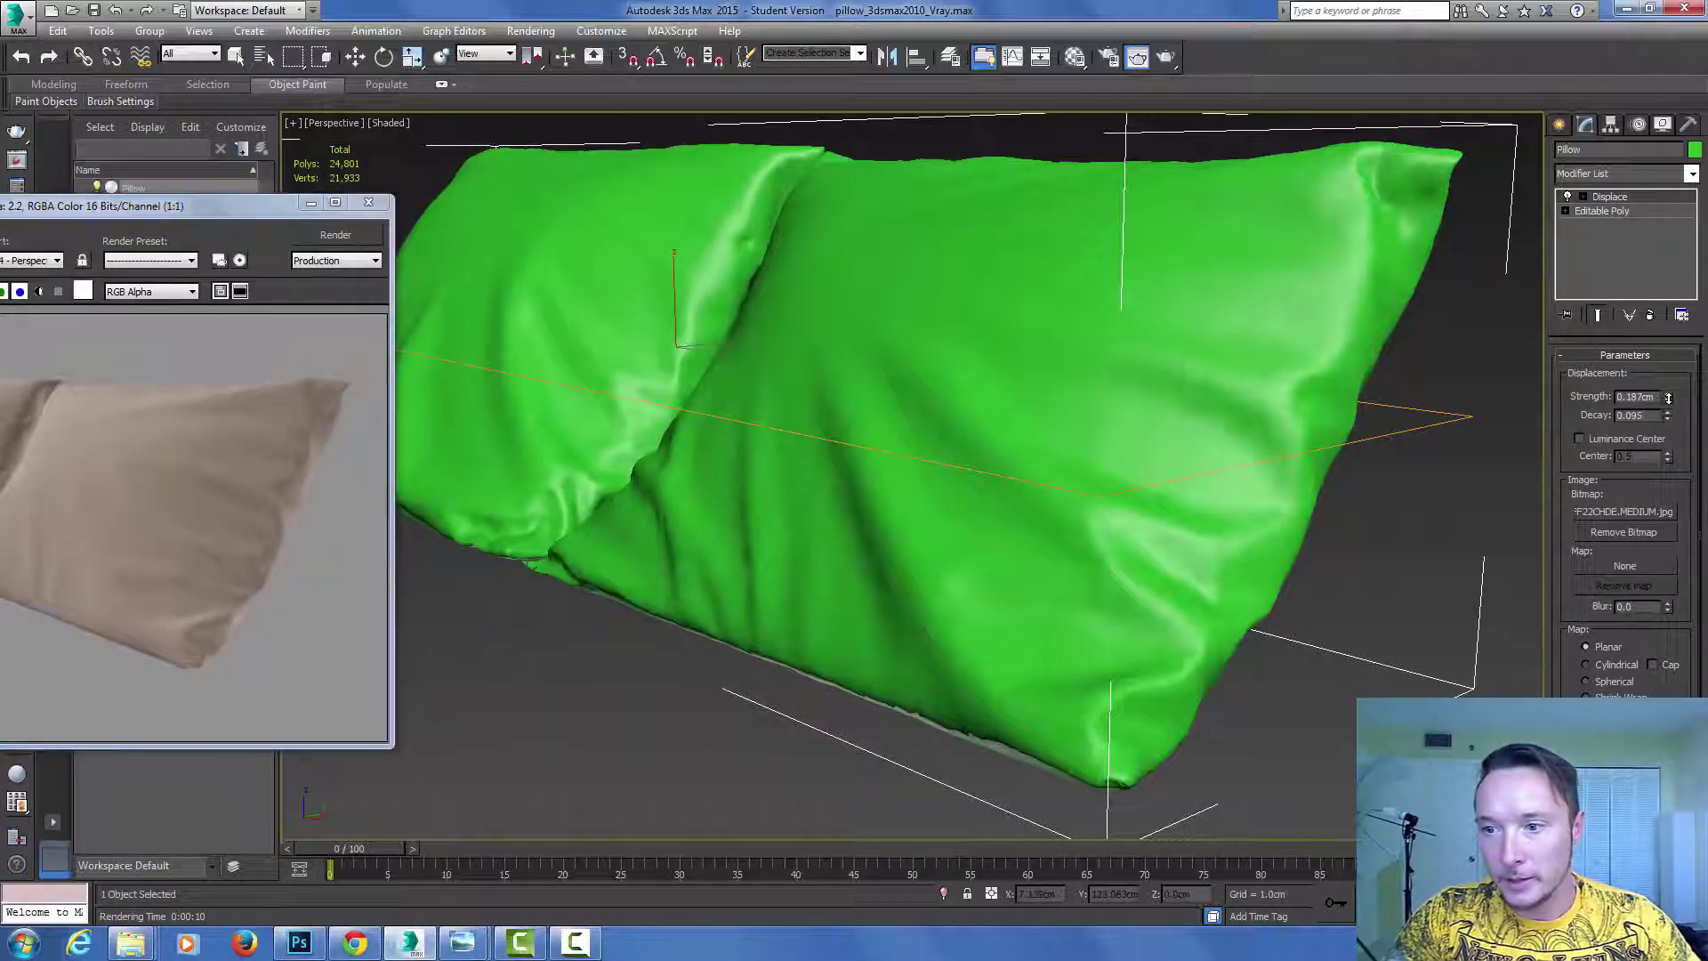
pyautogui.moveTo(1667, 398); pyautogui.dragTo(1669, 356)
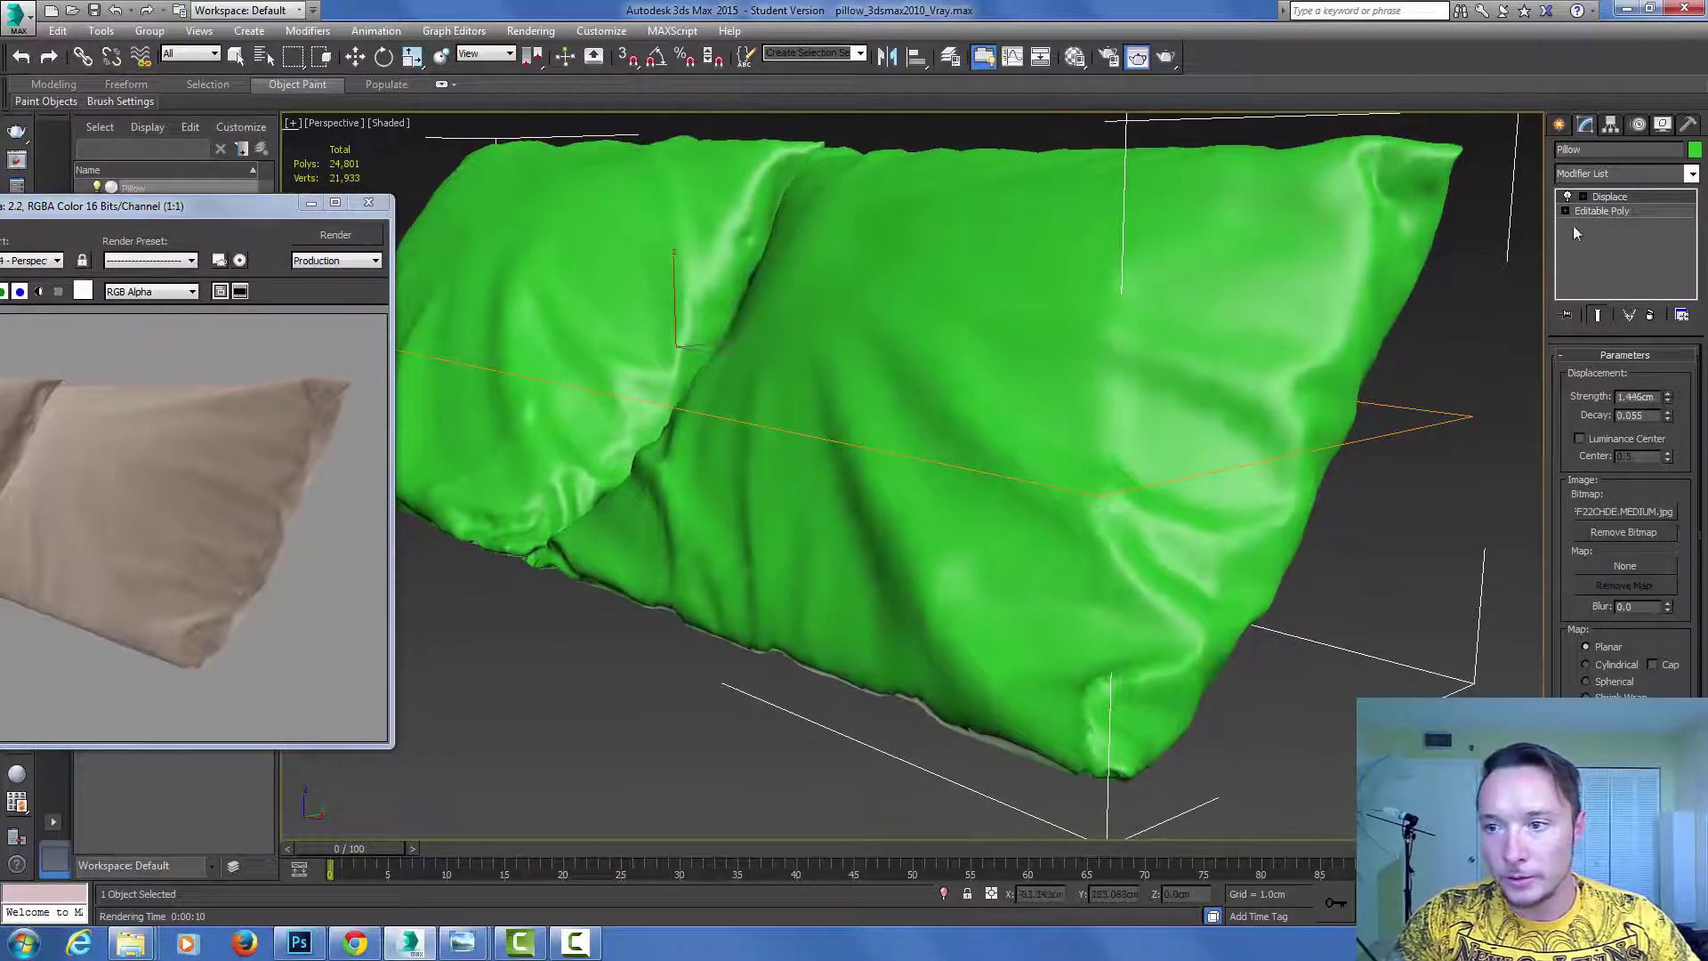
# Step: Rotate the Displace modifier's gizmo from horizontal to roughly upright so it faces the front of the pillows
pyautogui.click(1582, 196)
pyautogui.click(1615, 211)
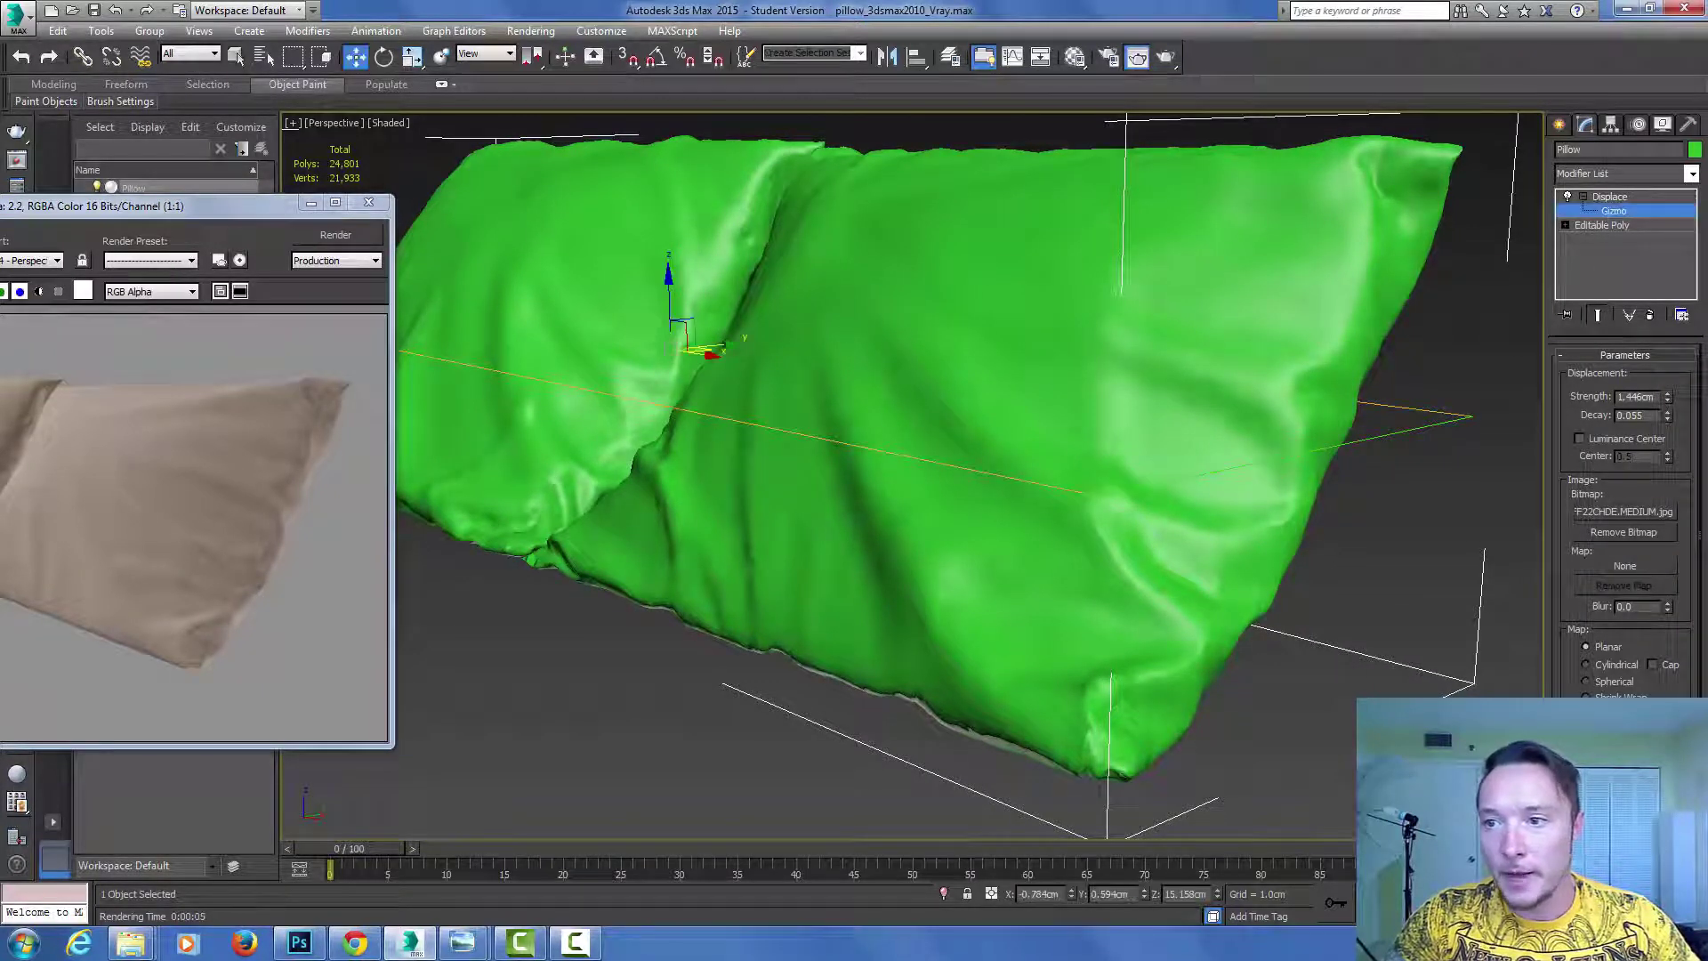
pyautogui.click(383, 56)
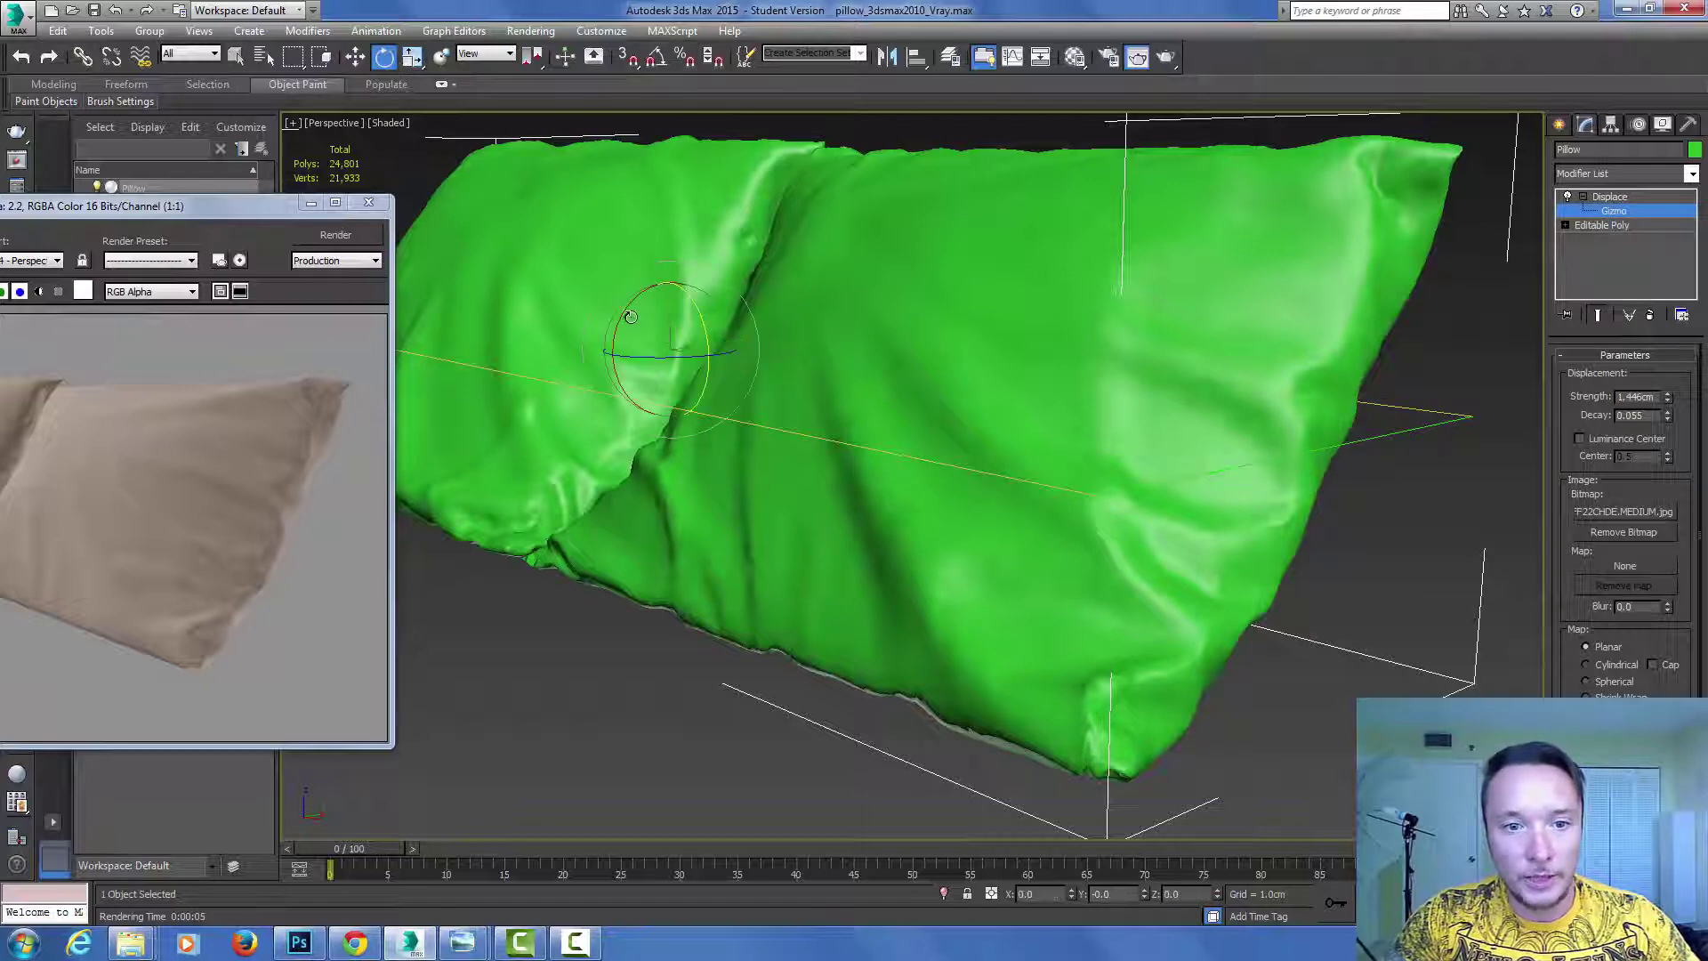
pyautogui.moveTo(635, 320); pyautogui.dragTo(583, 402)
# Step: Try the cylindrical, spherical and shrink wrap mapping types for the displacement and return to planar
pyautogui.scroll(-3, 1624, 531)
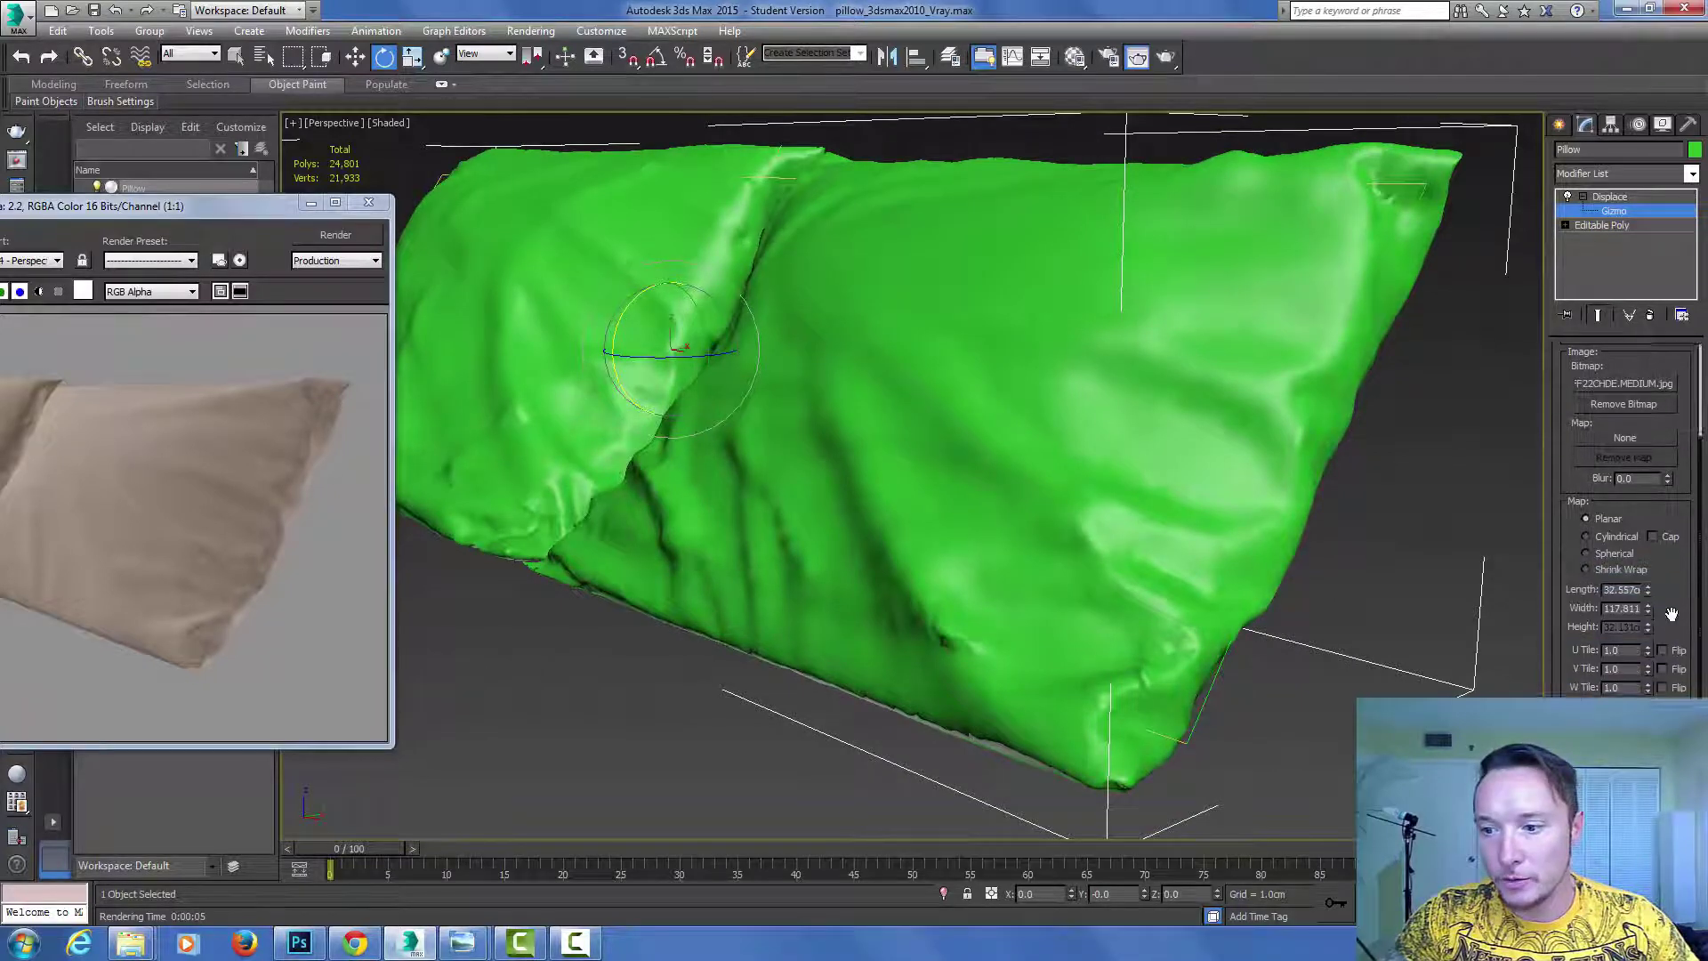
pyautogui.click(1612, 537)
pyautogui.click(1606, 555)
pyautogui.click(1600, 568)
pyautogui.click(1604, 552)
pyautogui.click(1604, 535)
pyautogui.click(1604, 520)
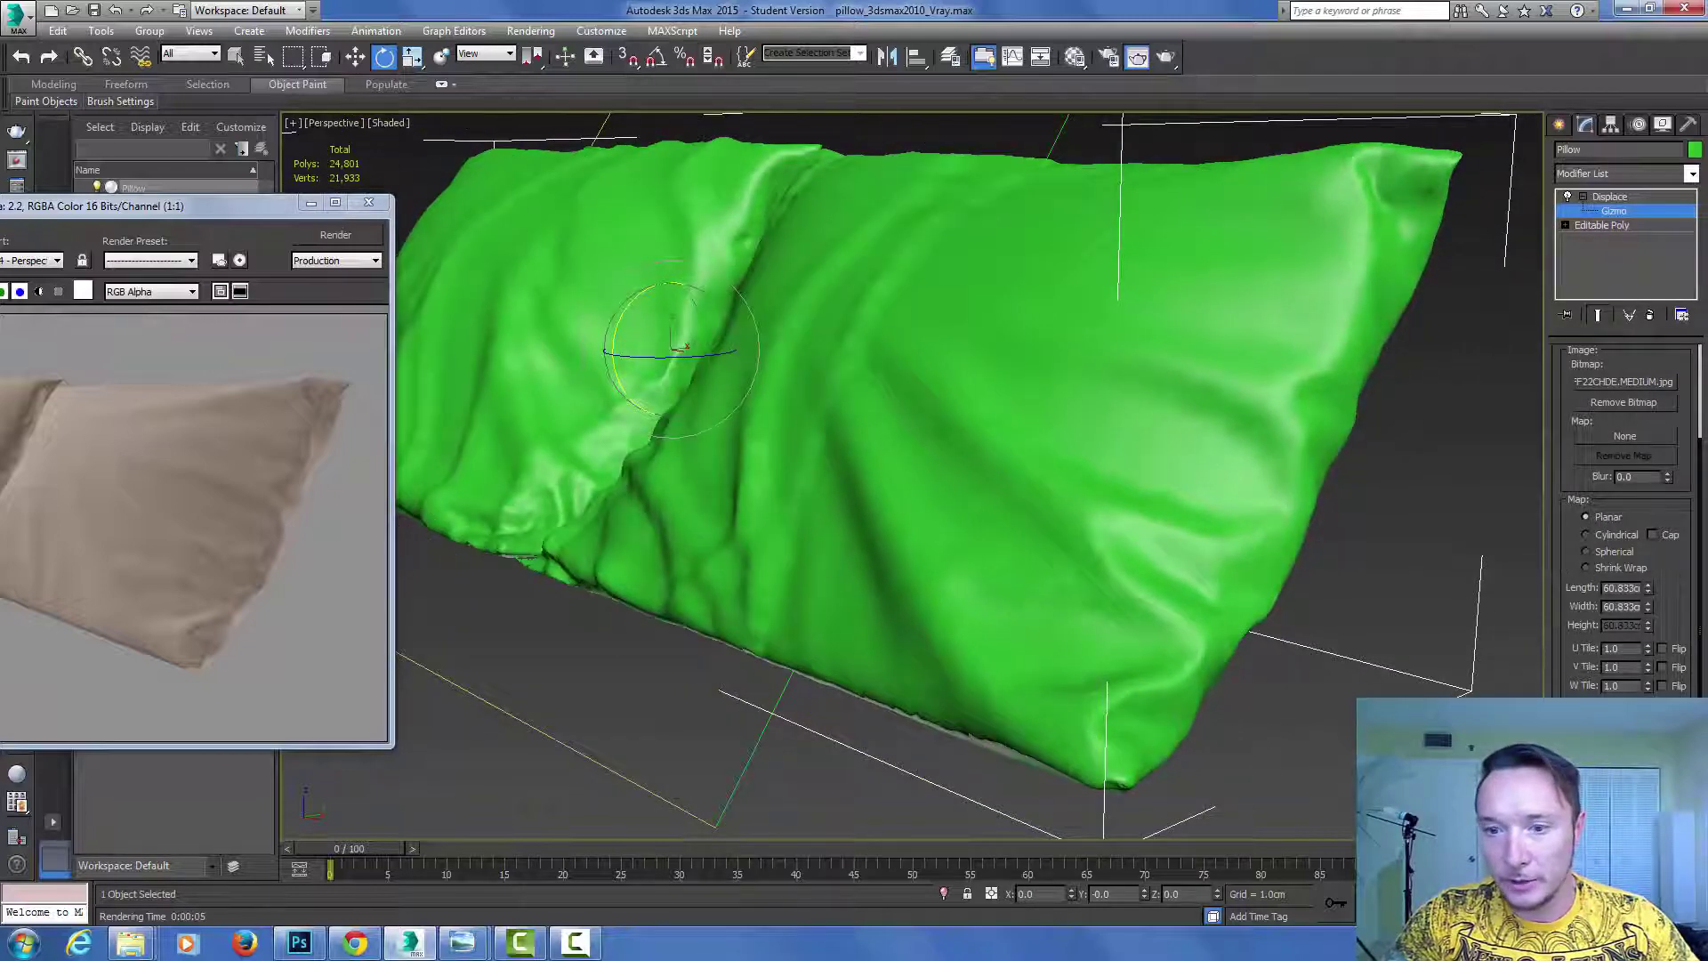
# Step: Refit the planar Displace gizmo to the pillows and reduce the displacement strength to 0.376 cm
pyautogui.click(1592, 752)
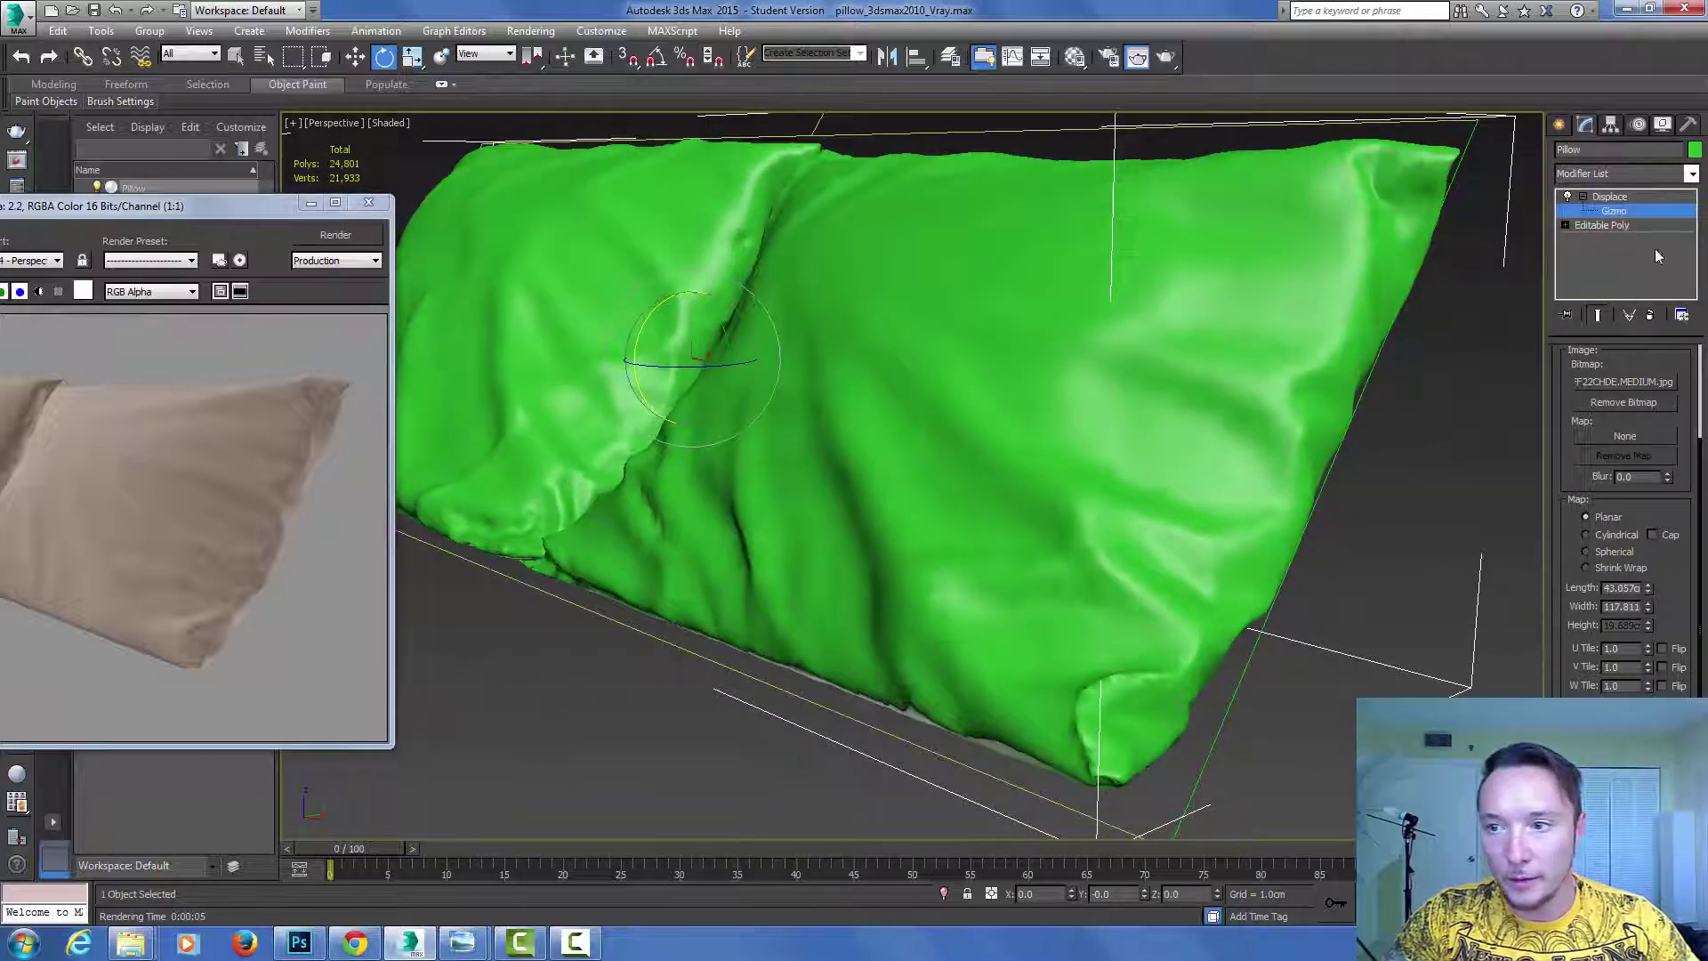
pyautogui.moveTo(1668, 350); pyautogui.dragTo(1578, 467)
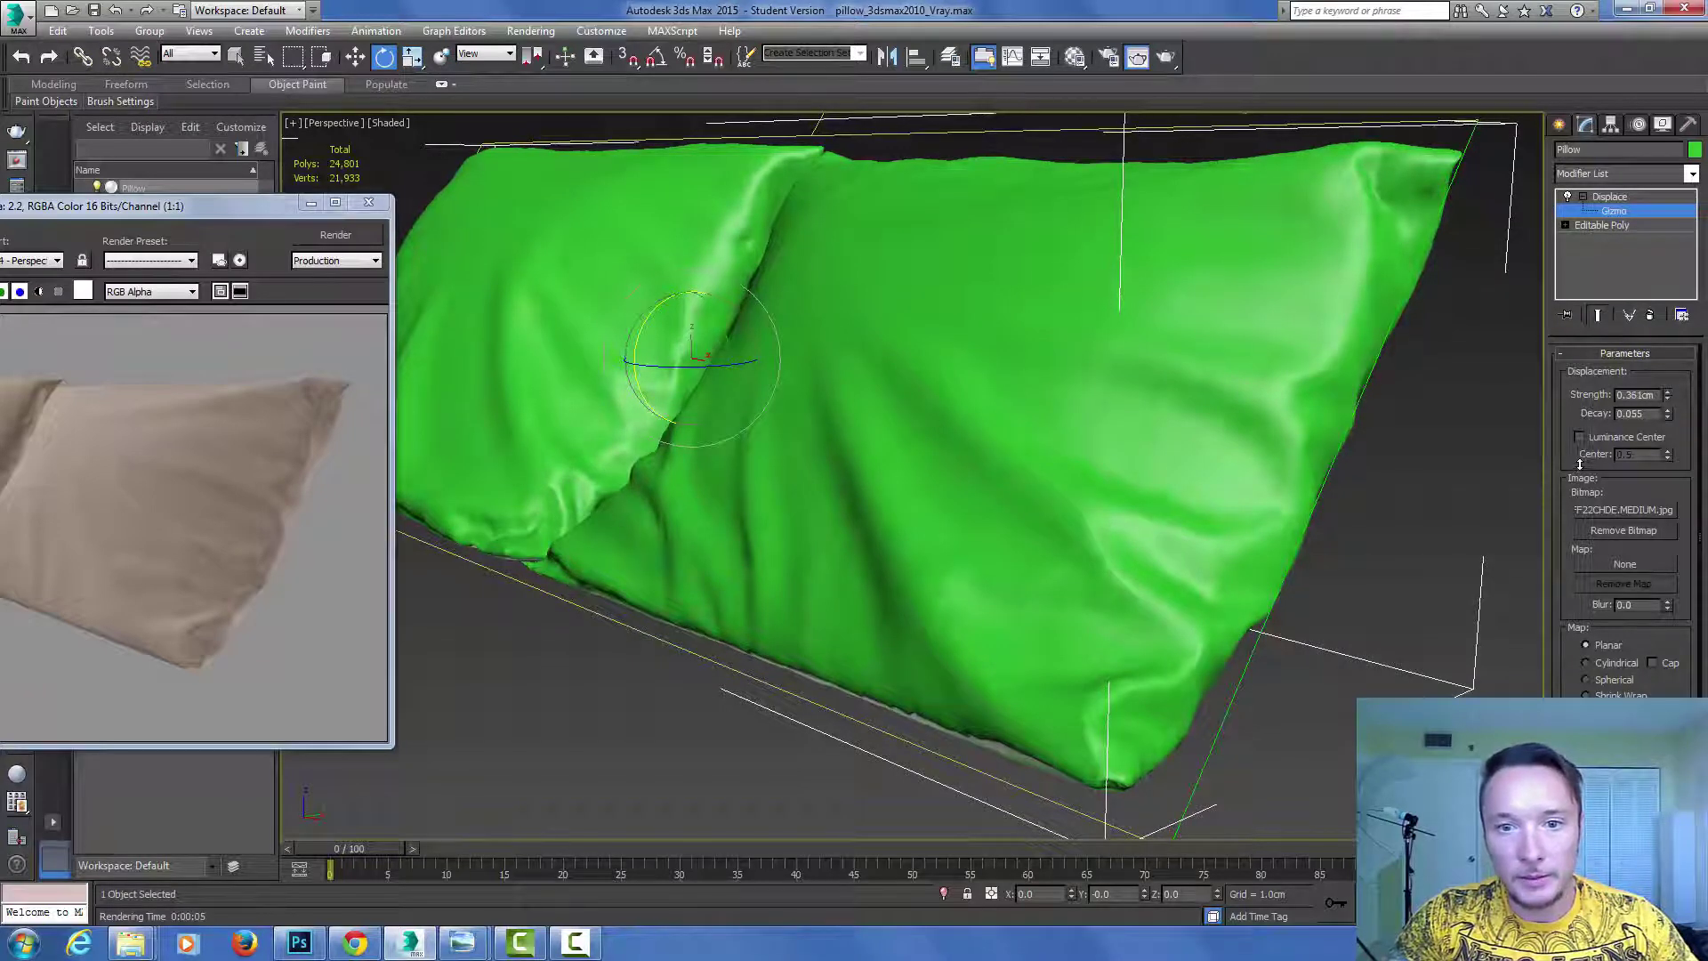
pyautogui.moveTo(1579, 463); pyautogui.dragTo(1579, 460)
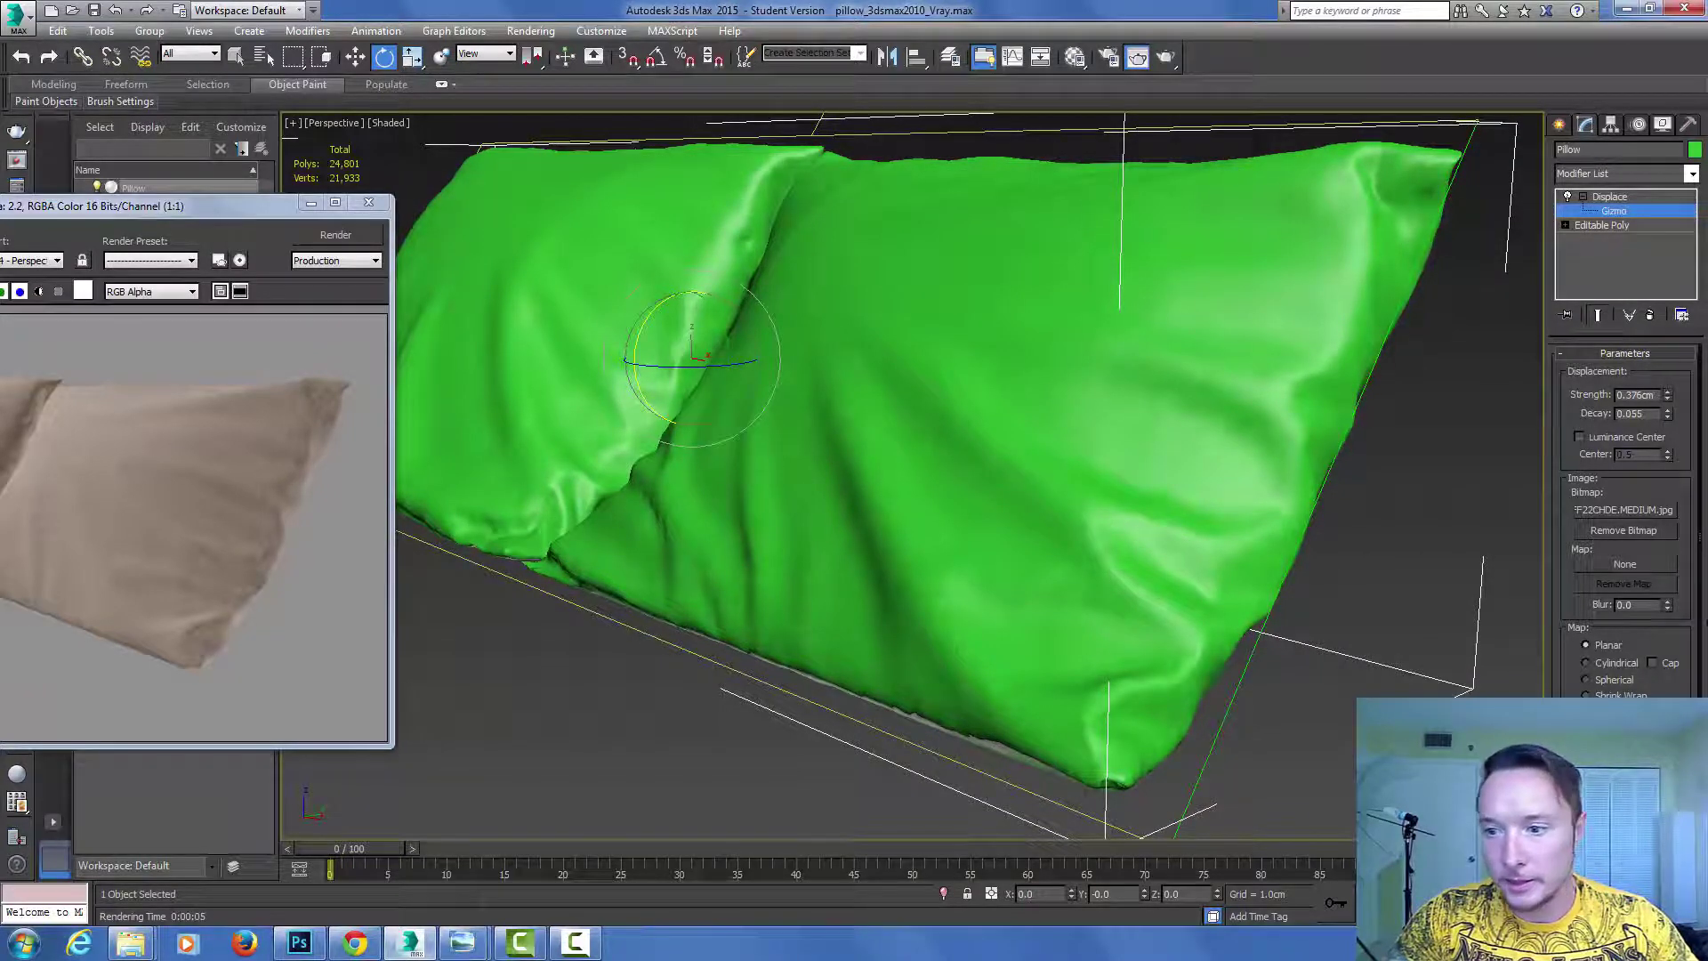
# Step: Assign the flag_blank image from the displacement images folder as a Bitmap in the Displace modifier's map slot
pyautogui.click(1624, 564)
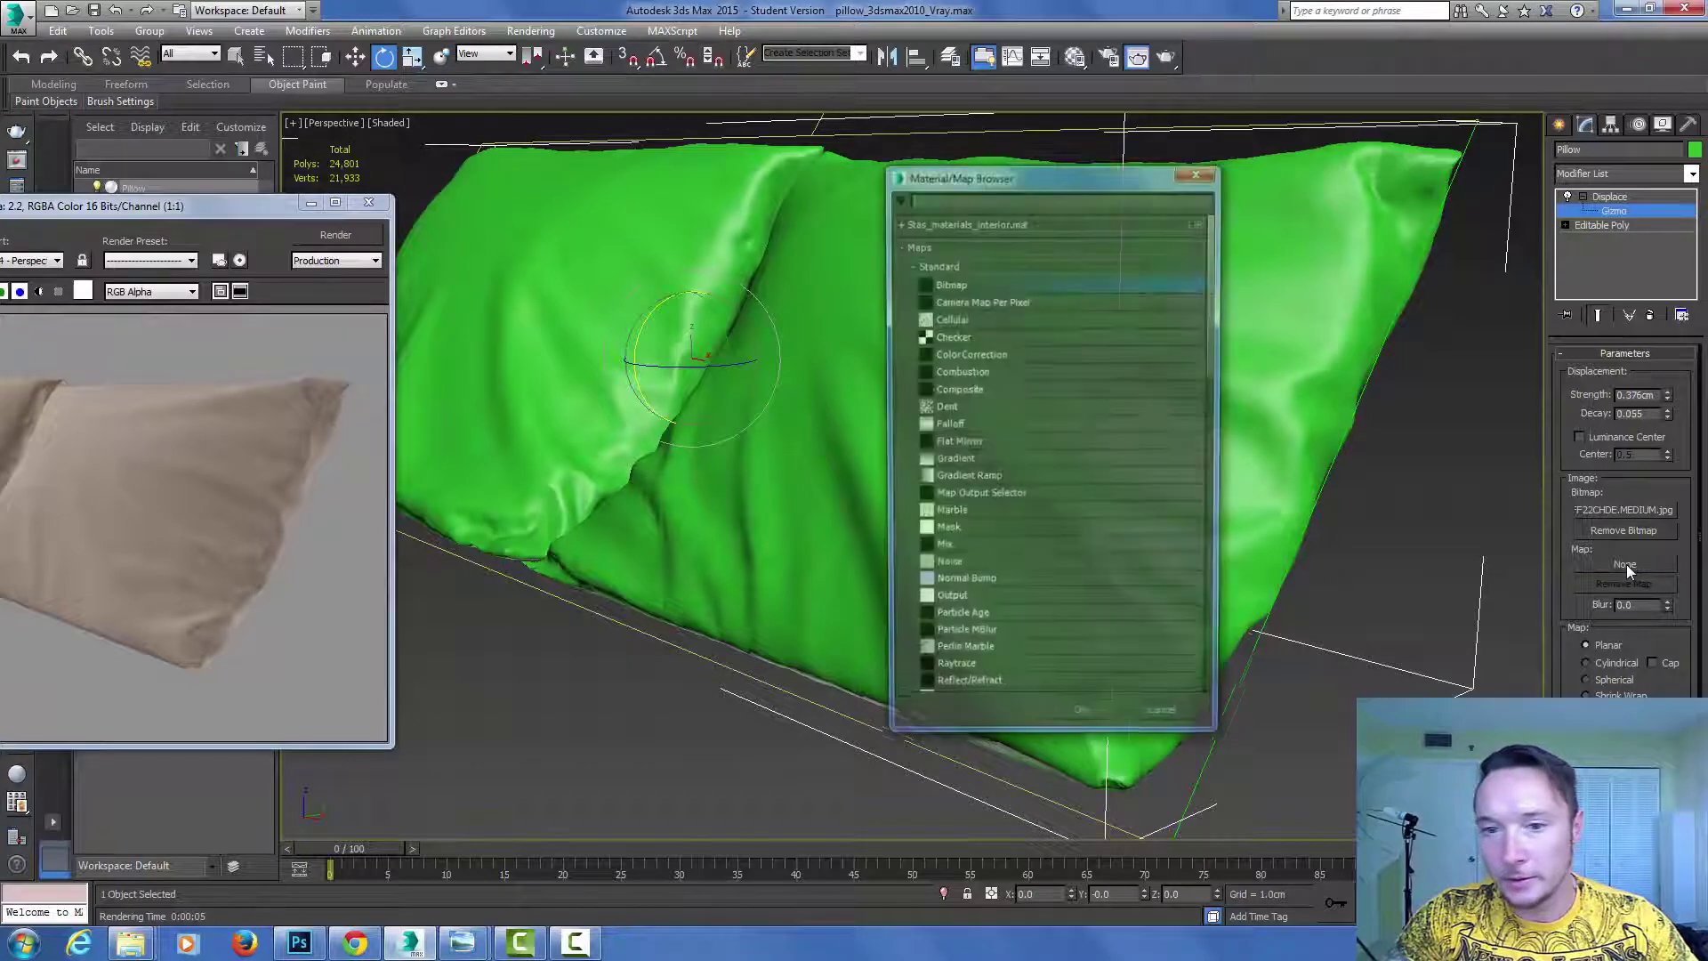
pyautogui.doubleClick(959, 286)
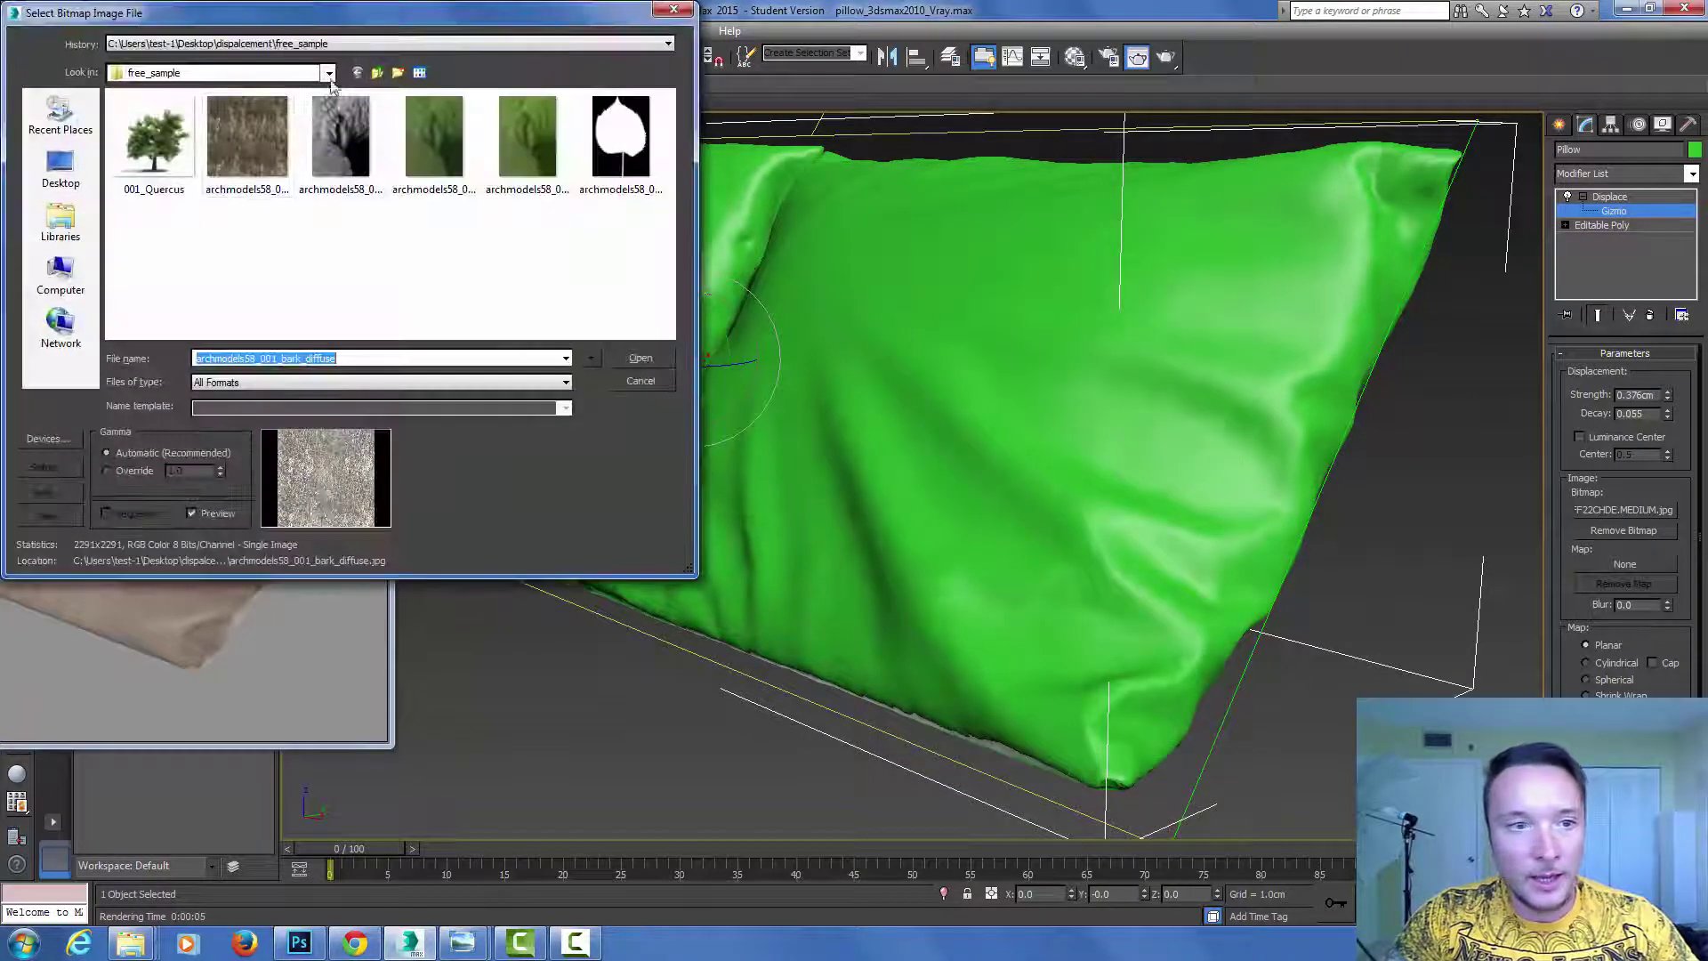
pyautogui.click(328, 73)
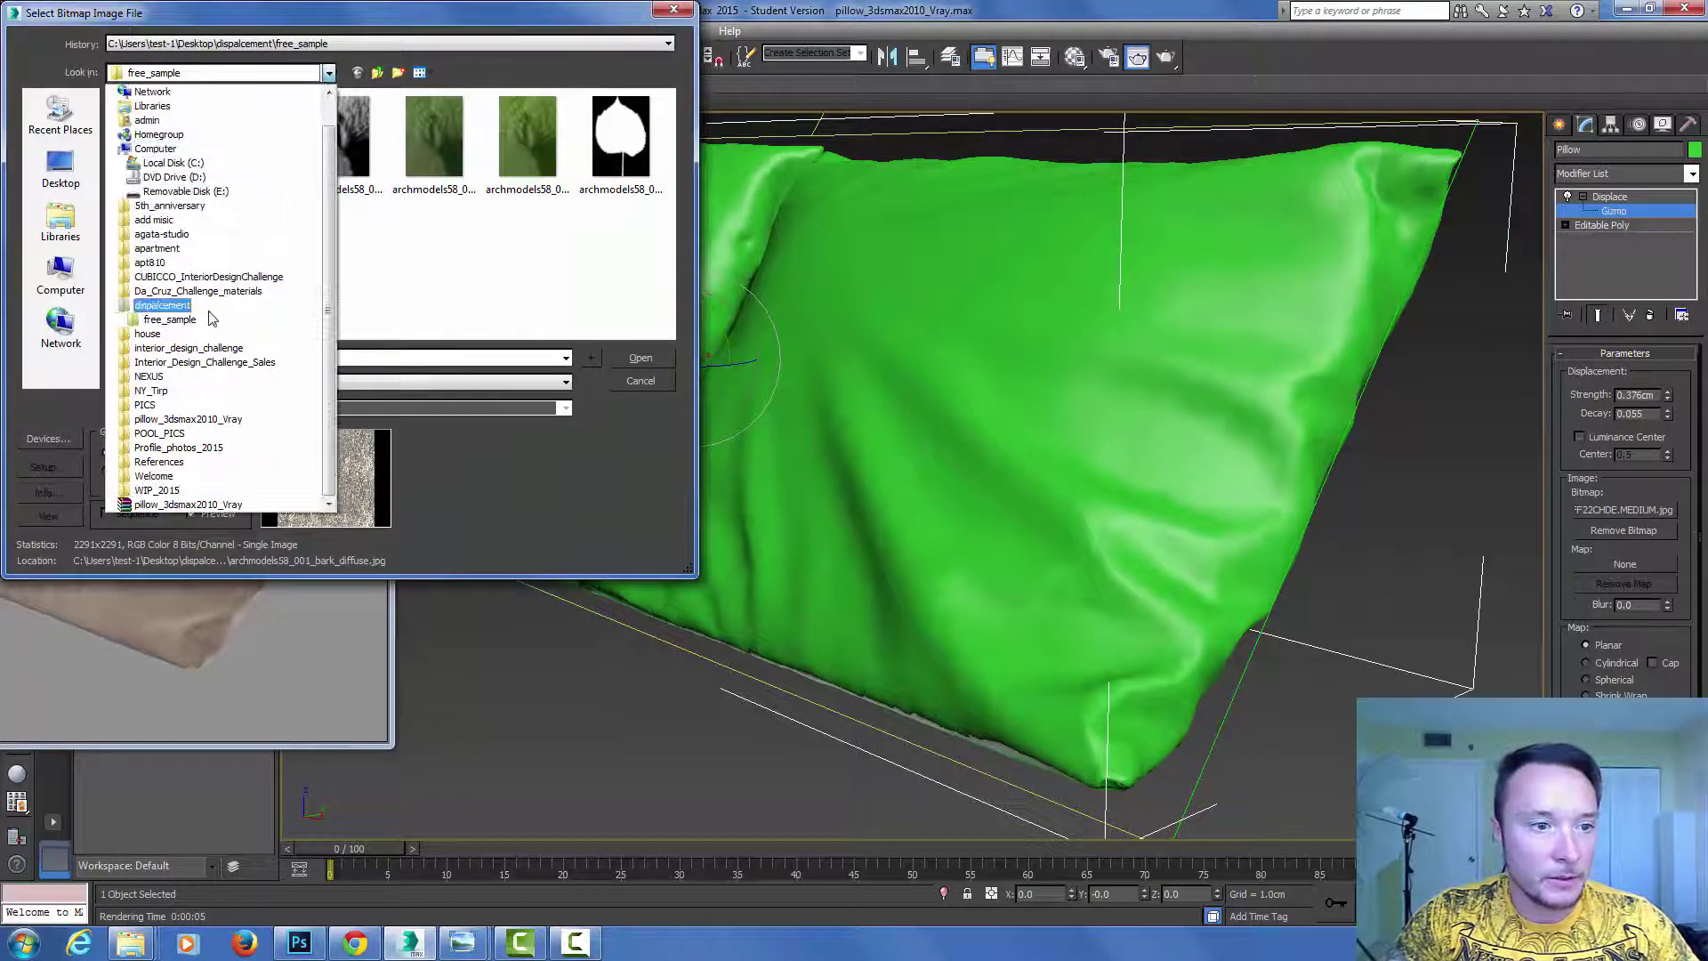
pyautogui.click(162, 305)
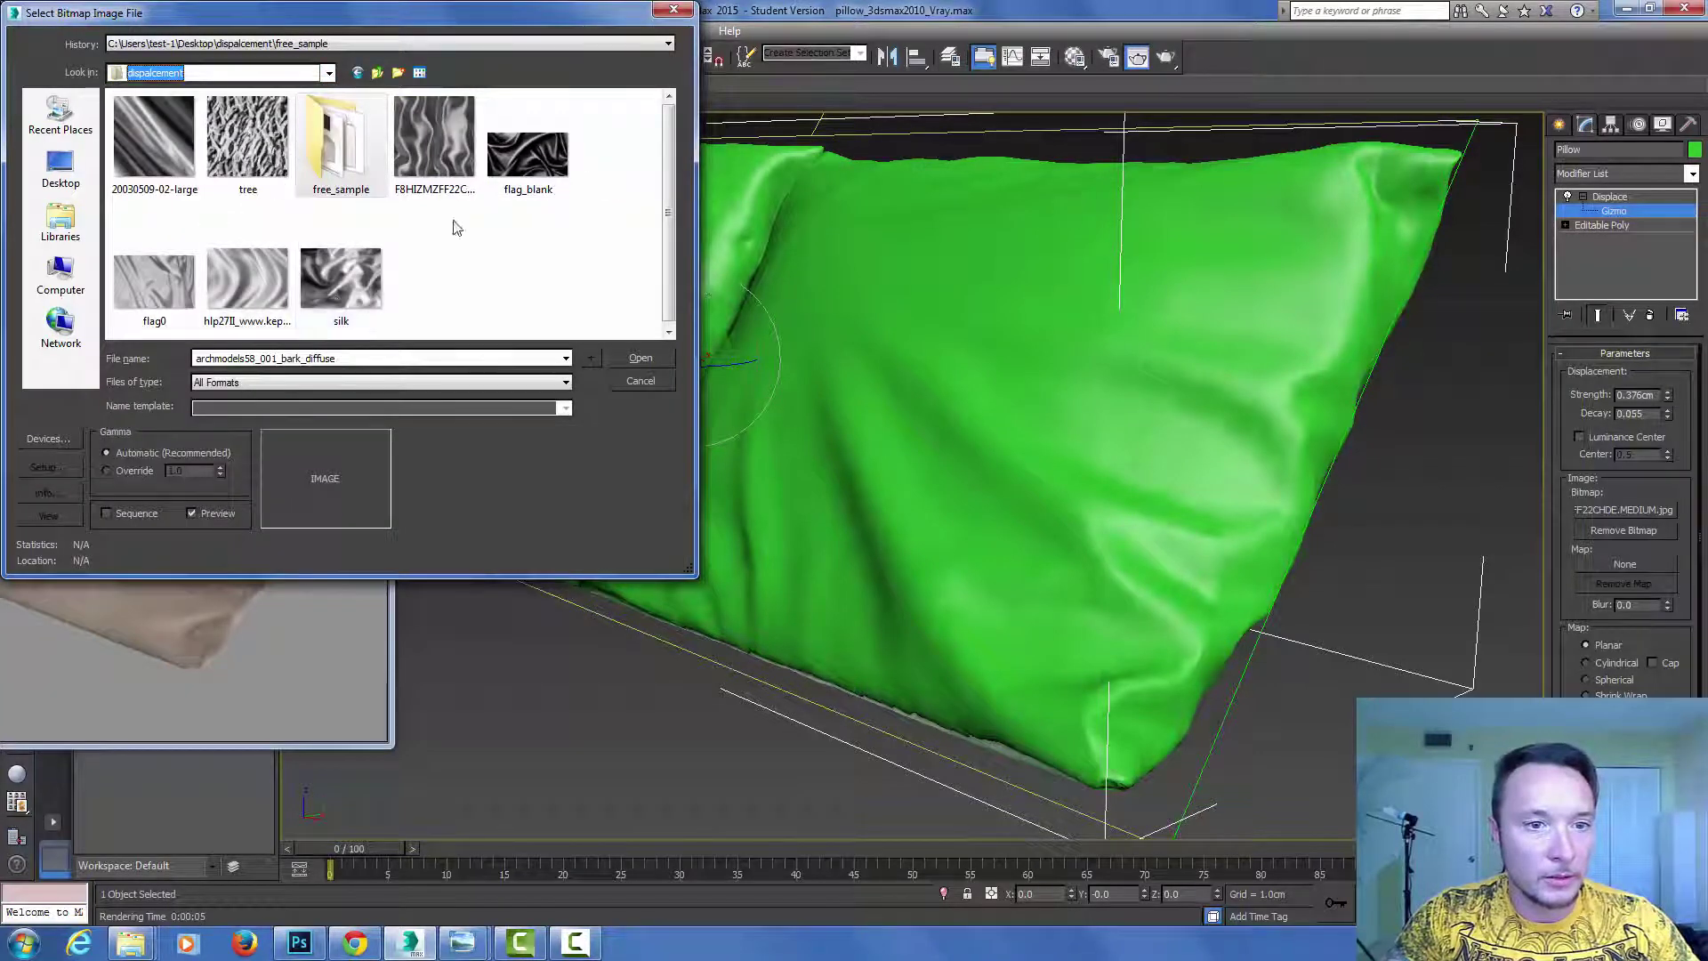
pyautogui.doubleClick(527, 156)
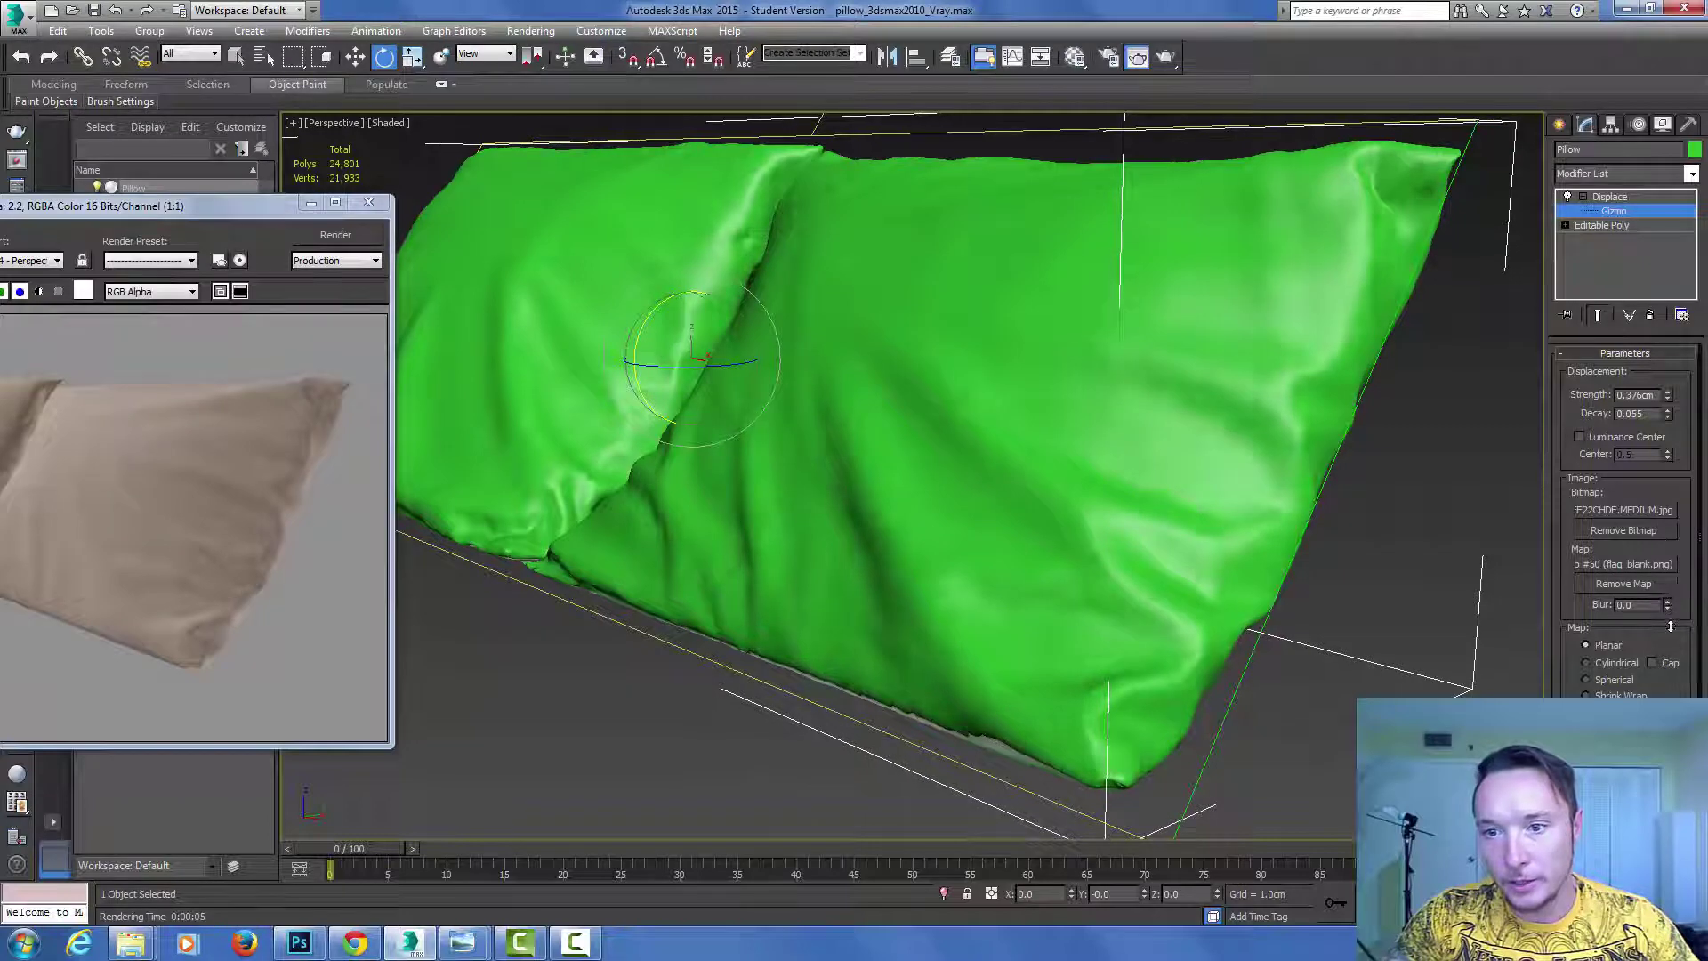
pyautogui.moveTo(1669, 608)
pyautogui.mouseDown()
pyautogui.moveTo(1666, 547)
pyautogui.moveTo(1669, 619)
pyautogui.mouseUp()
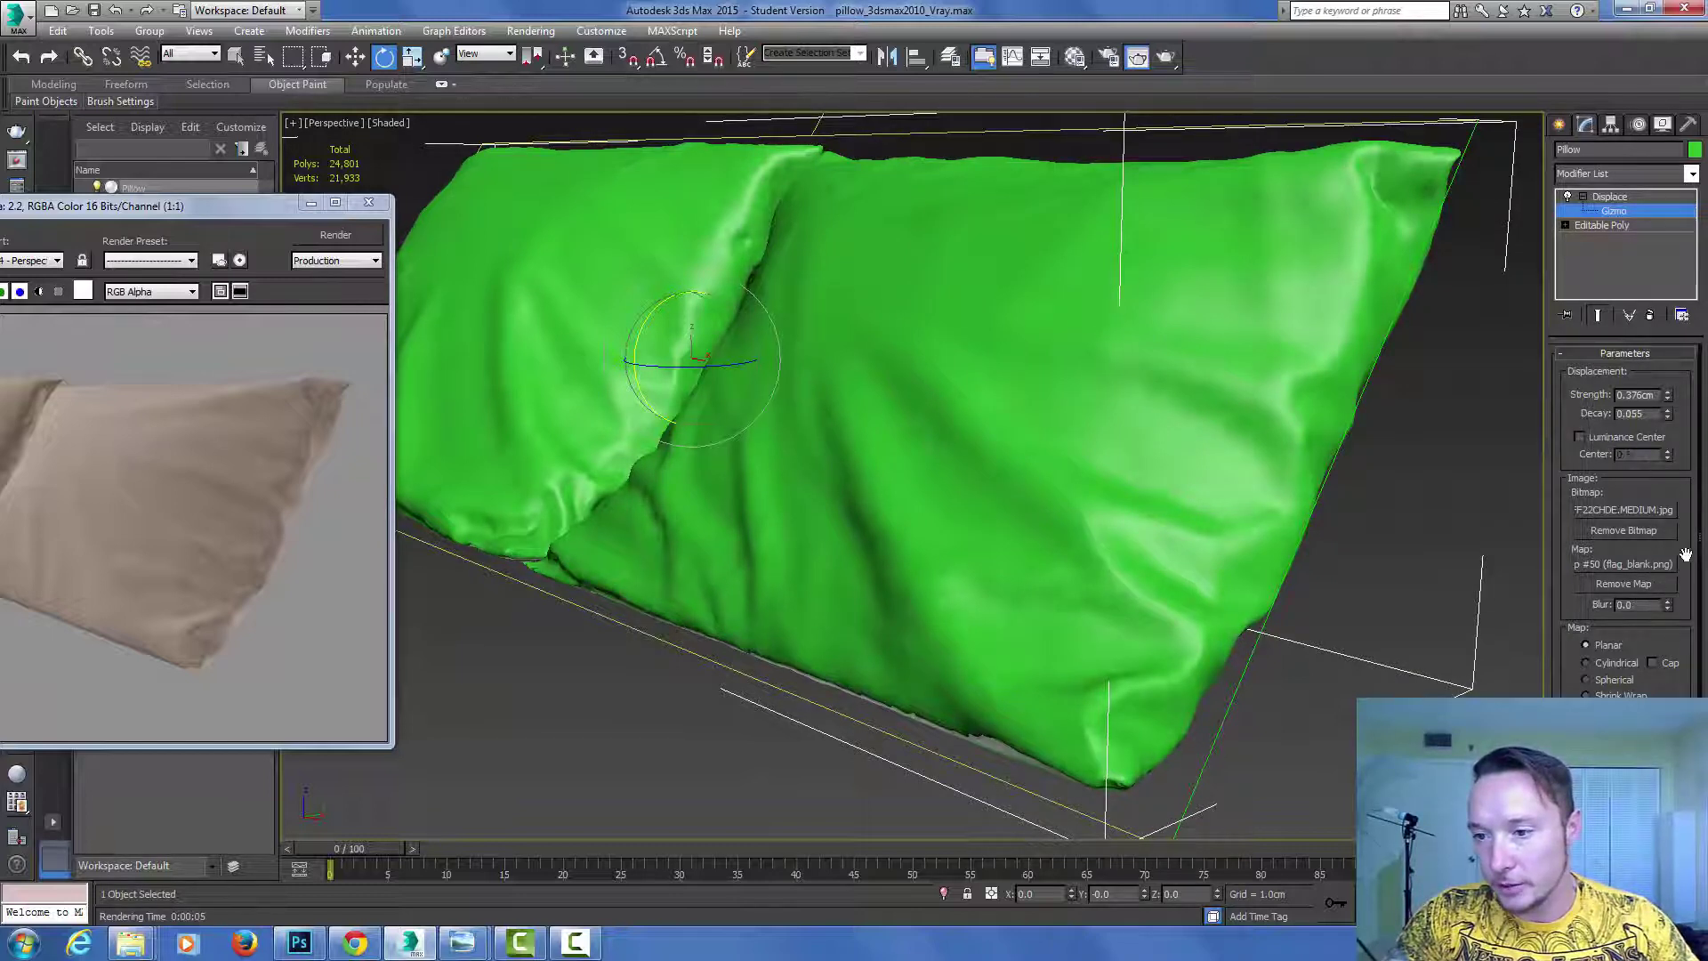
# Step: Enable Luminance Center for the displacement, try a center of 1.0, and set it to 0.0
pyautogui.click(1580, 437)
pyautogui.moveTo(1668, 454)
pyautogui.mouseDown()
pyautogui.moveTo(1673, 568)
pyautogui.moveTo(1645, 351)
pyautogui.mouseUp()
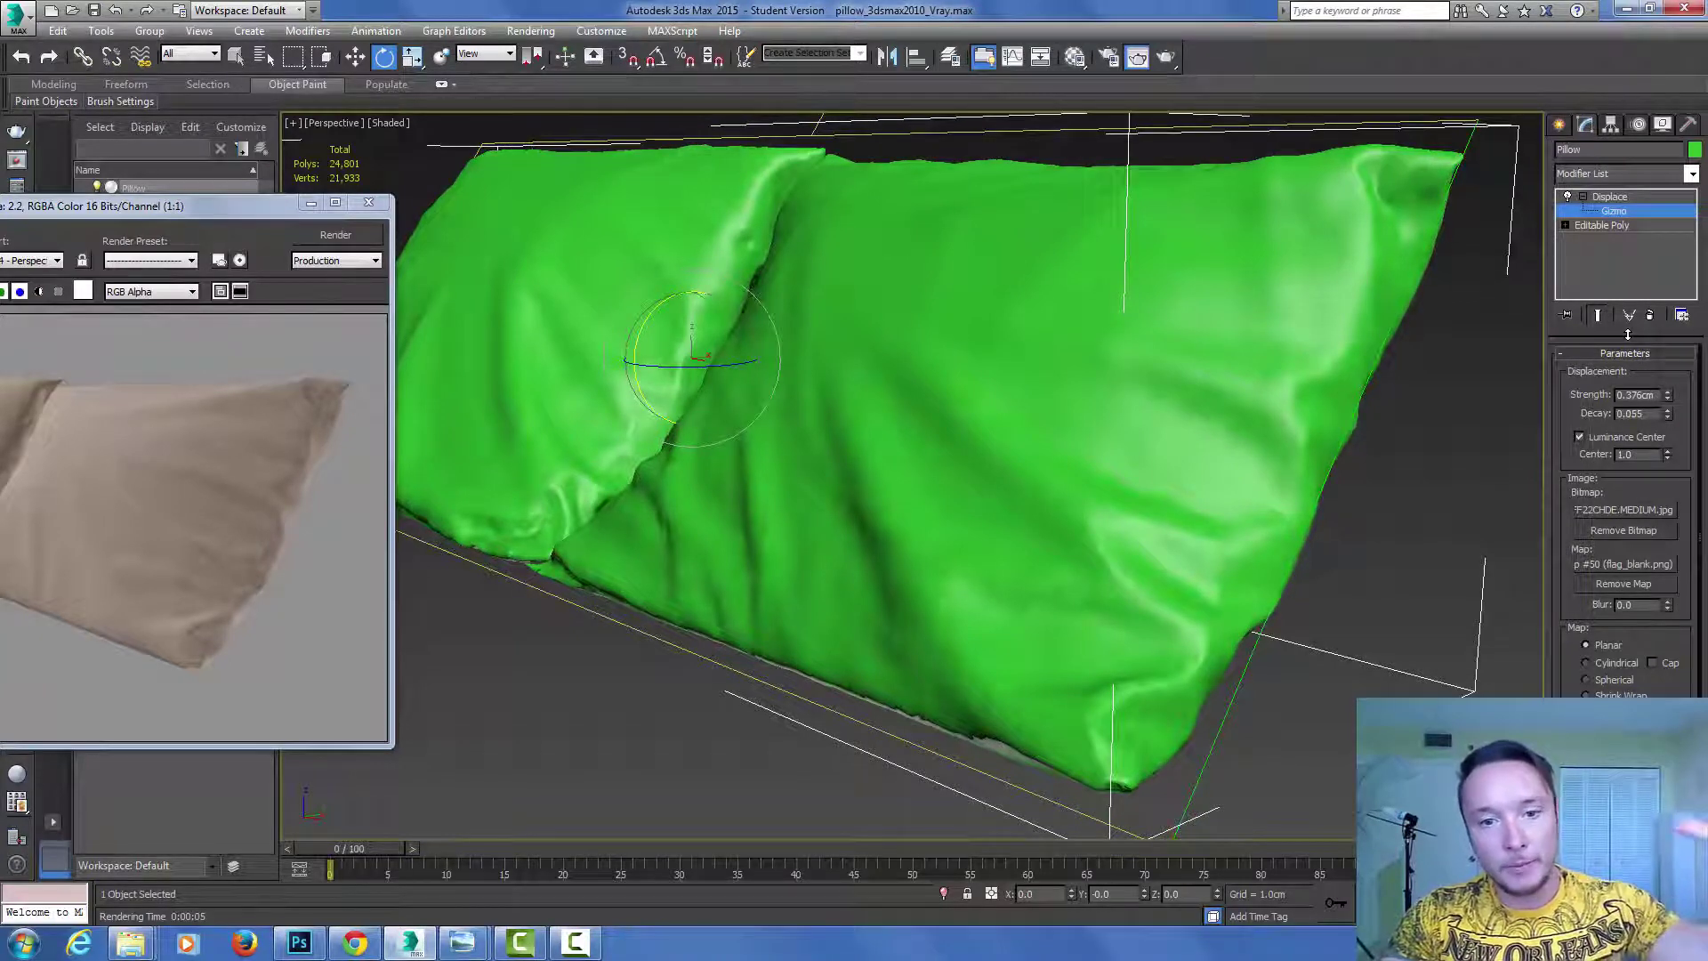
pyautogui.moveTo(1628, 335); pyautogui.dragTo(1687, 652)
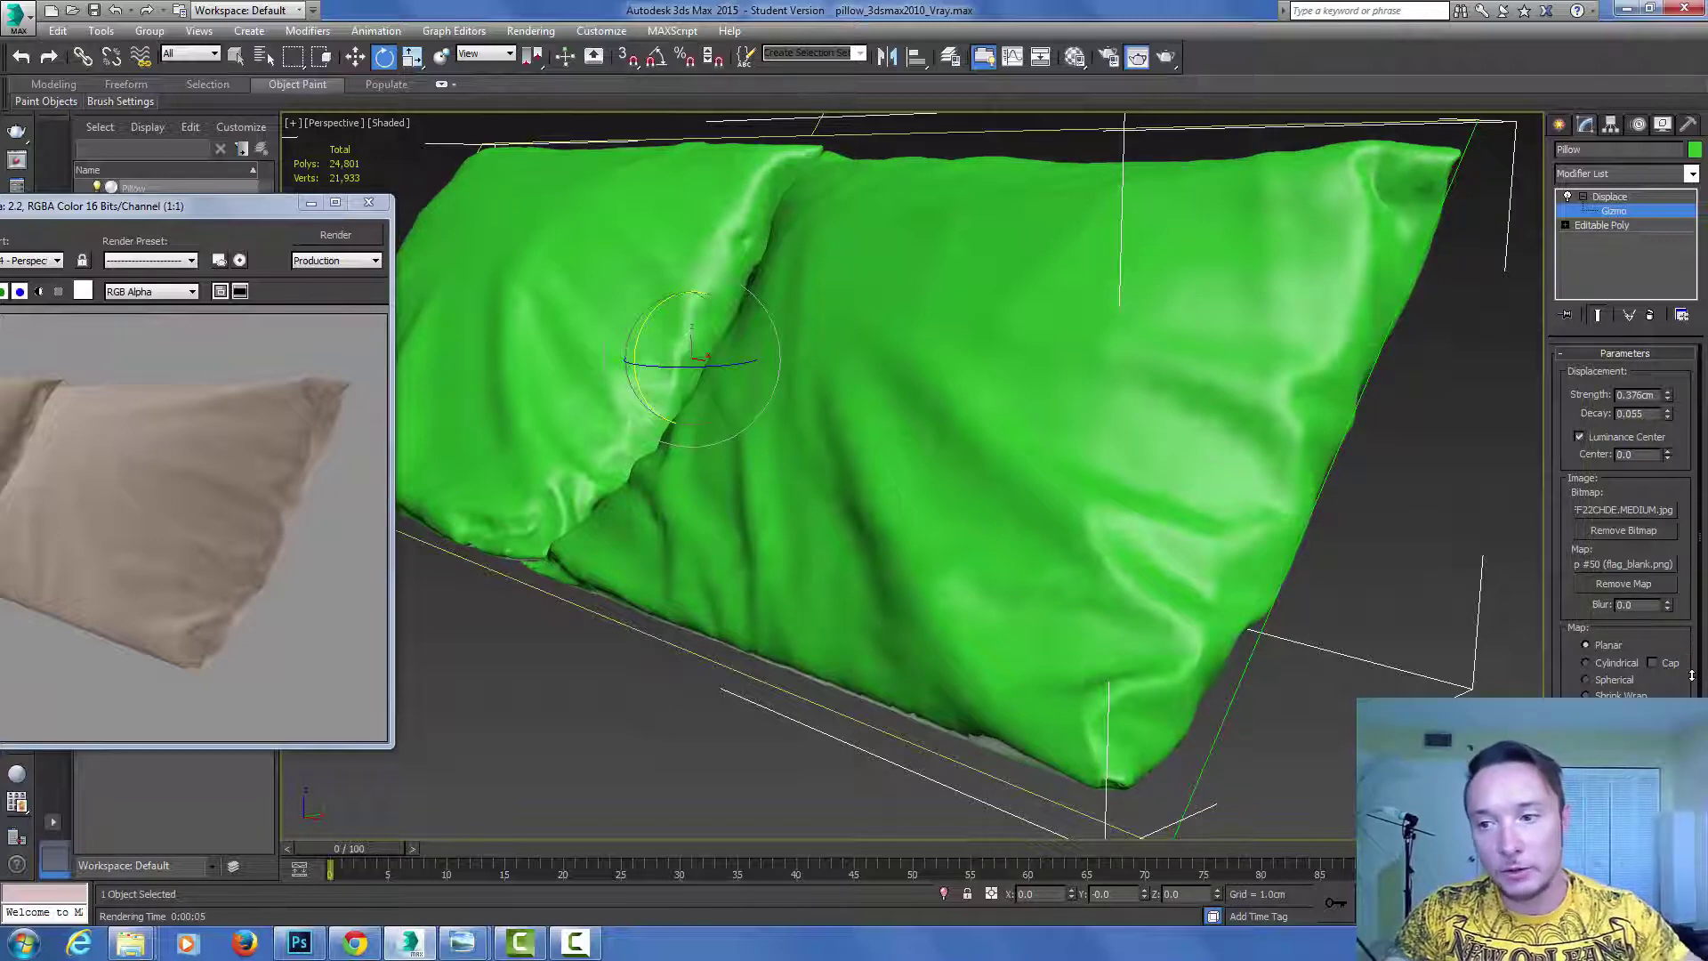
# Step: Raise the displacement's luminance center to 0.83, then settle on 0.195
pyautogui.moveTo(1687, 651); pyautogui.dragTo(1647, 195)
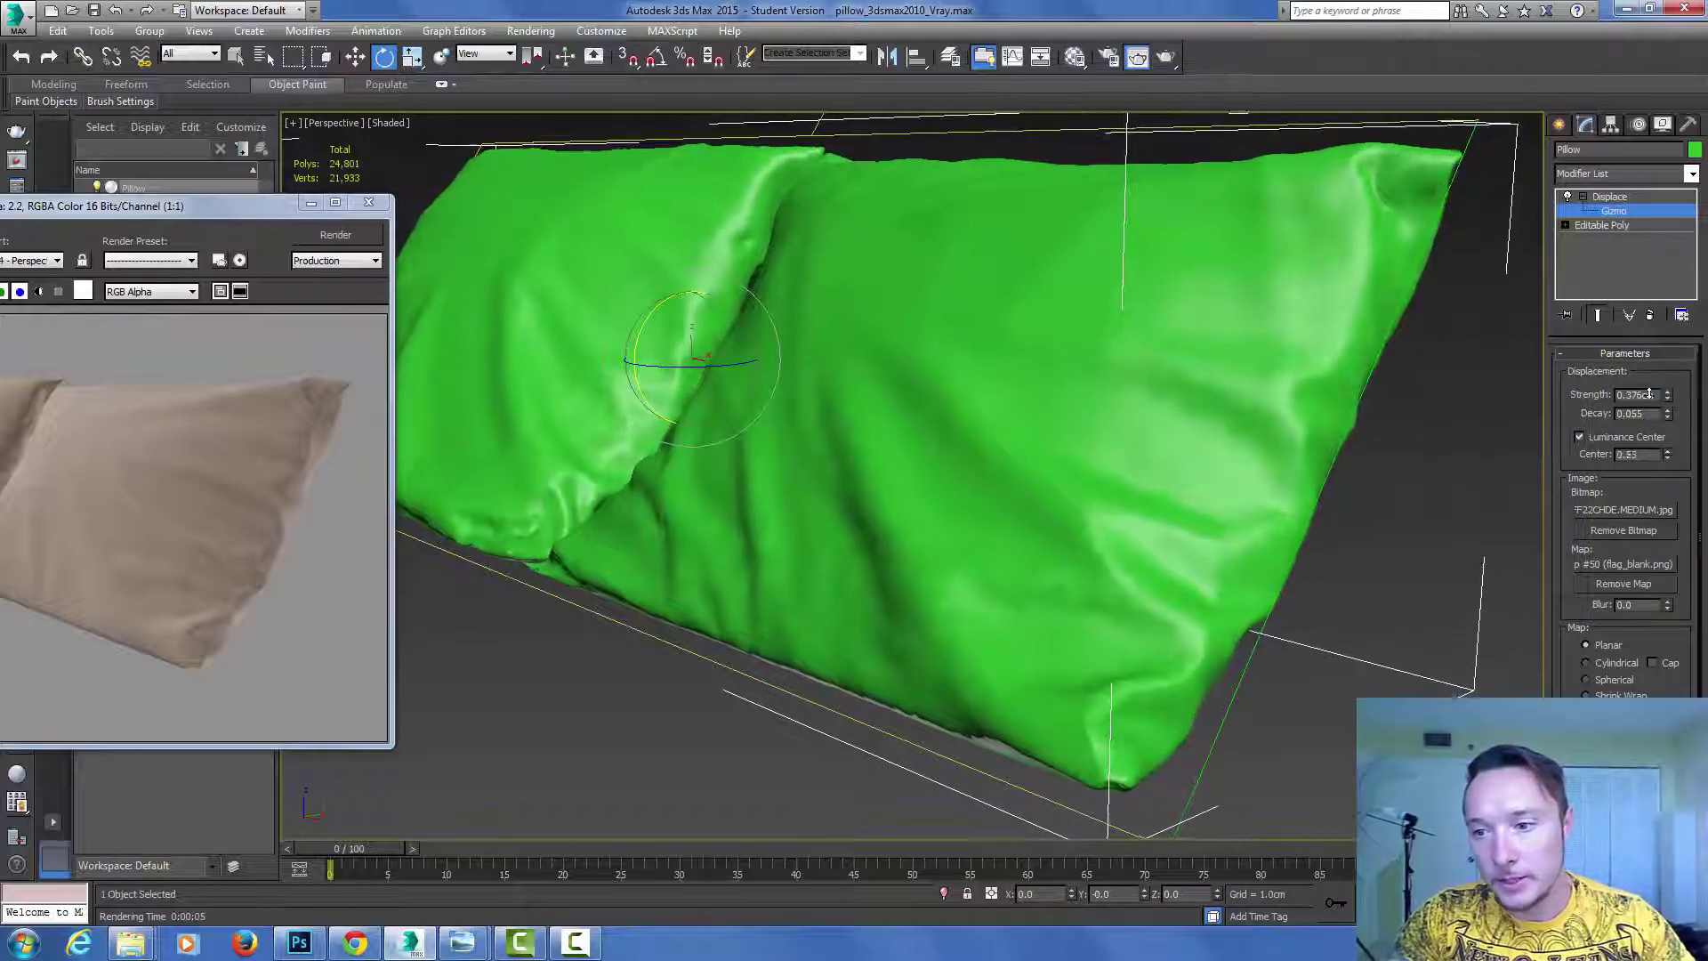
pyautogui.moveTo(1667, 454); pyautogui.dragTo(1652, 481)
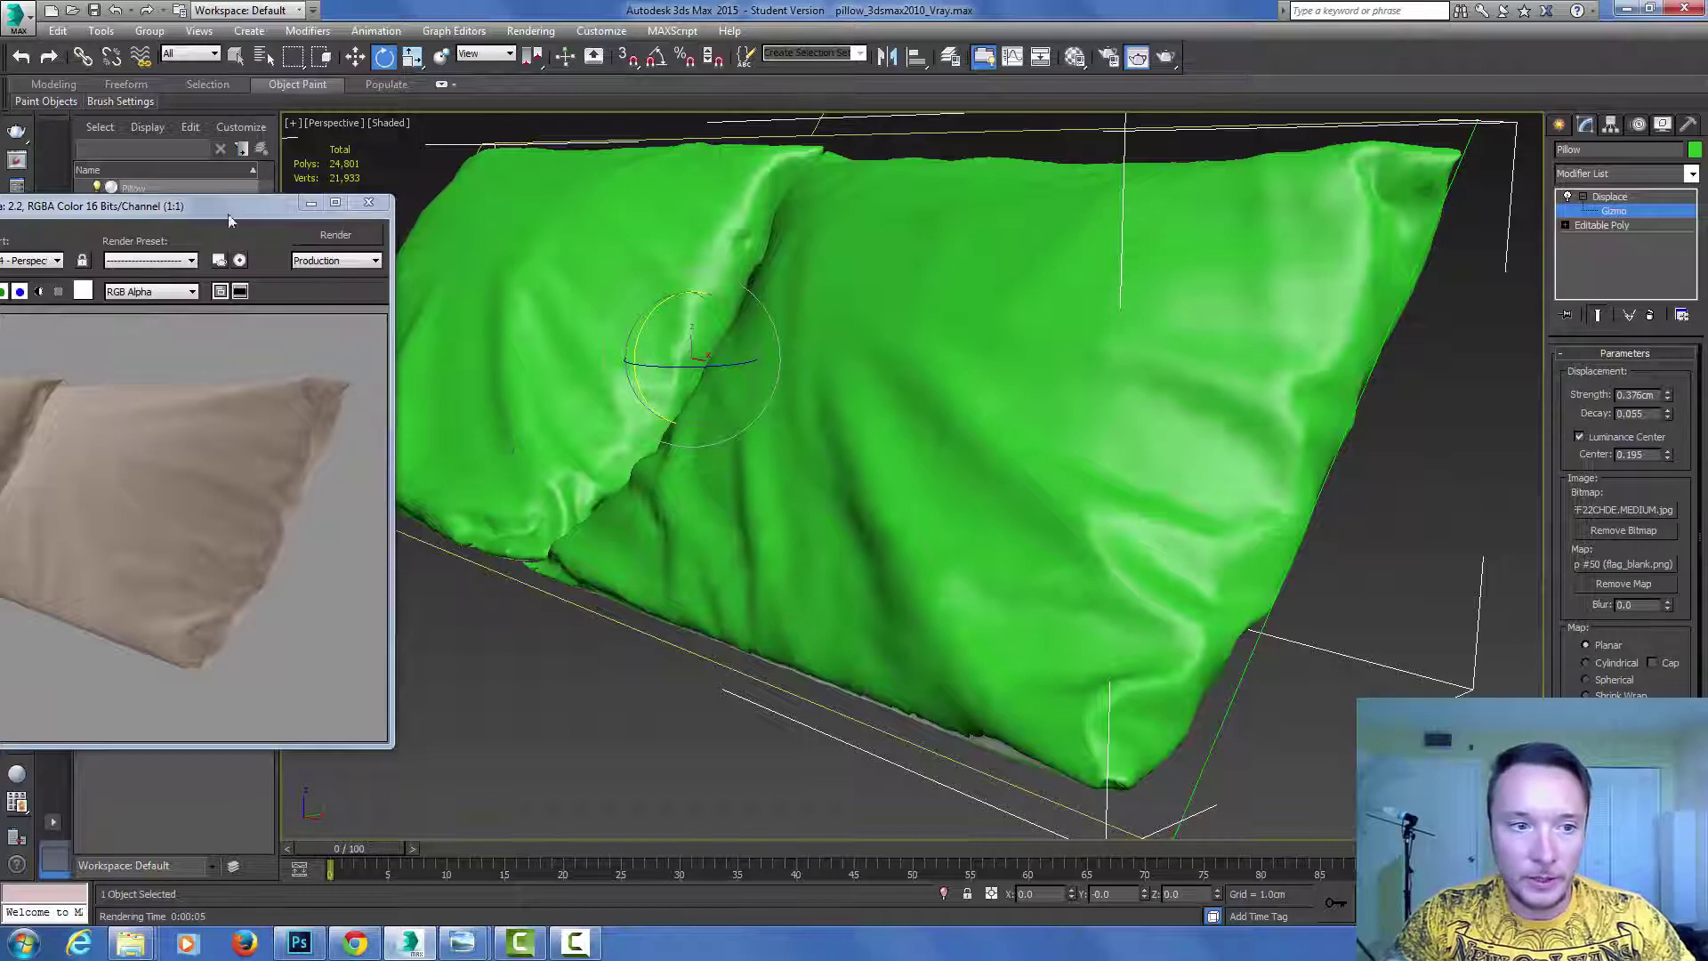
# Step: Clone the existing render, render the perspective view again, and place both images side by side to compare the wrinkles
pyautogui.moveTo(226, 211); pyautogui.dragTo(391, 278)
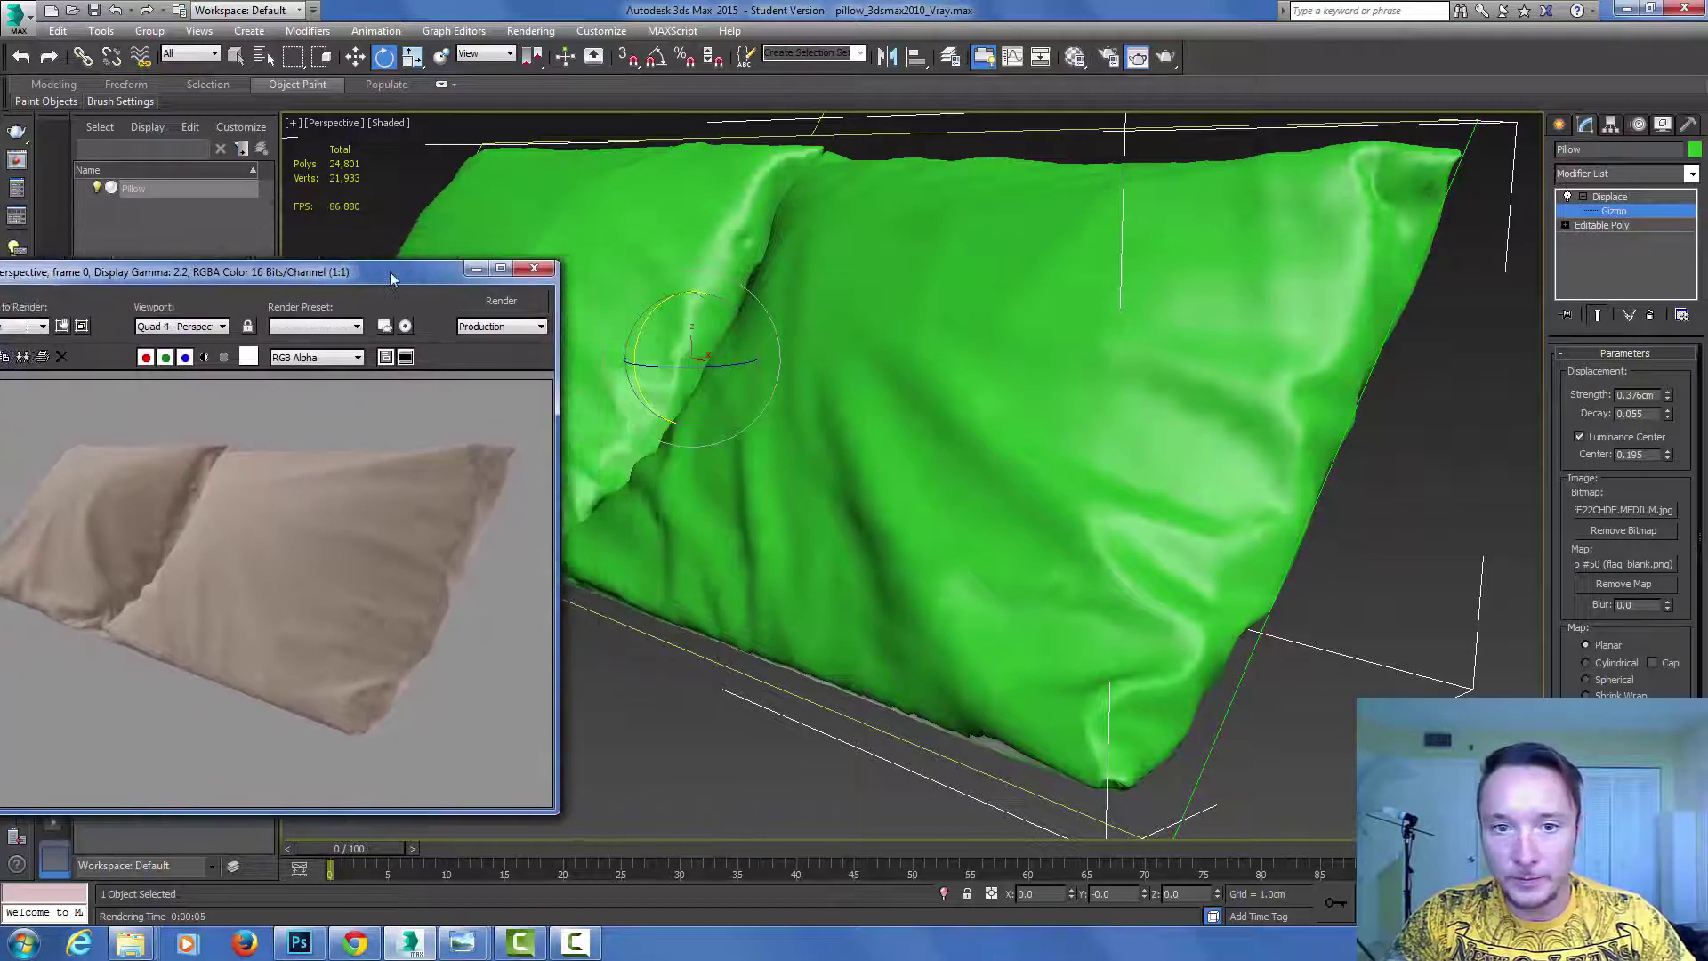
pyautogui.moveTo(449, 269); pyautogui.dragTo(588, 261)
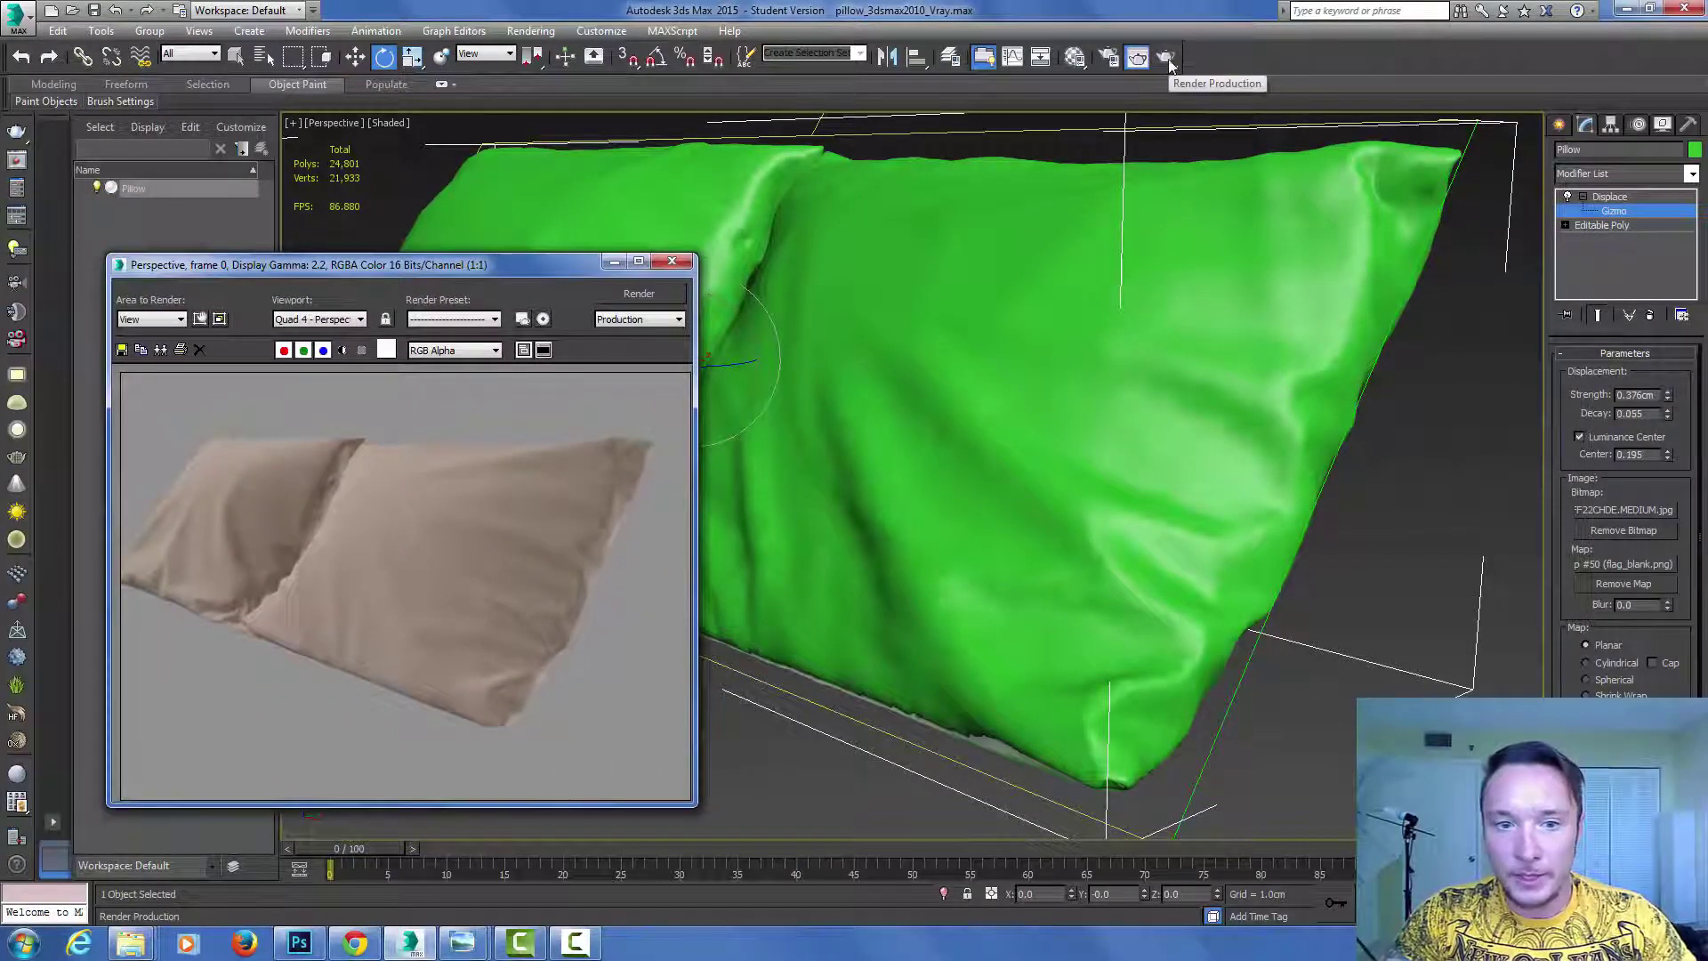
pyautogui.click(160, 351)
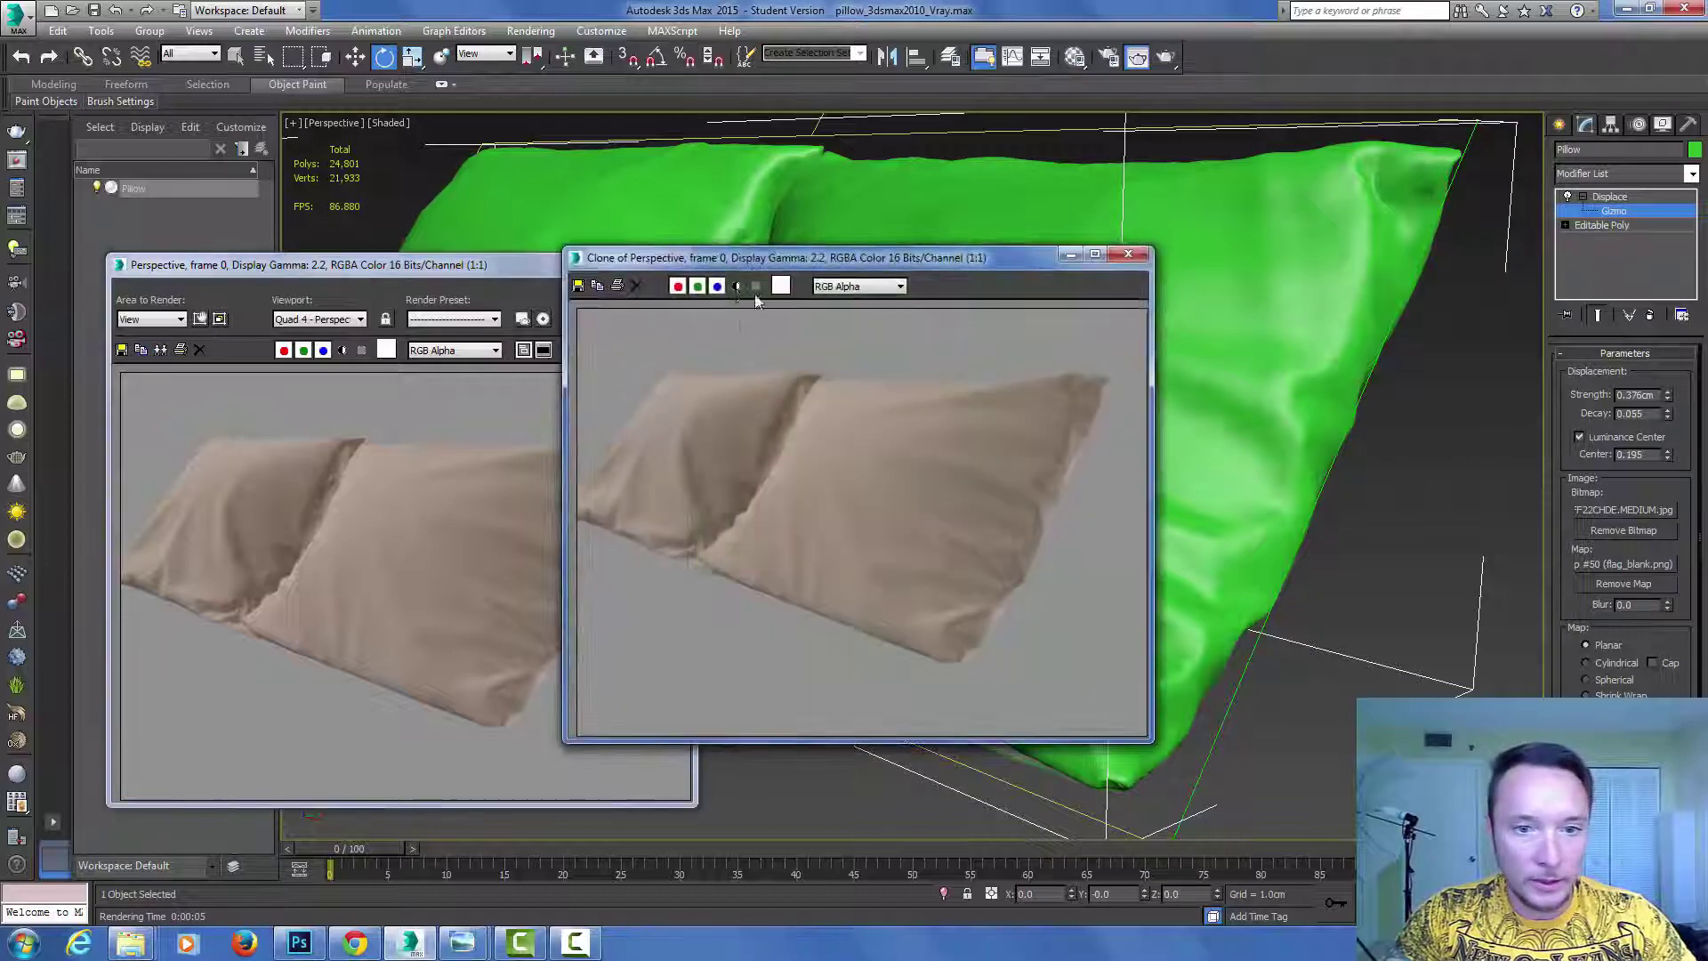
pyautogui.moveTo(482, 266); pyautogui.dragTo(469, 234)
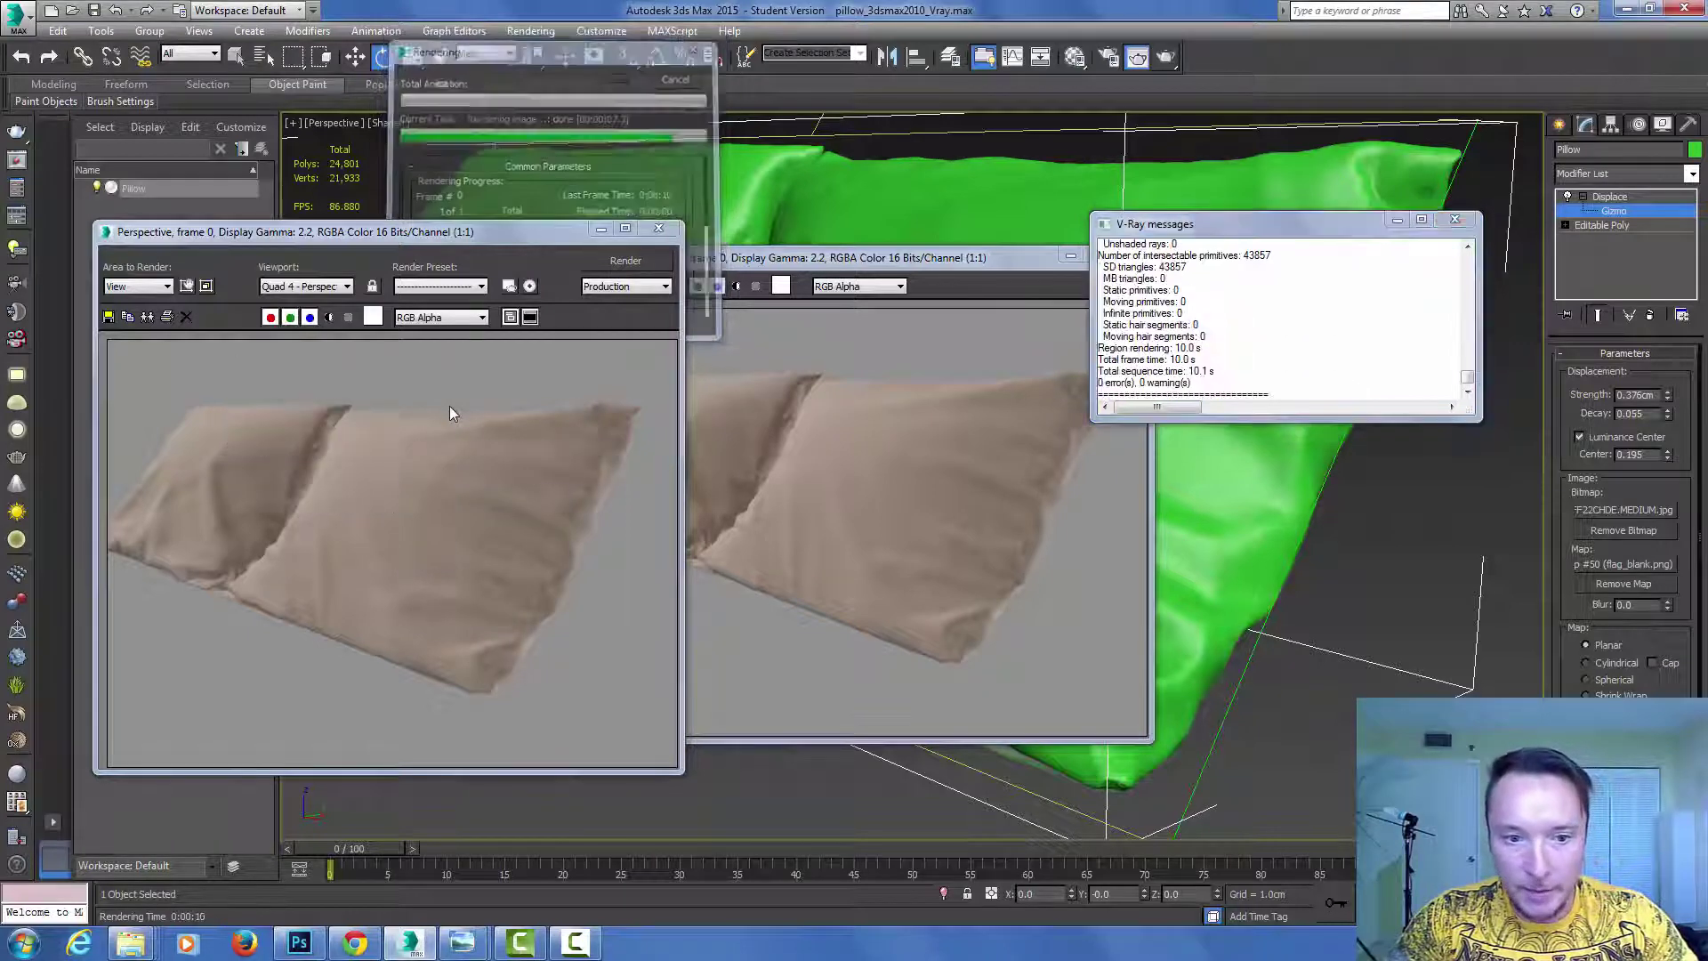
pyautogui.moveTo(389, 231)
pyautogui.mouseDown()
pyautogui.moveTo(524, 214)
pyautogui.moveTo(505, 214)
pyautogui.mouseUp()
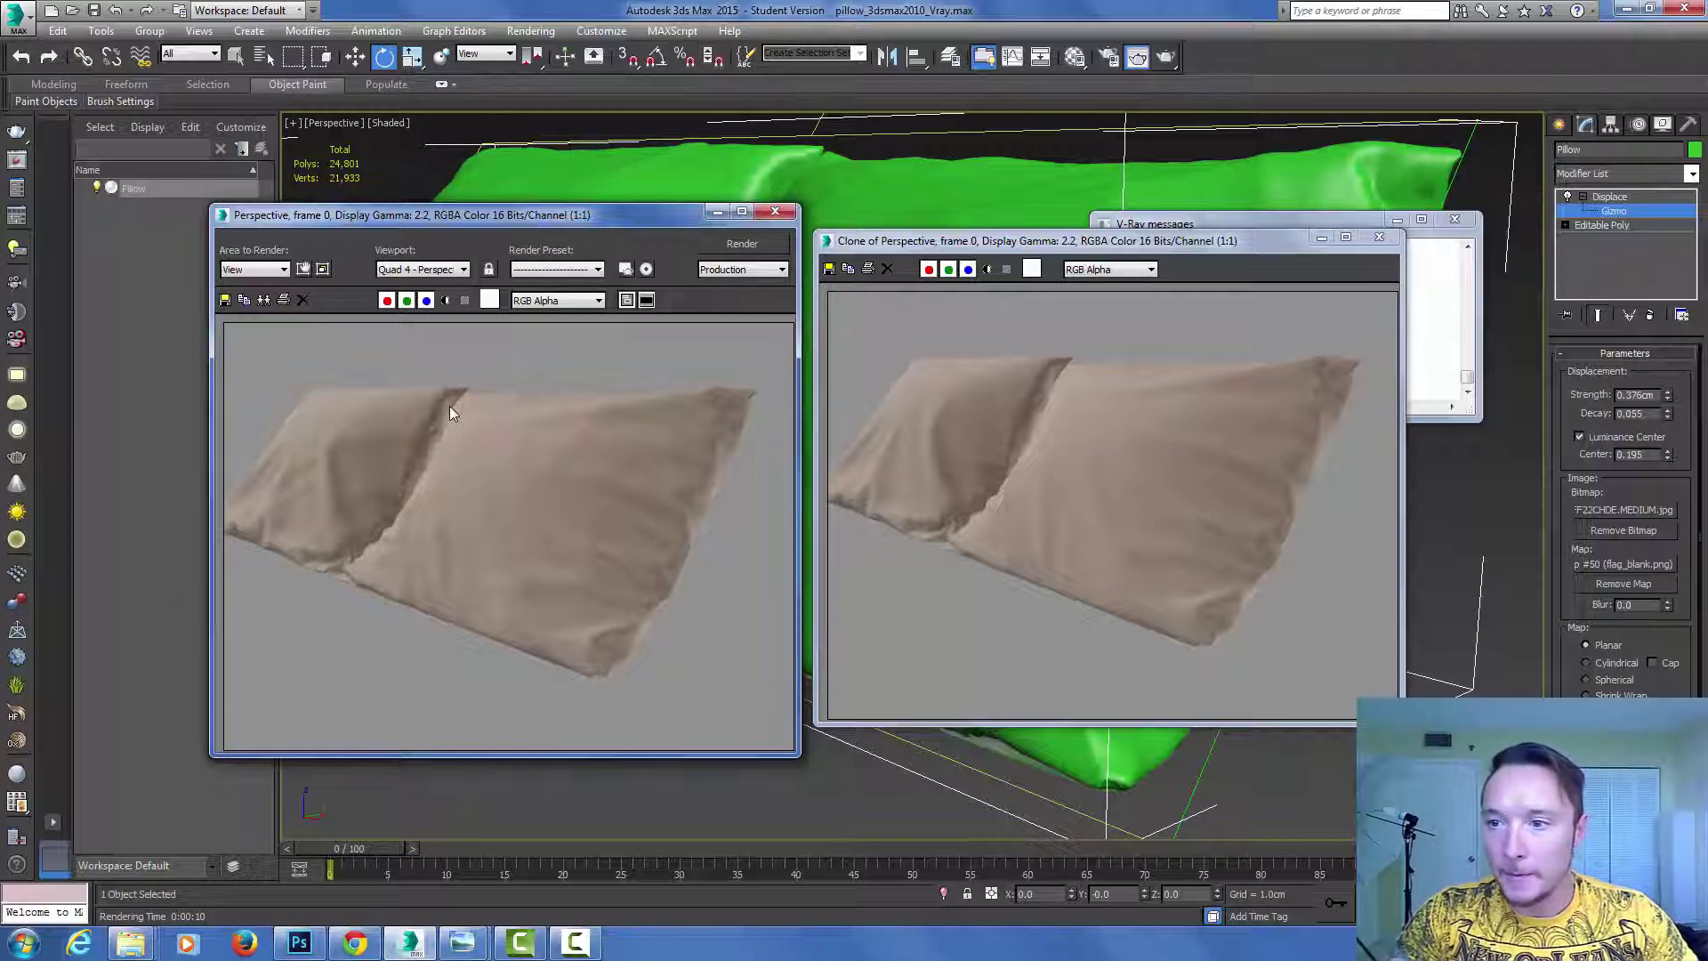
# Step: Leave the gizmo level and add a second Displace modifier on top of the pillow's first one
pyautogui.hotkey('alt', 'Down')
pyautogui.press('Escape')
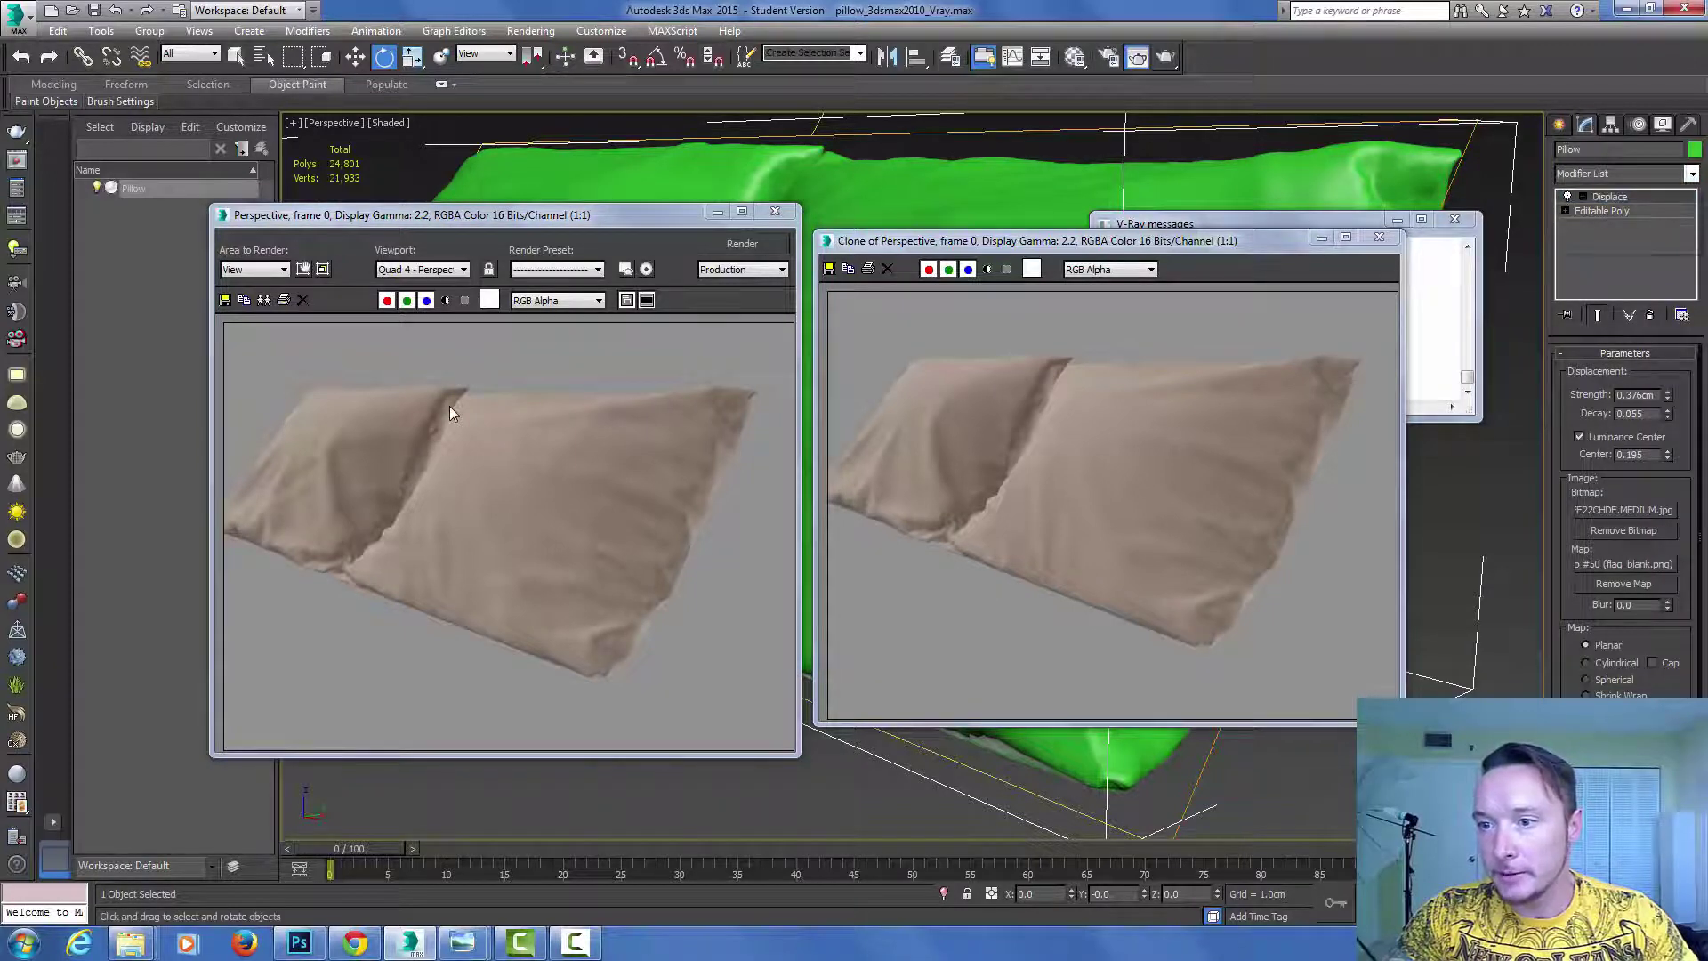
pyautogui.hotkey('alt', 'Down')
pyautogui.press('d')
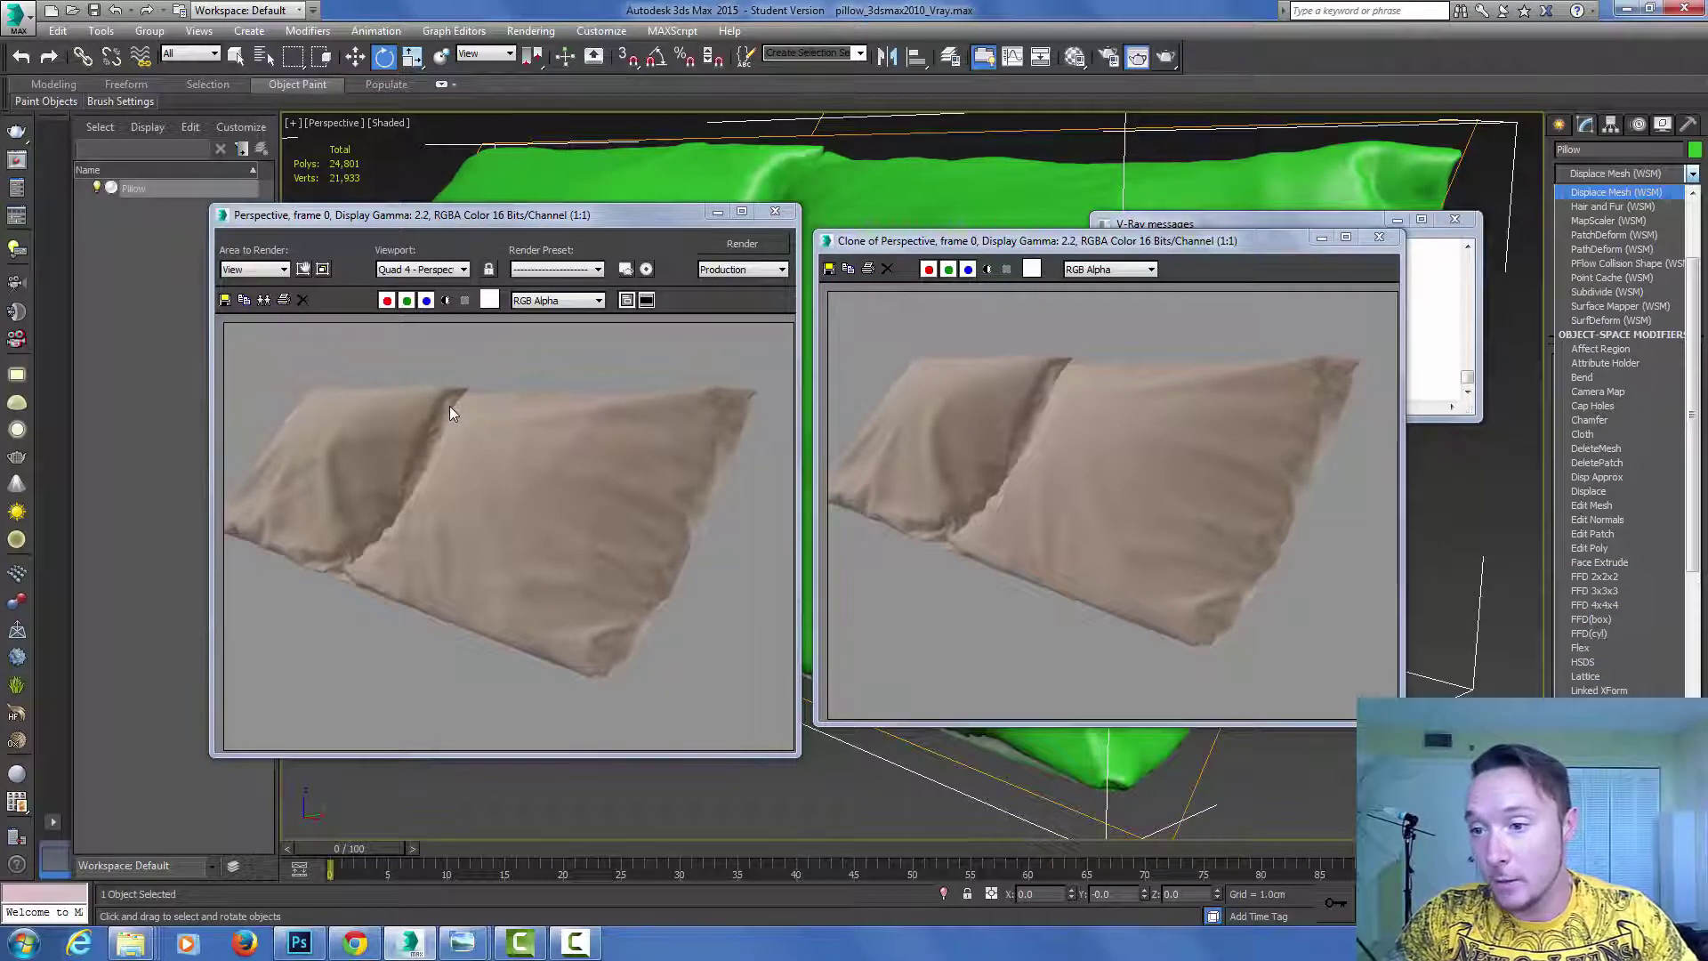
pyautogui.press('d')
pyautogui.press('d')
pyautogui.press('d')
pyautogui.press('d')
pyautogui.press('Return')
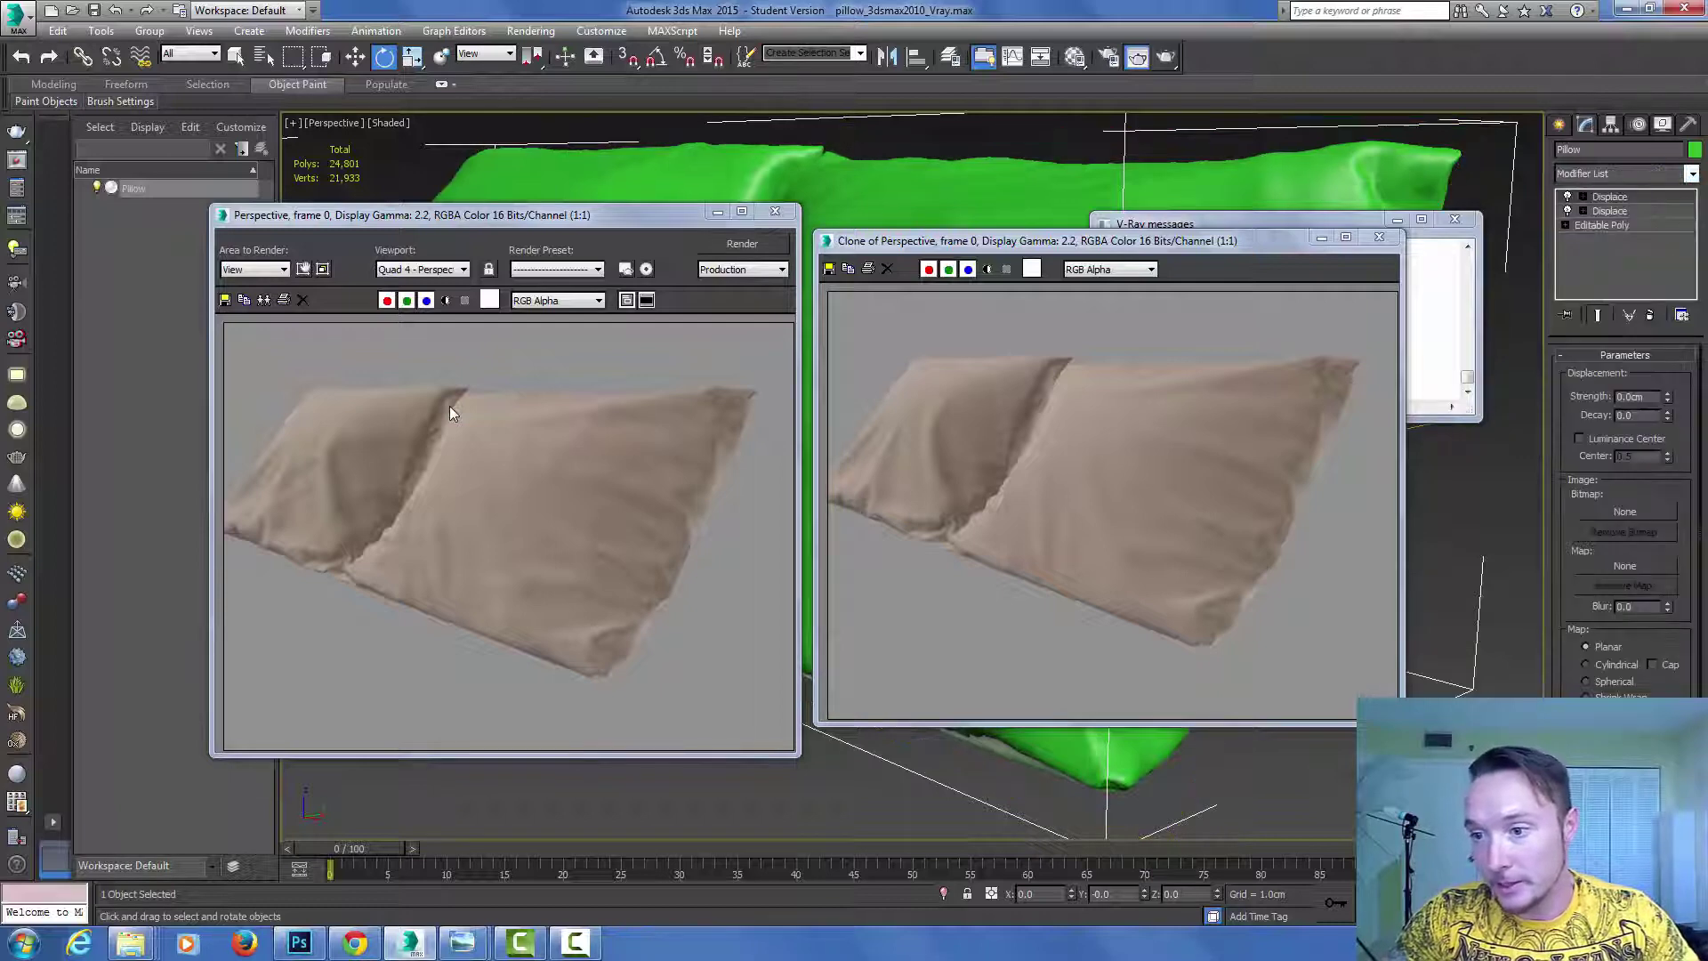
# Step: Load the F8HIZMZFF22C image from the dispalcement folder as the new Displace modifier's bitmap
pyautogui.press('Return')
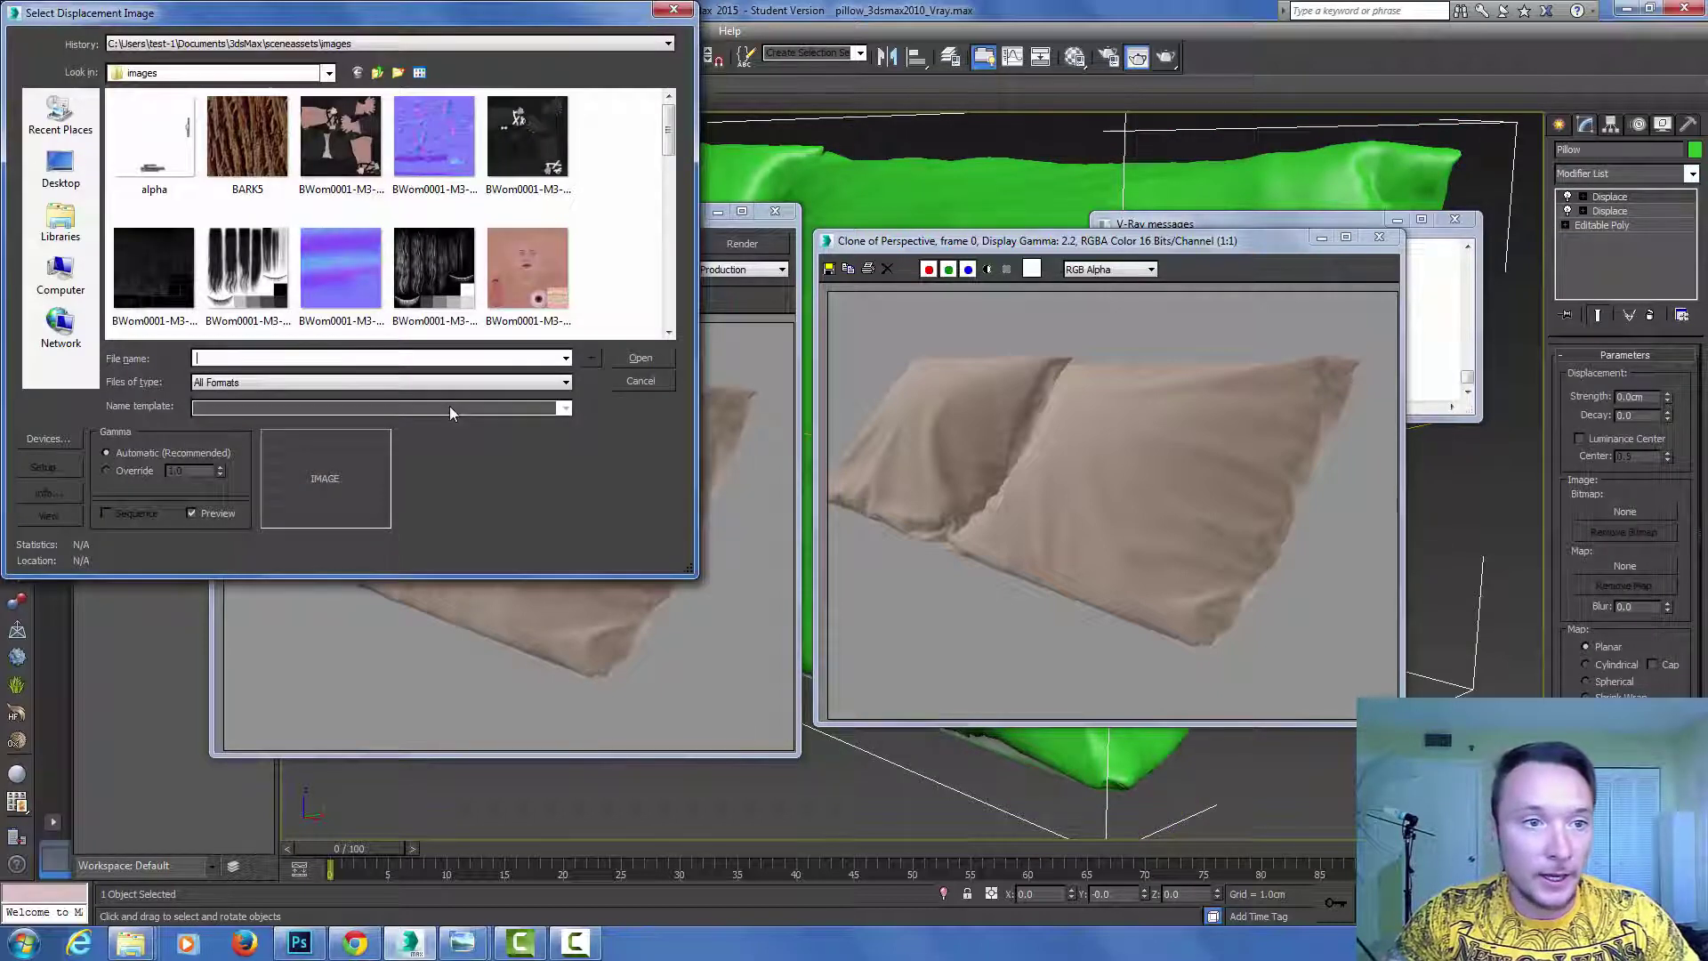
pyautogui.press('F4')
pyautogui.click(162, 319)
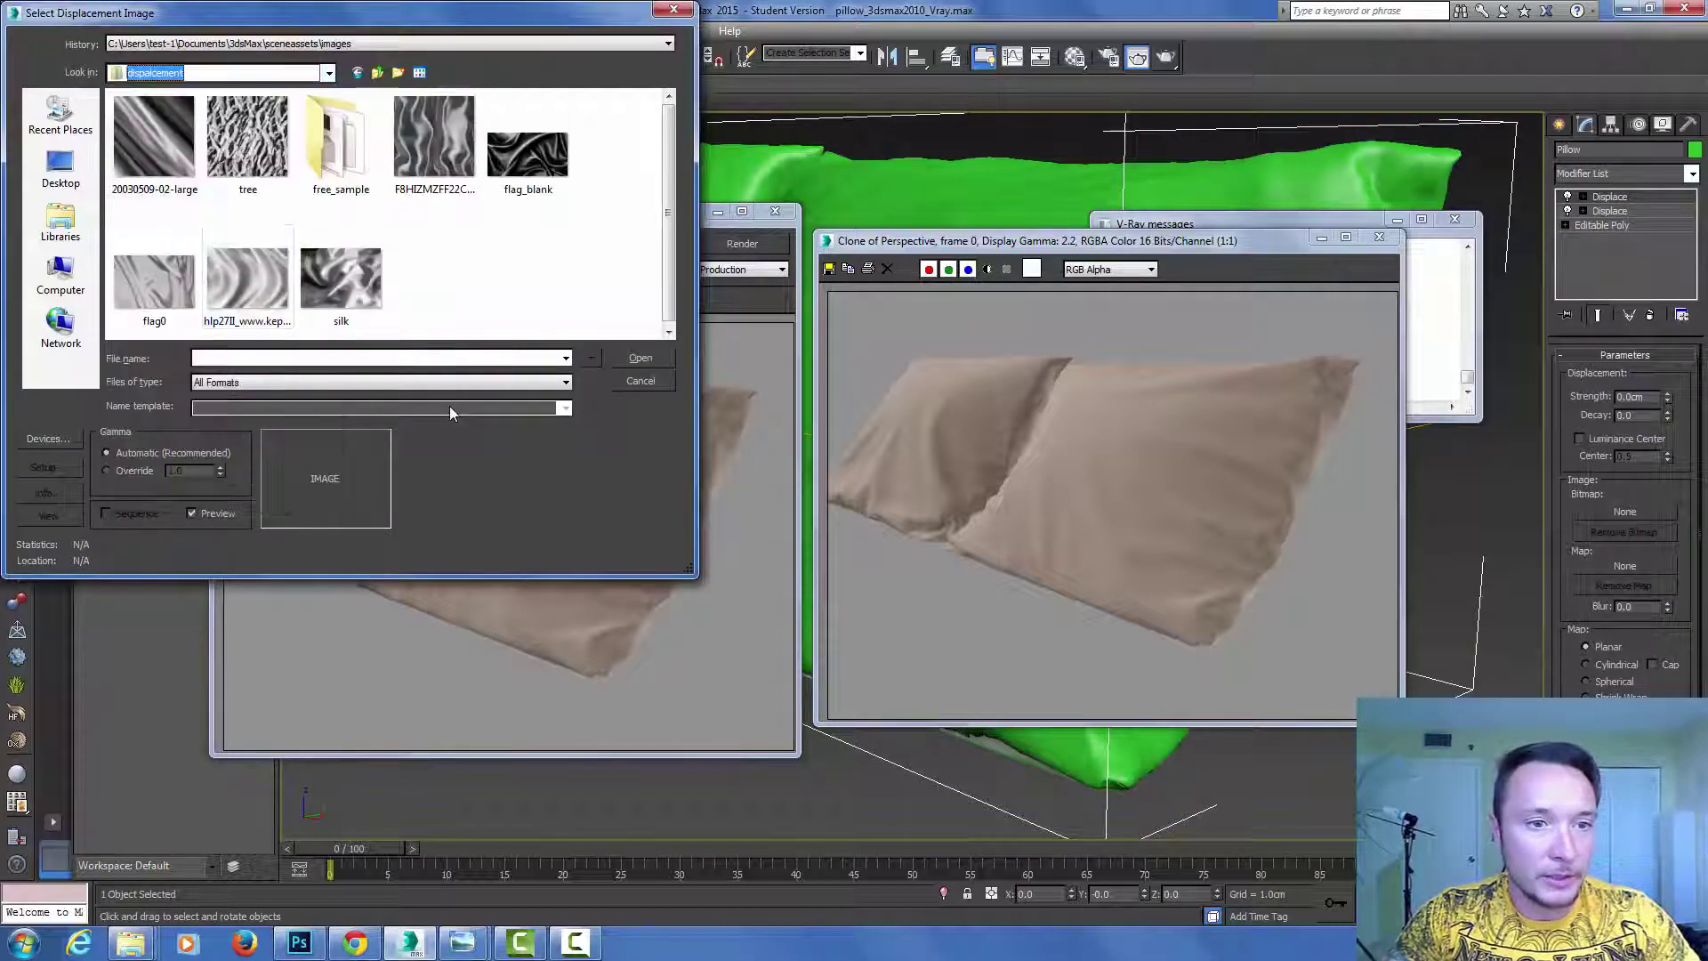
pyautogui.click(434, 147)
pyautogui.press('Return')
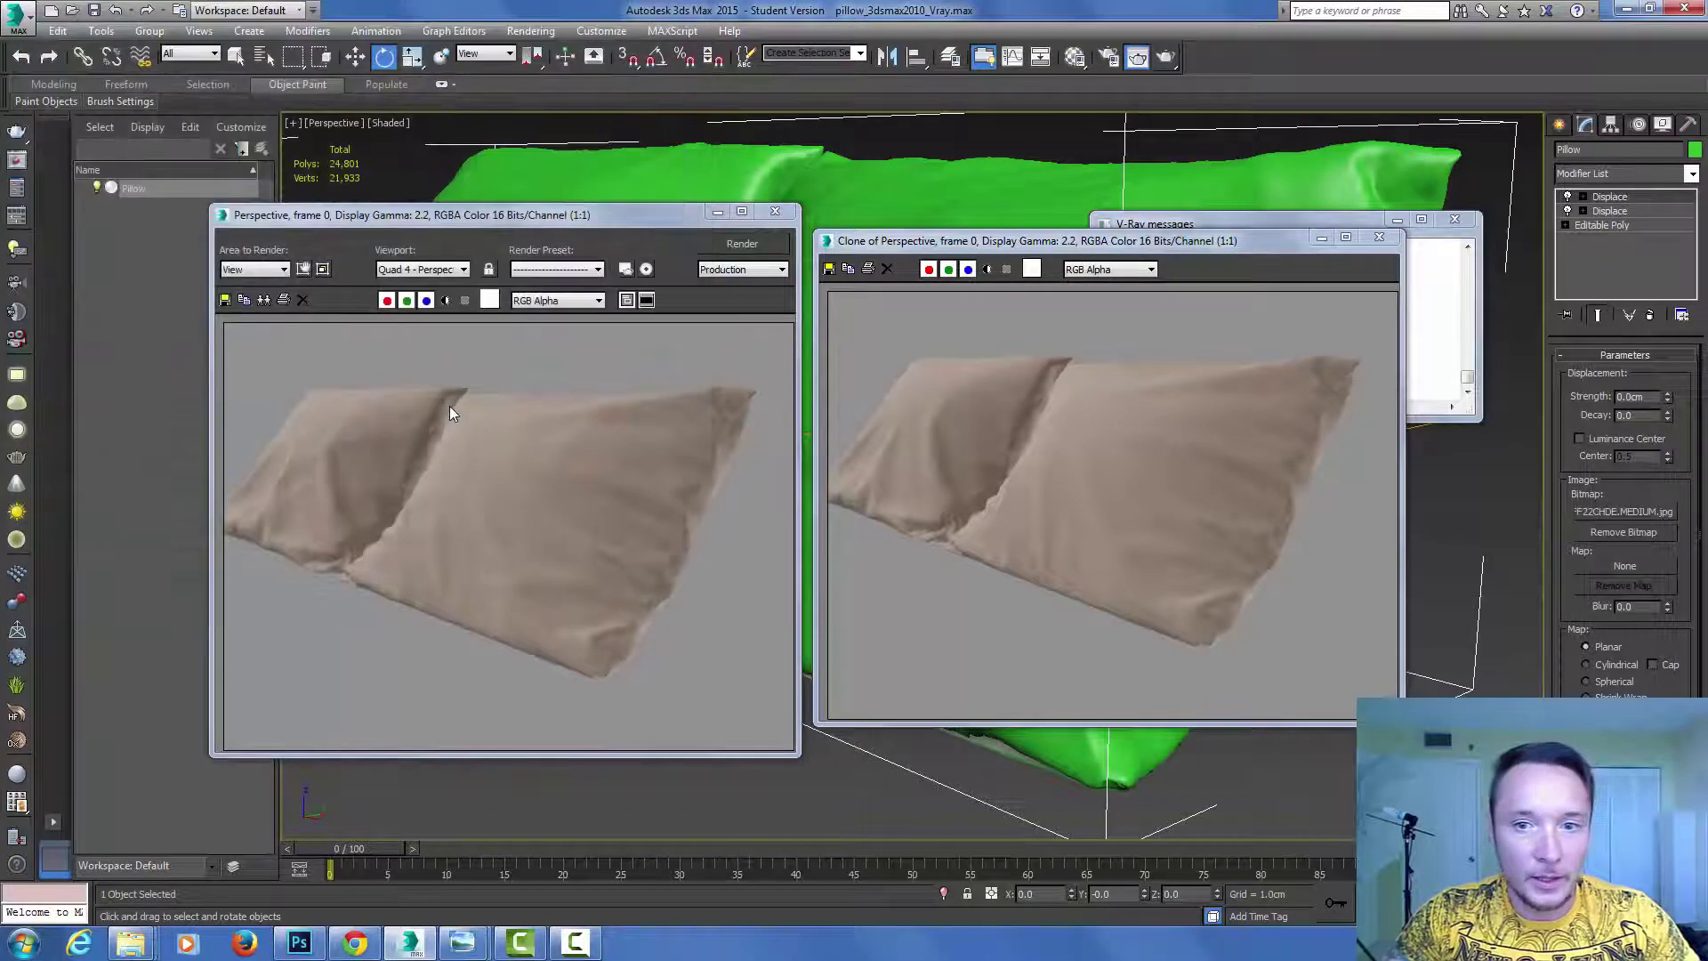
# Step: Minimize the cloned render, the V-Ray messages and the main render window to uncover the pillows
pyautogui.click(1321, 238)
pyautogui.click(1396, 218)
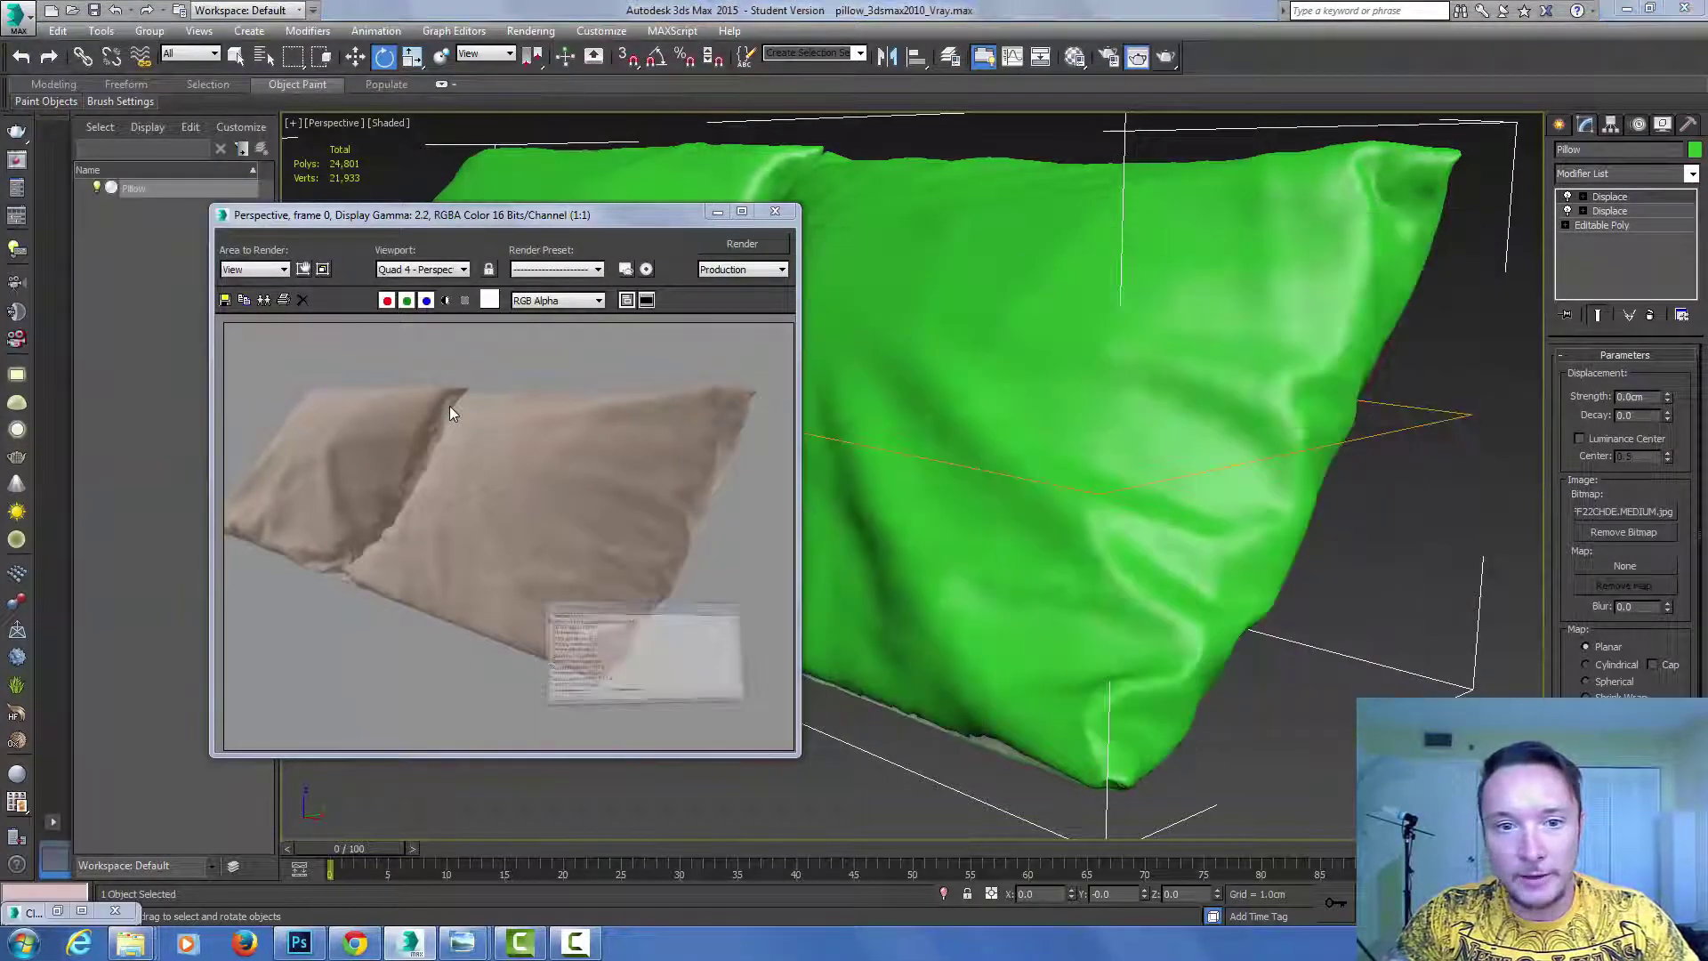
pyautogui.click(717, 212)
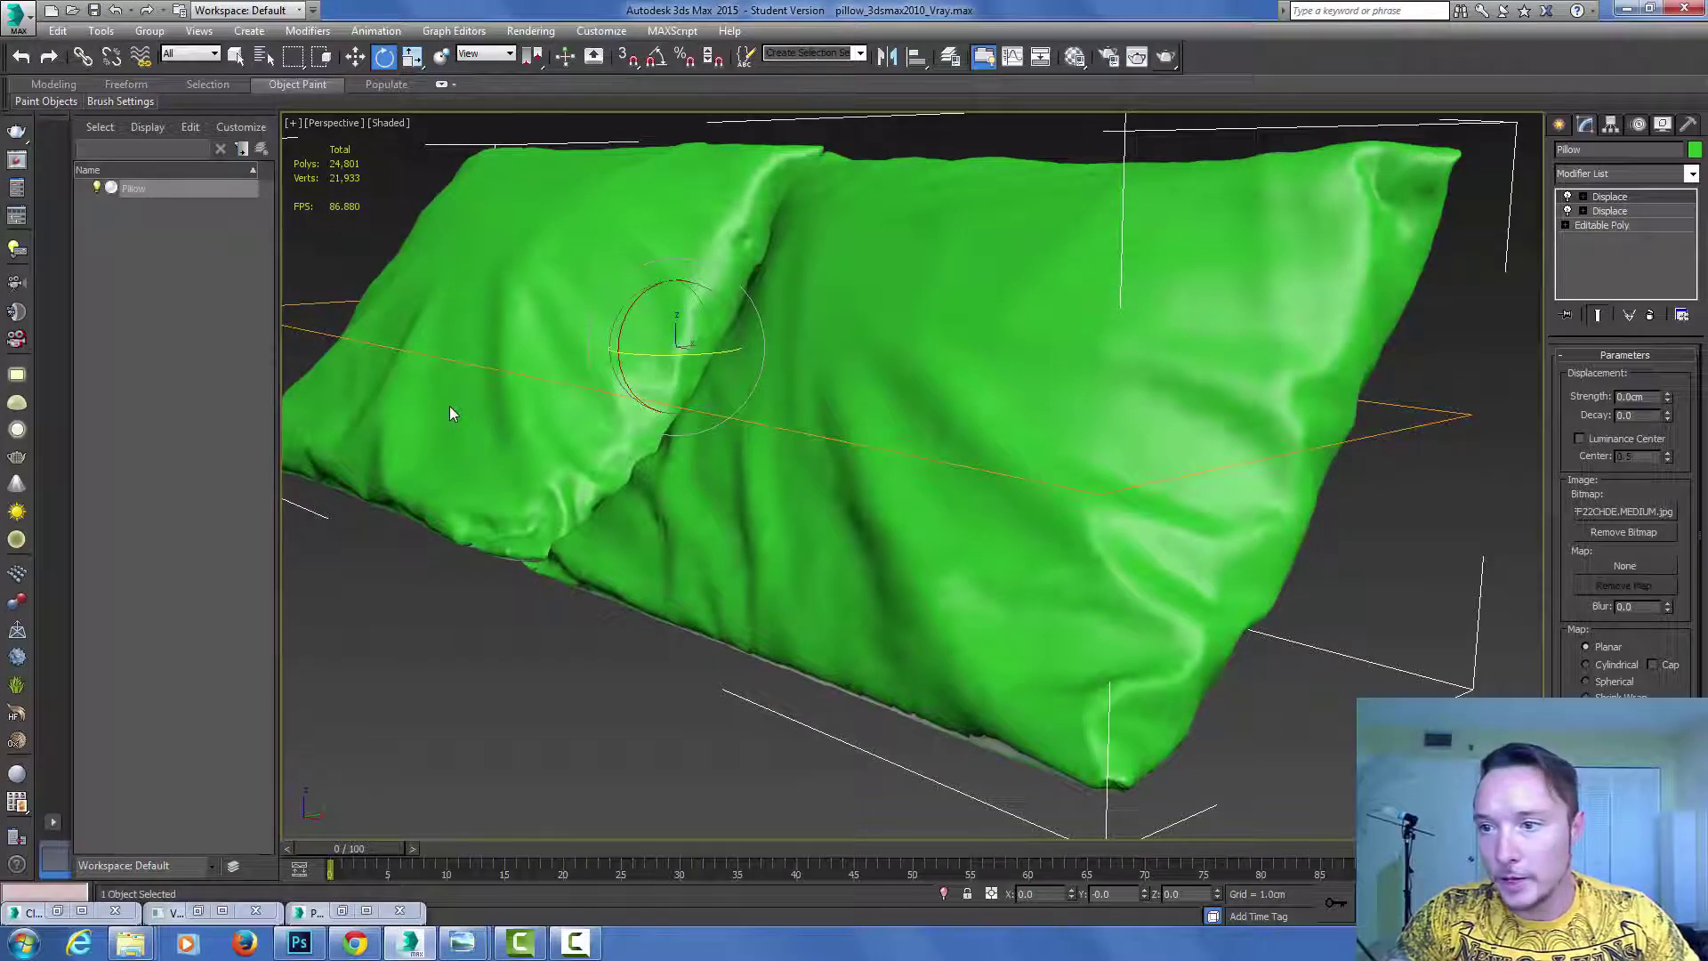
# Step: Rotate the second Displace modifier's gizmo upright and set its strength to 0.661 cm and decay to 0.675
pyautogui.press('1')
pyautogui.hotkey('ctrl', 'z')
pyautogui.hotkey('ctrl', 'z')
pyautogui.hotkey('ctrl', 'z')
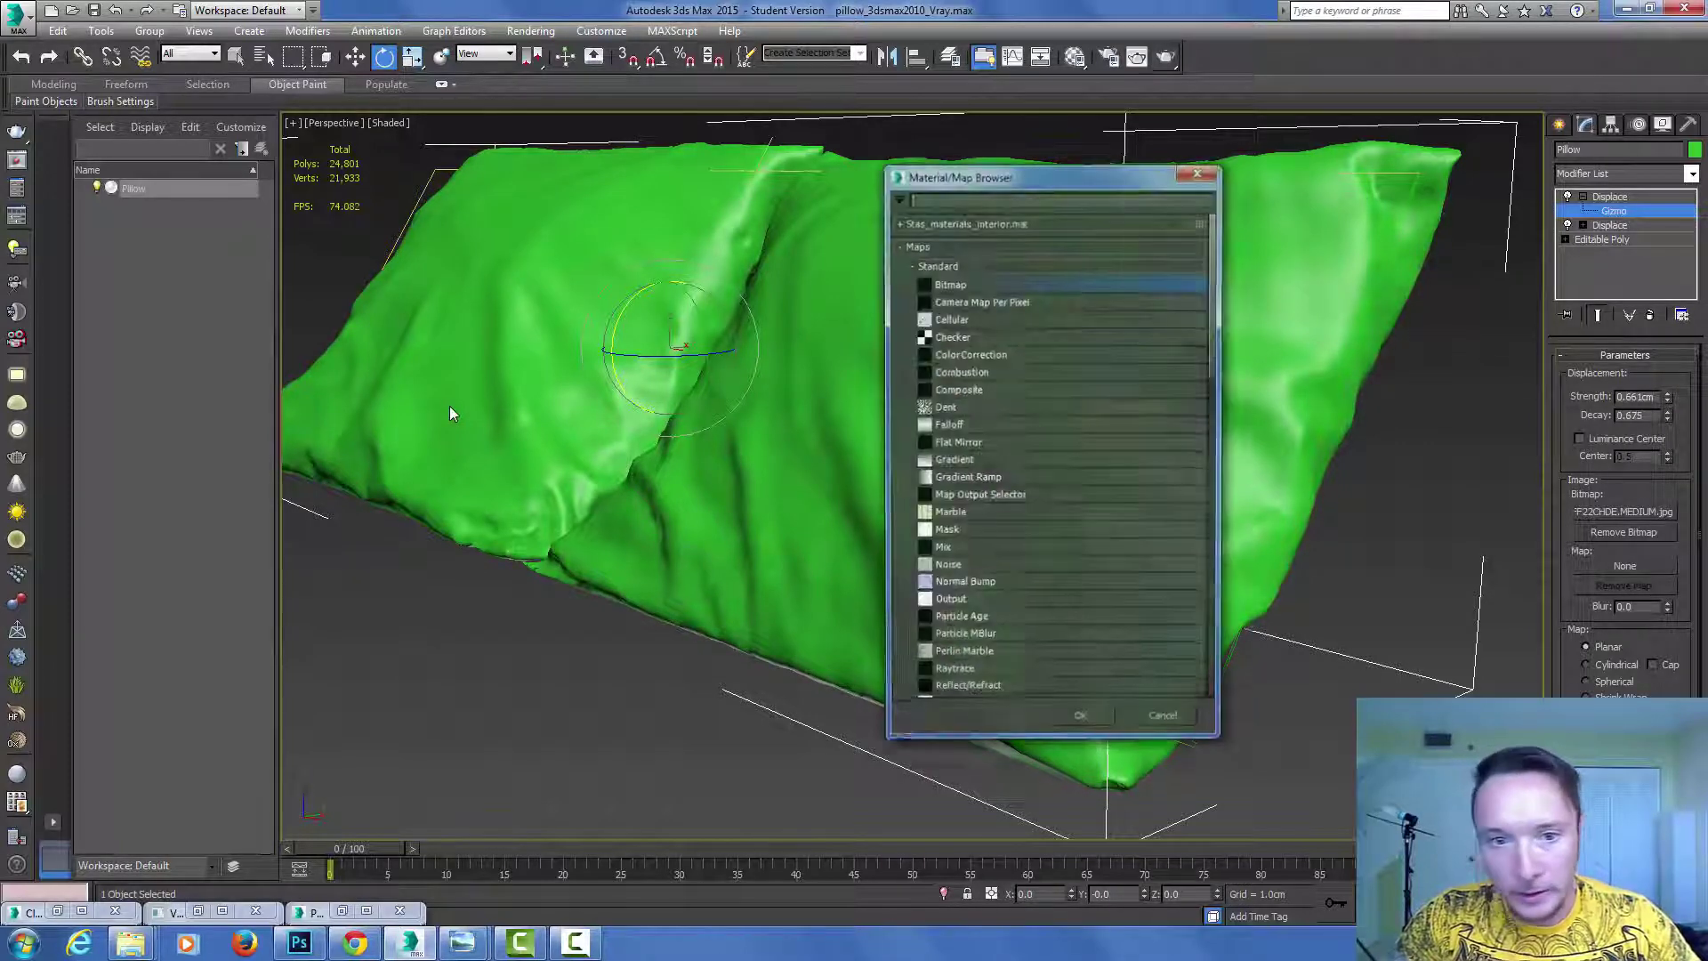
pyautogui.press('Return')
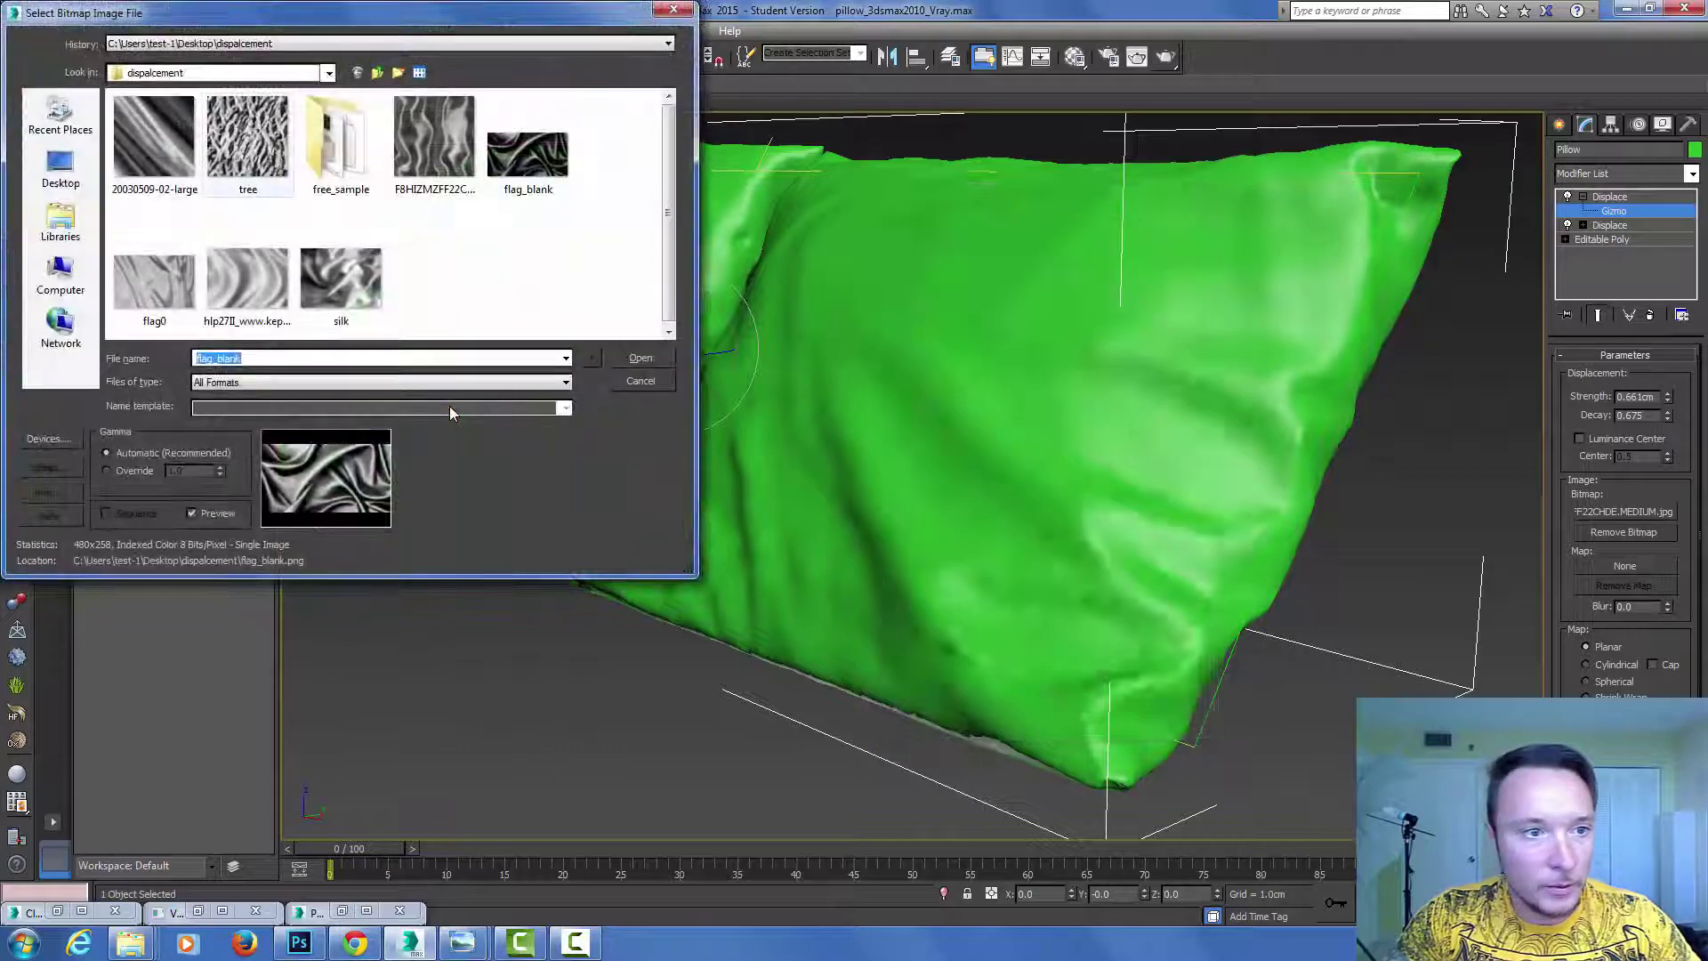
pyautogui.press('Home')
pyautogui.press('Return')
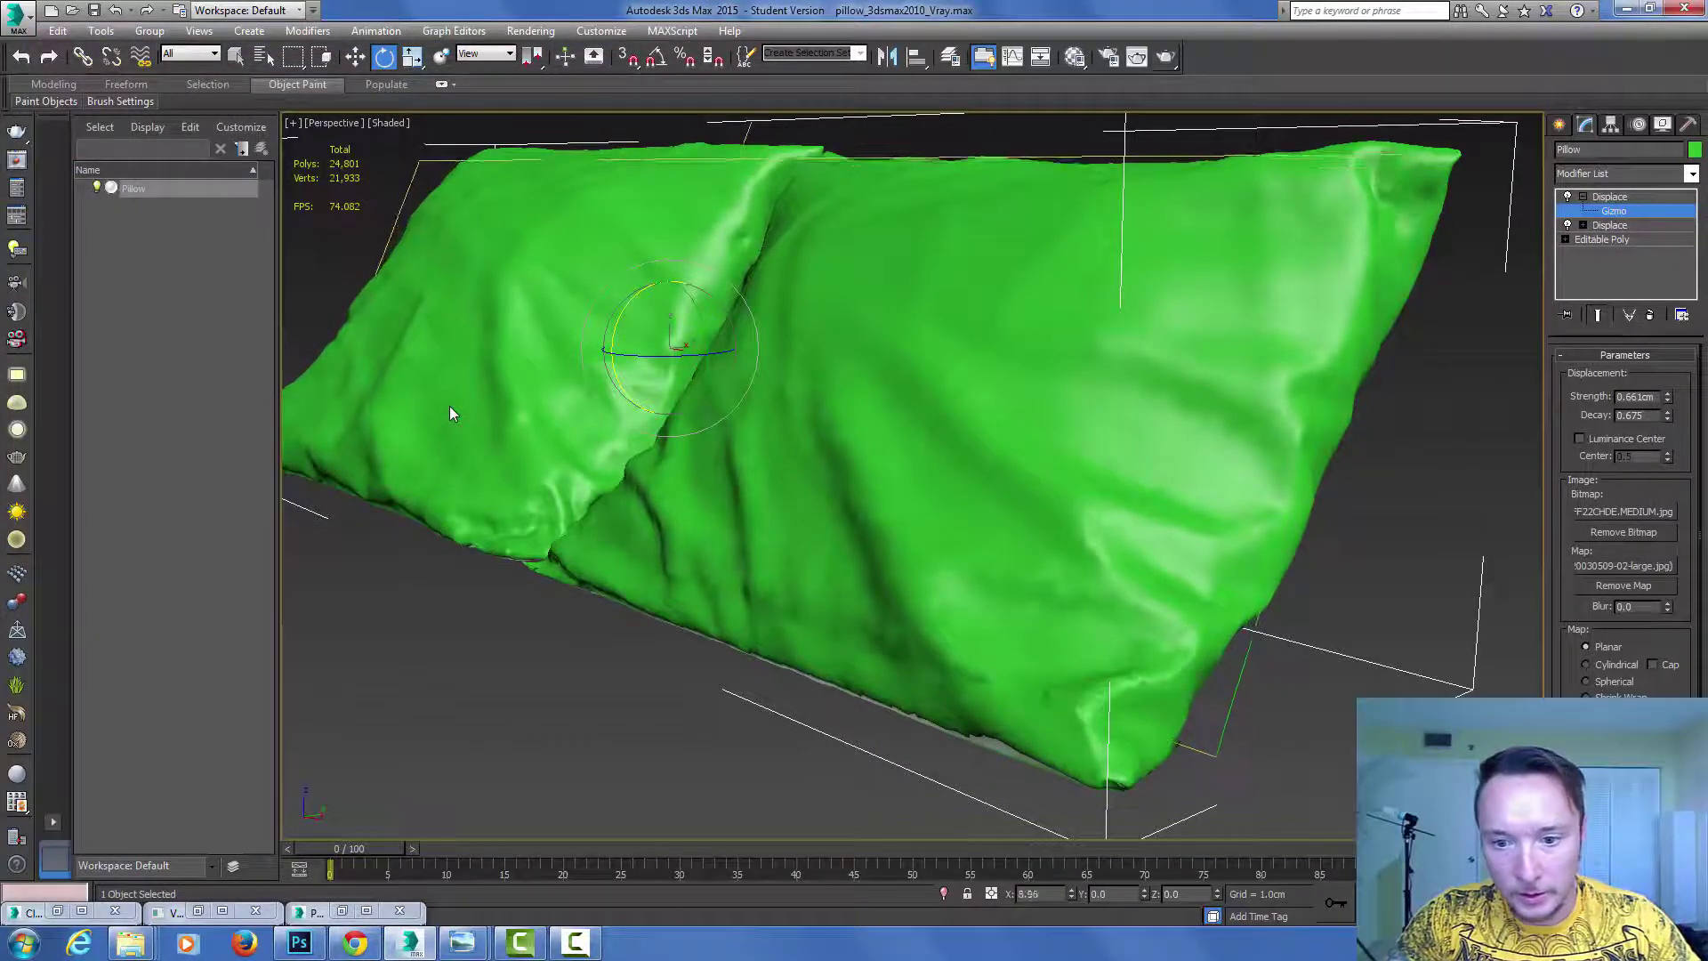
# Step: Refit the second Displace gizmo to the pillows with a length of 42.724 cm, and set the strength to -0.04 cm
pyautogui.scroll(-2, 1623, 516)
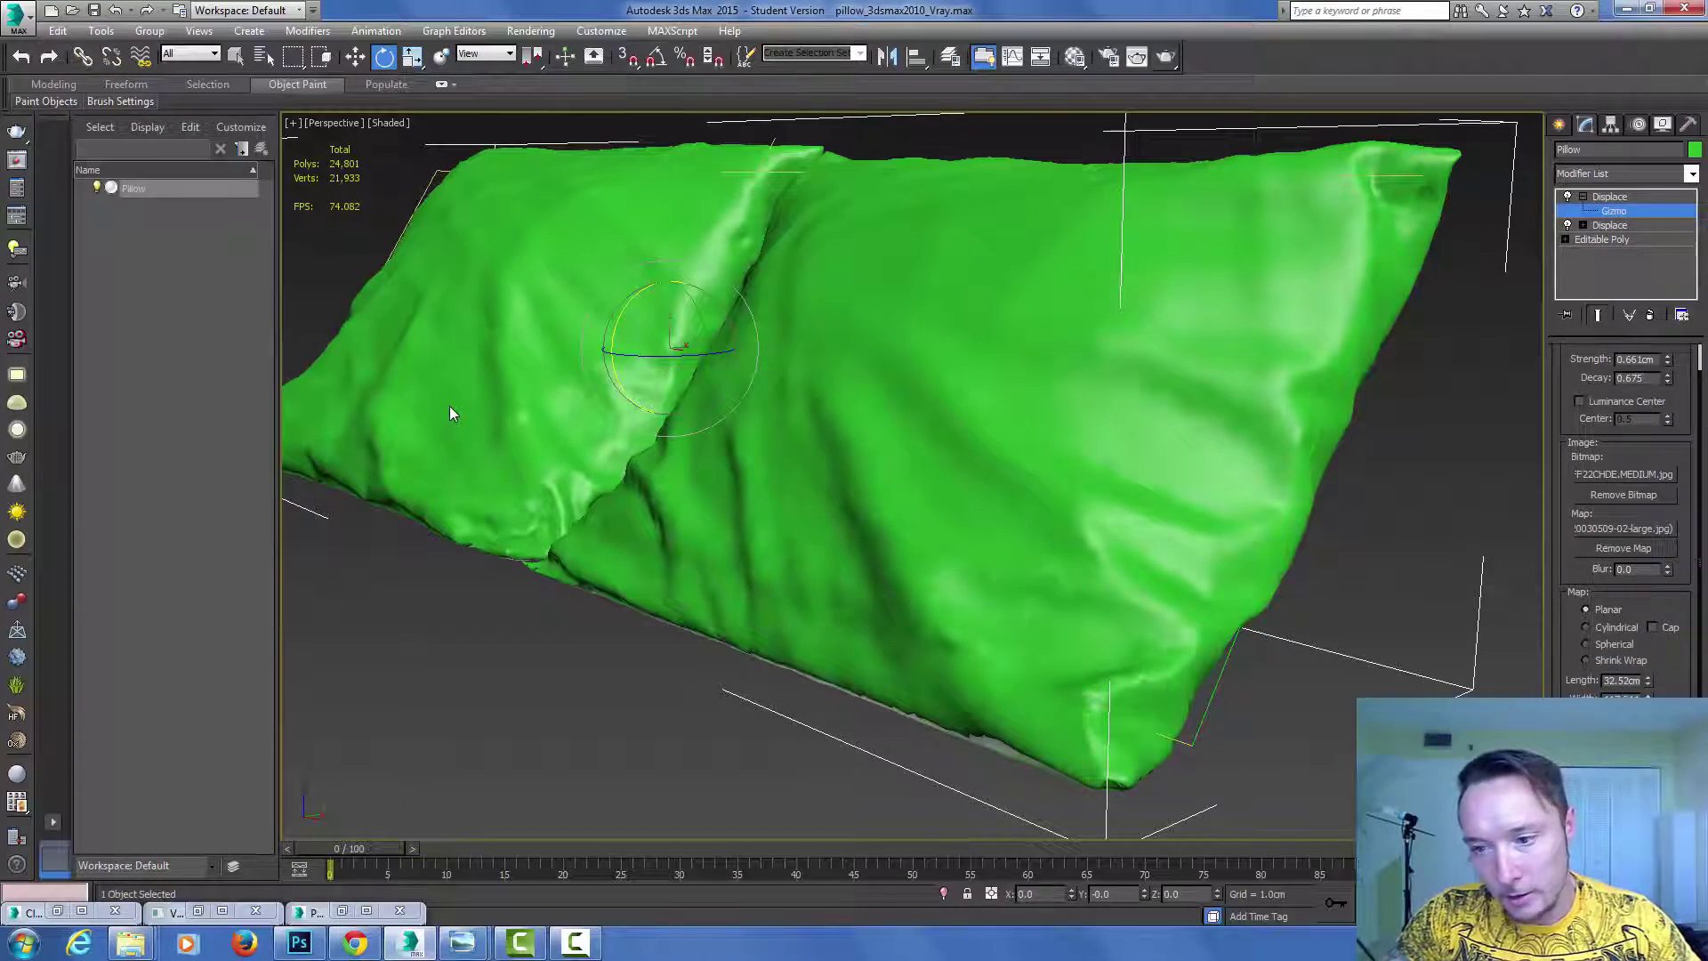
pyautogui.scroll(-5, 1623, 516)
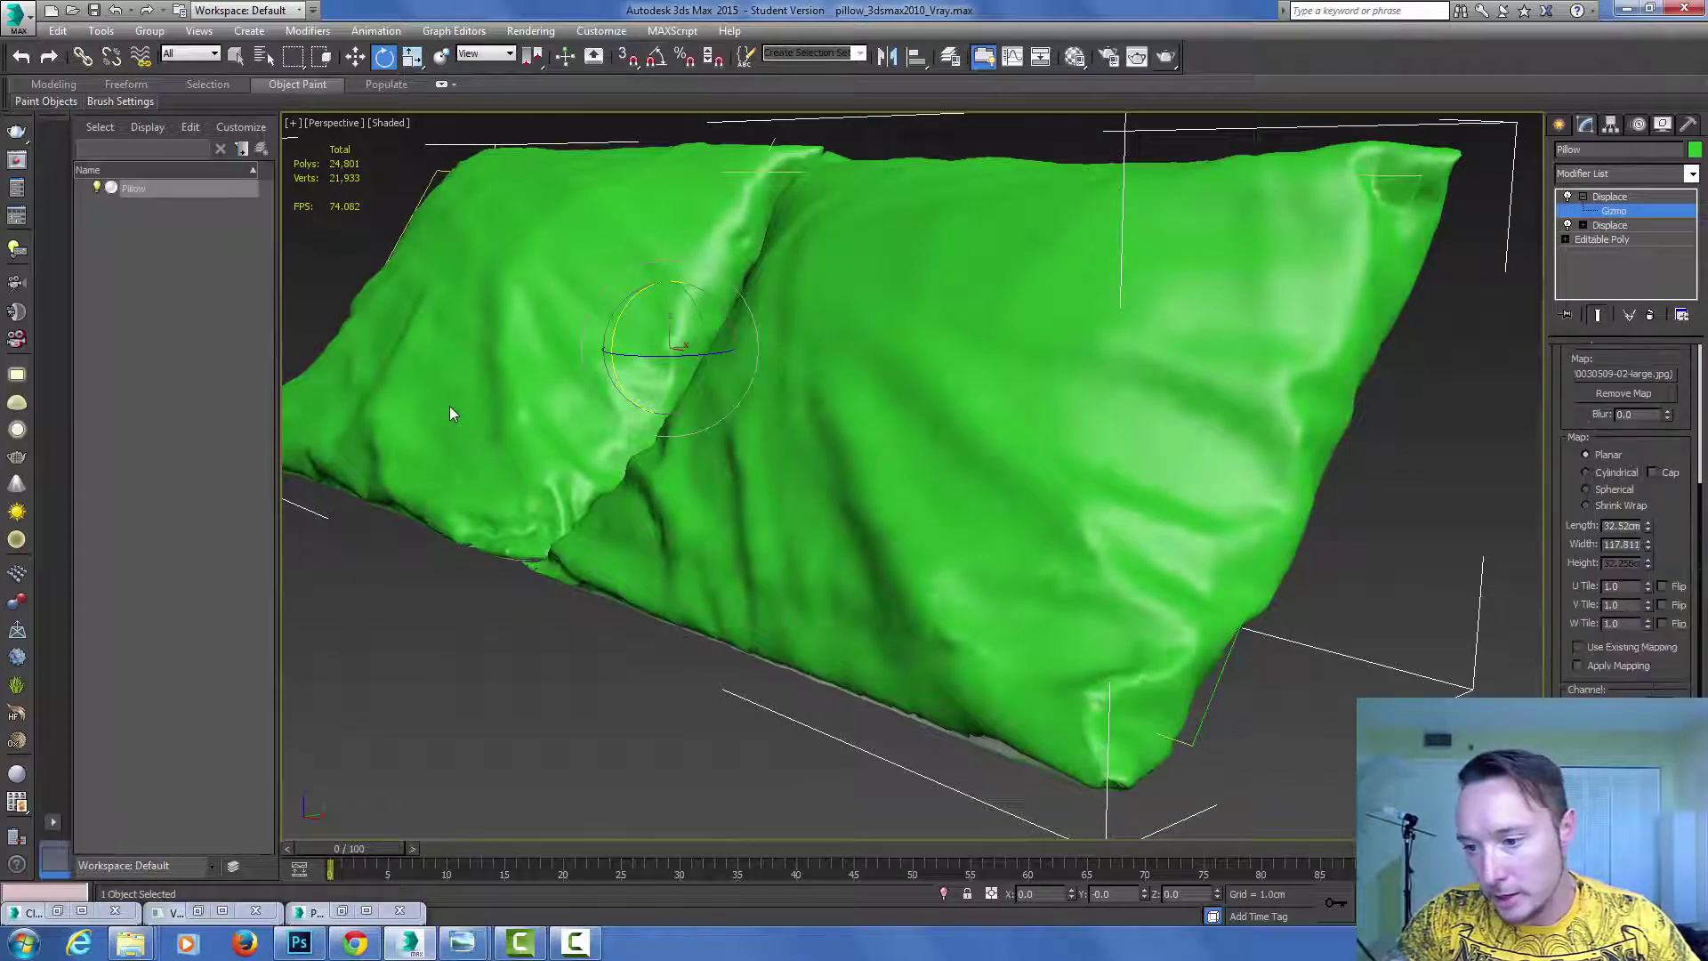
pyautogui.hotkey('ctrl', 'z')
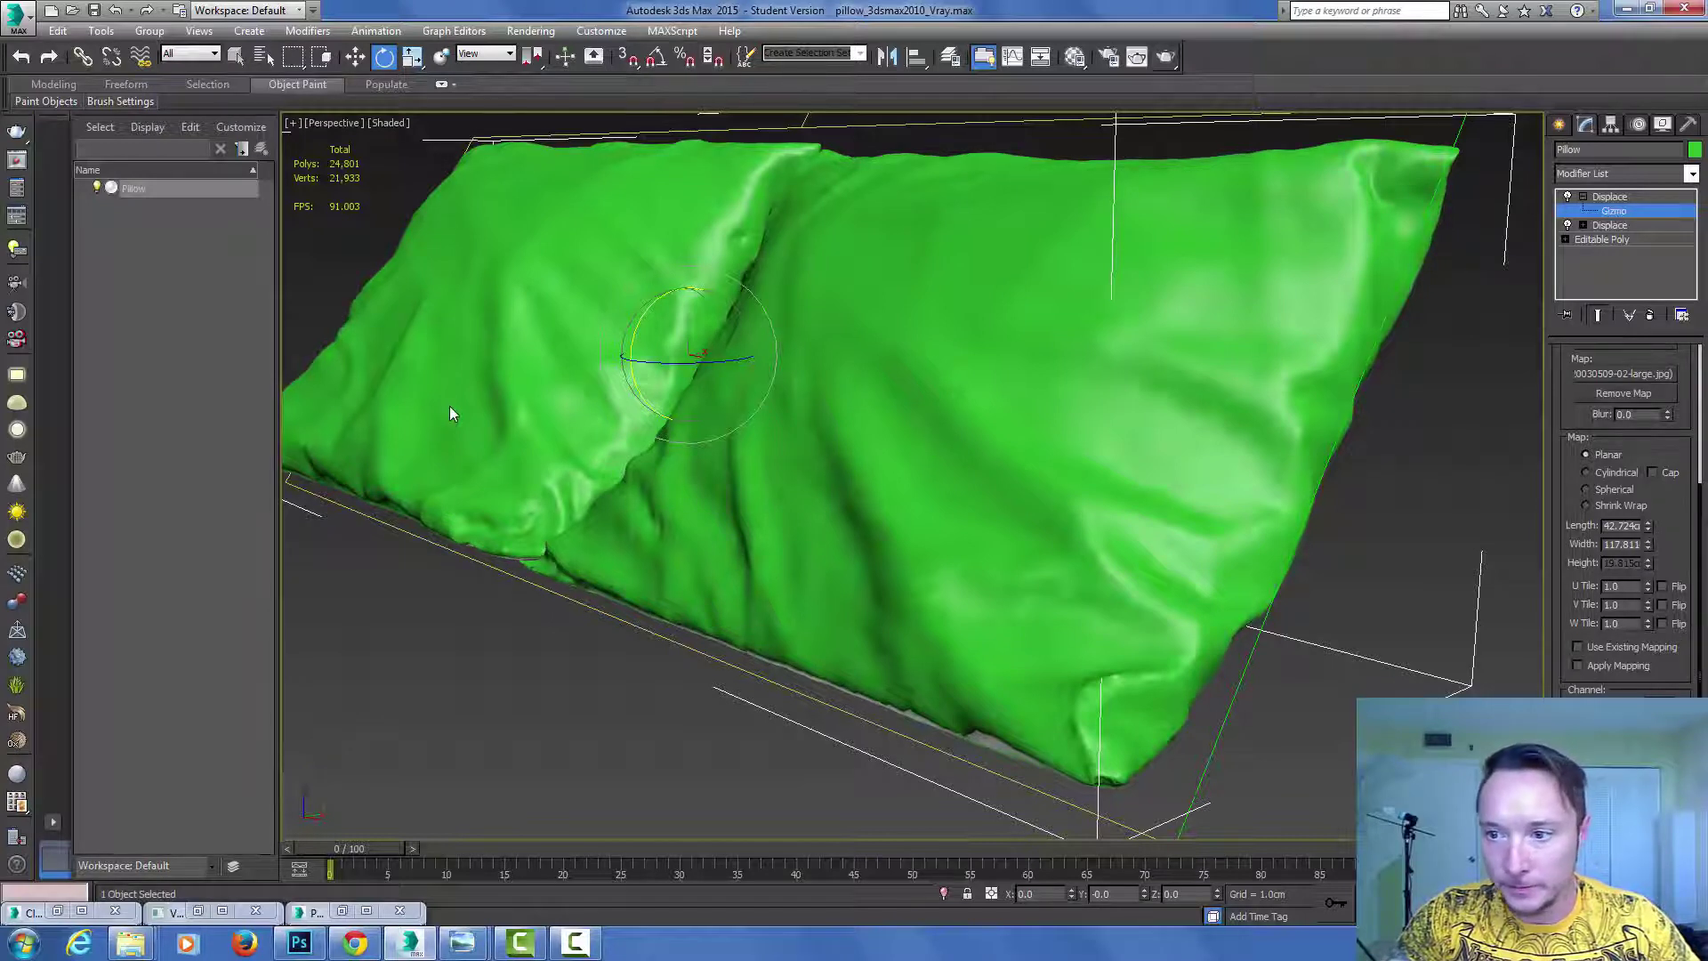
pyautogui.scroll(5, 1623, 516)
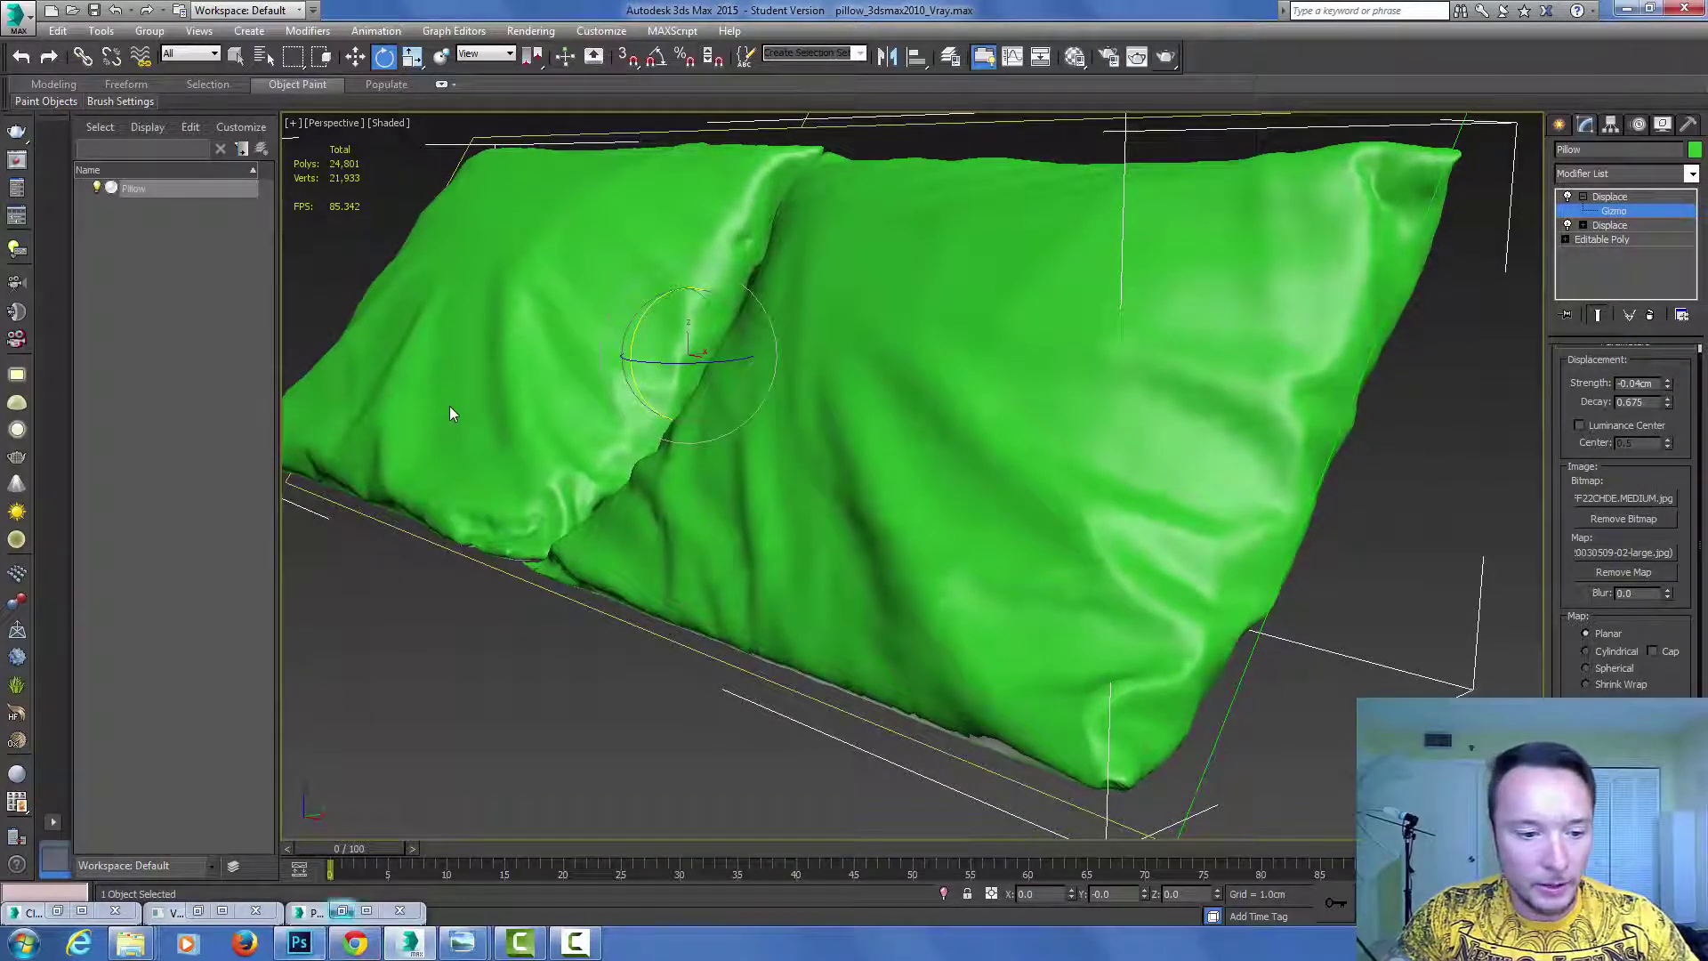
# Step: Render the perspective view, compare it with the cloned render, and minimize both render windows
pyautogui.hotkey('shift', 'q')
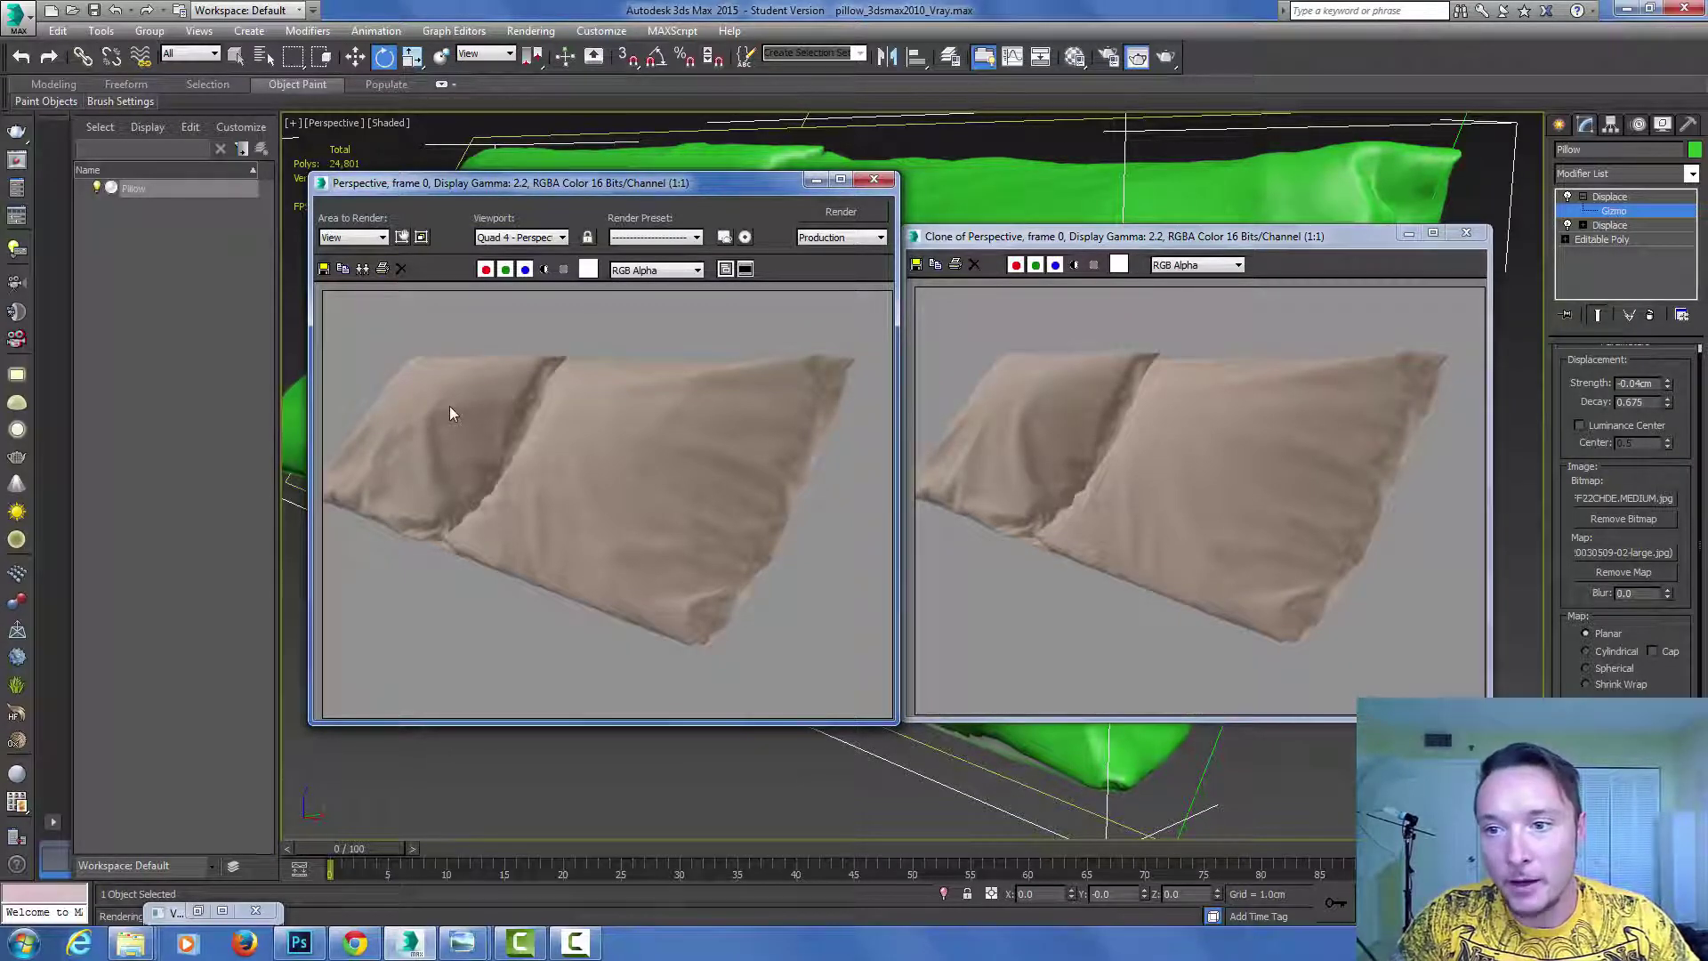
pyautogui.press('super+Down')
pyautogui.press('super+Down')
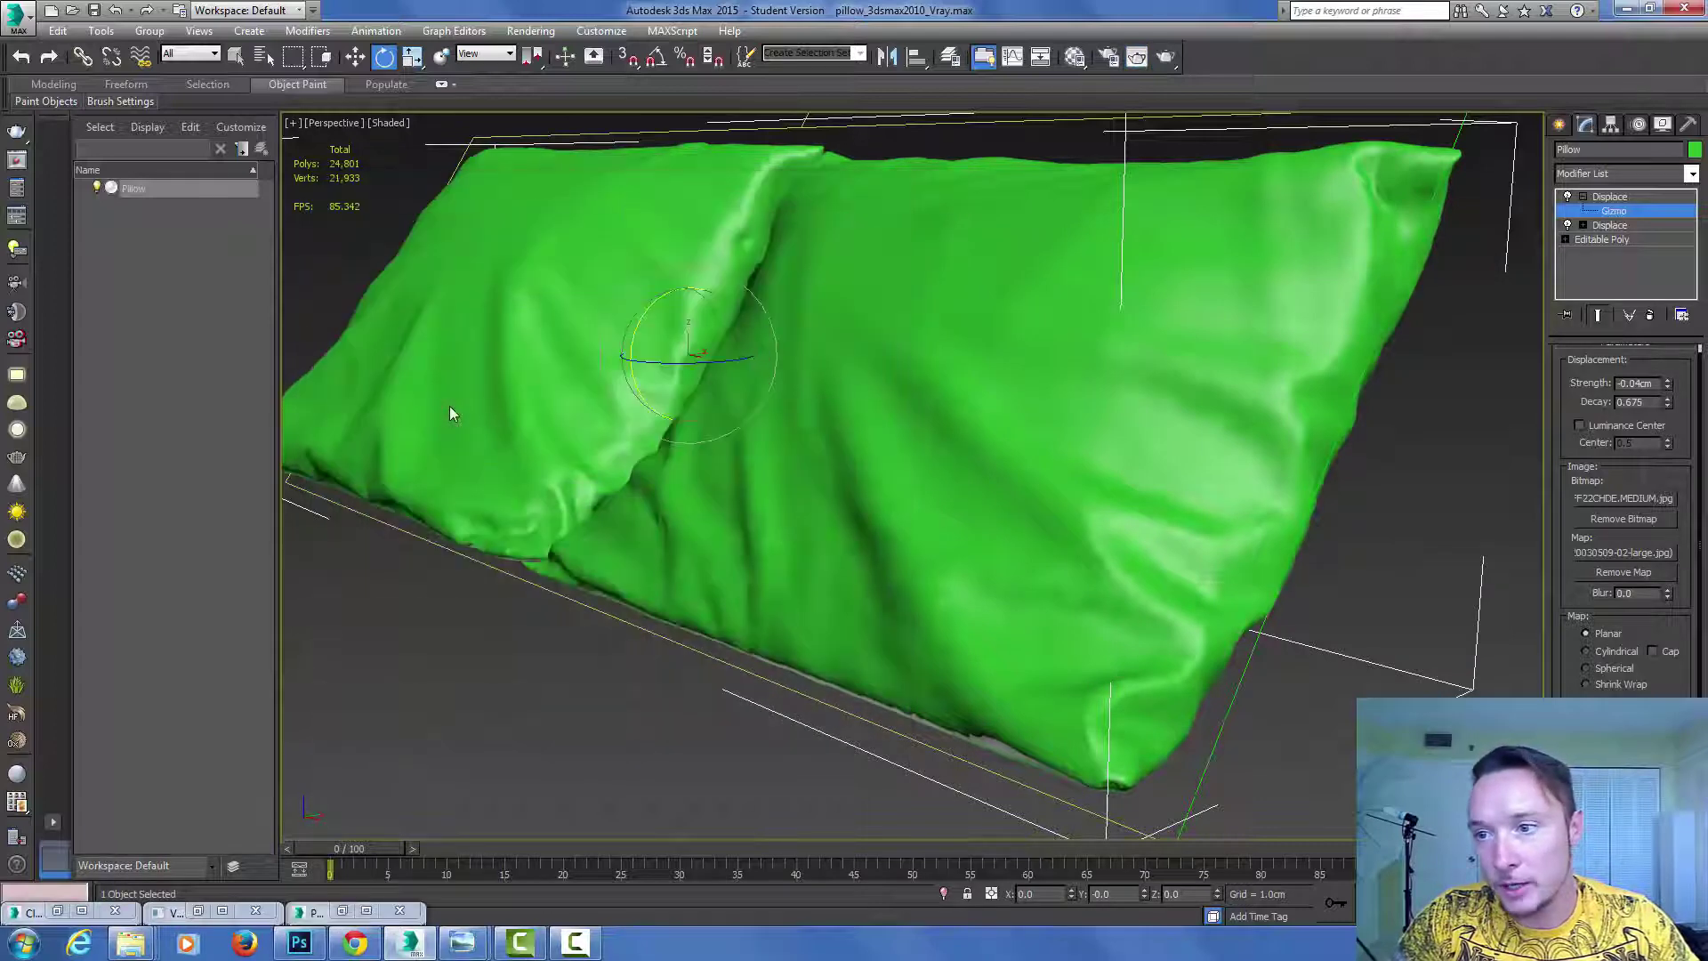
# Step: Collapse the pillow's whole modifier stack into a single Editable Poly
pyautogui.click(1609, 196)
pyautogui.rightClick(1609, 194)
pyautogui.click(1522, 375)
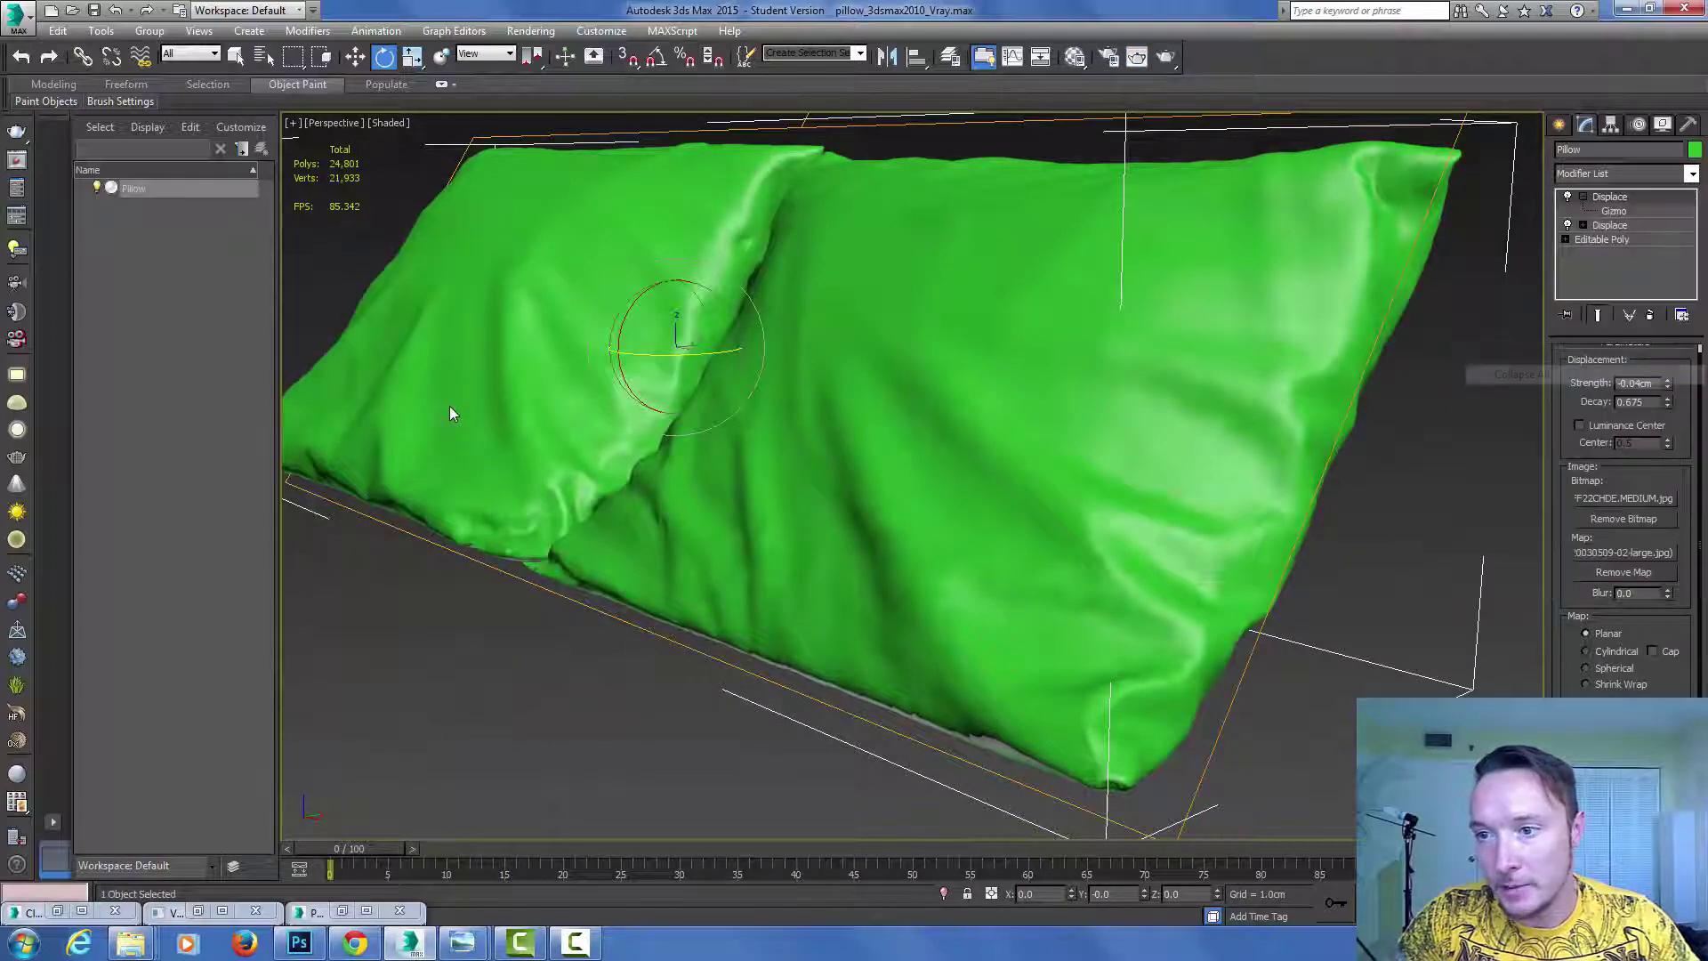
pyautogui.press('y')
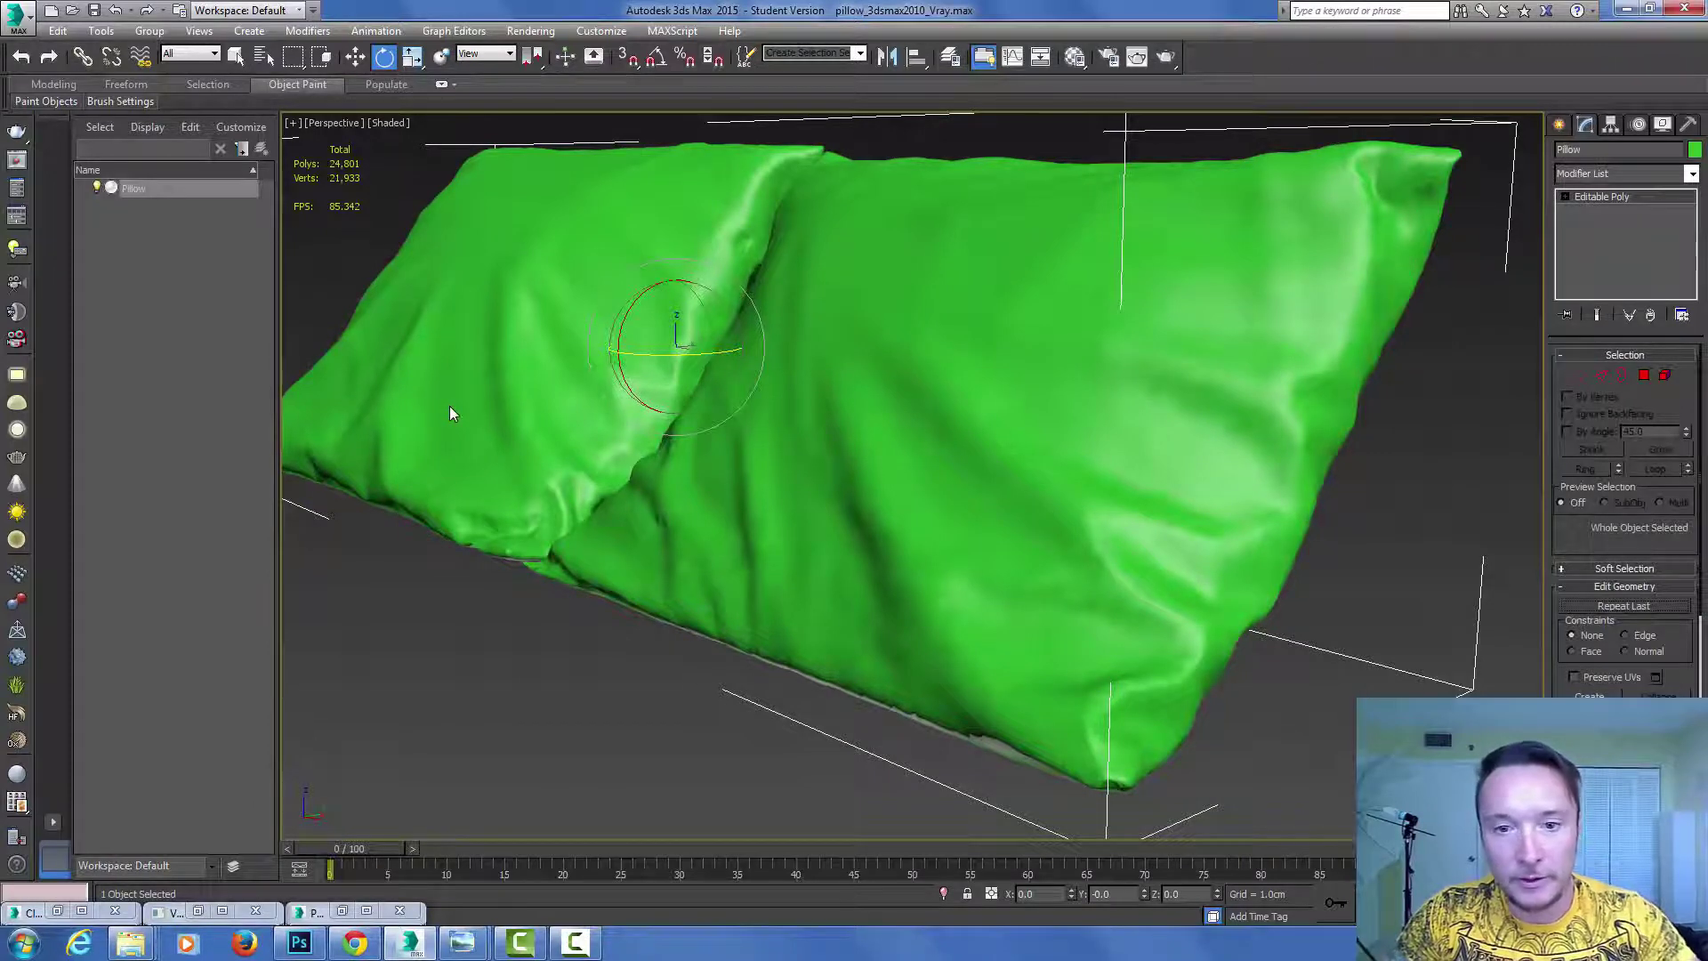
# Step: Add a TurboSmooth modifier to the collapsed pillow mesh
pyautogui.press('F4')
pyautogui.press('F4')
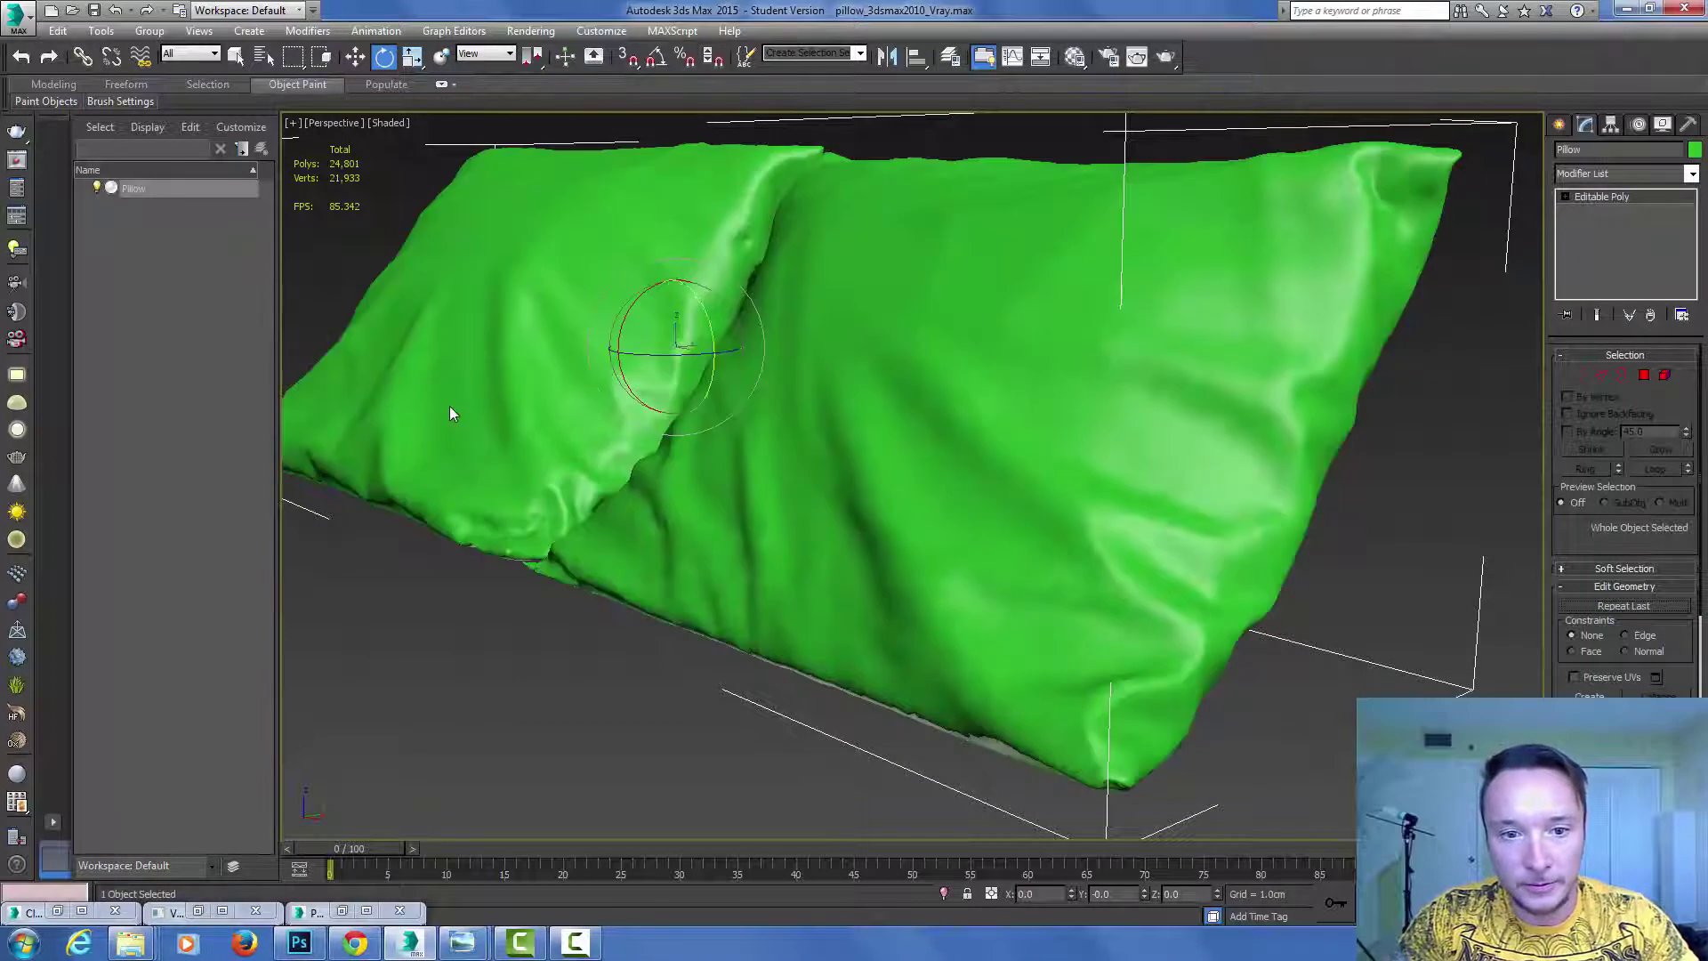
pyautogui.moveTo(450, 414); pyautogui.dragTo(450, 414)
pyautogui.keyDown('alt'); pyautogui.moveTo(449, 414); pyautogui.dragTo(450, 414, button='middle'); pyautogui.keyUp('alt')
pyautogui.hotkey('alt', 'm')
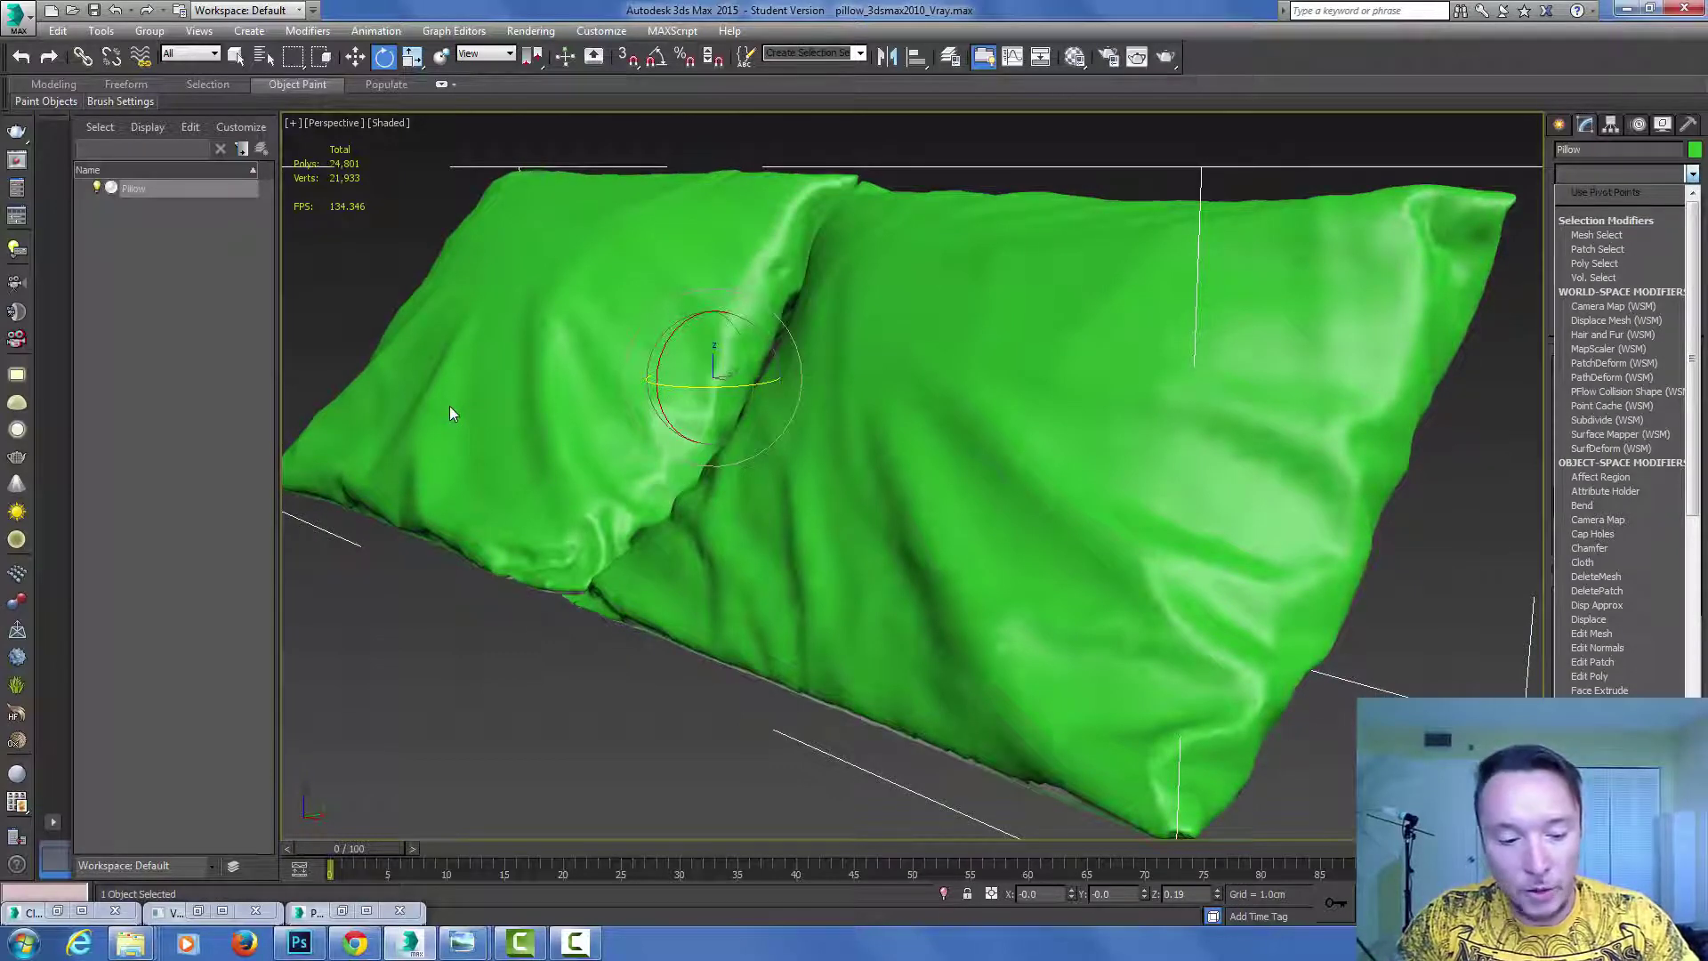
pyautogui.press('t')
pyautogui.press('t')
pyautogui.press('t')
pyautogui.press('t')
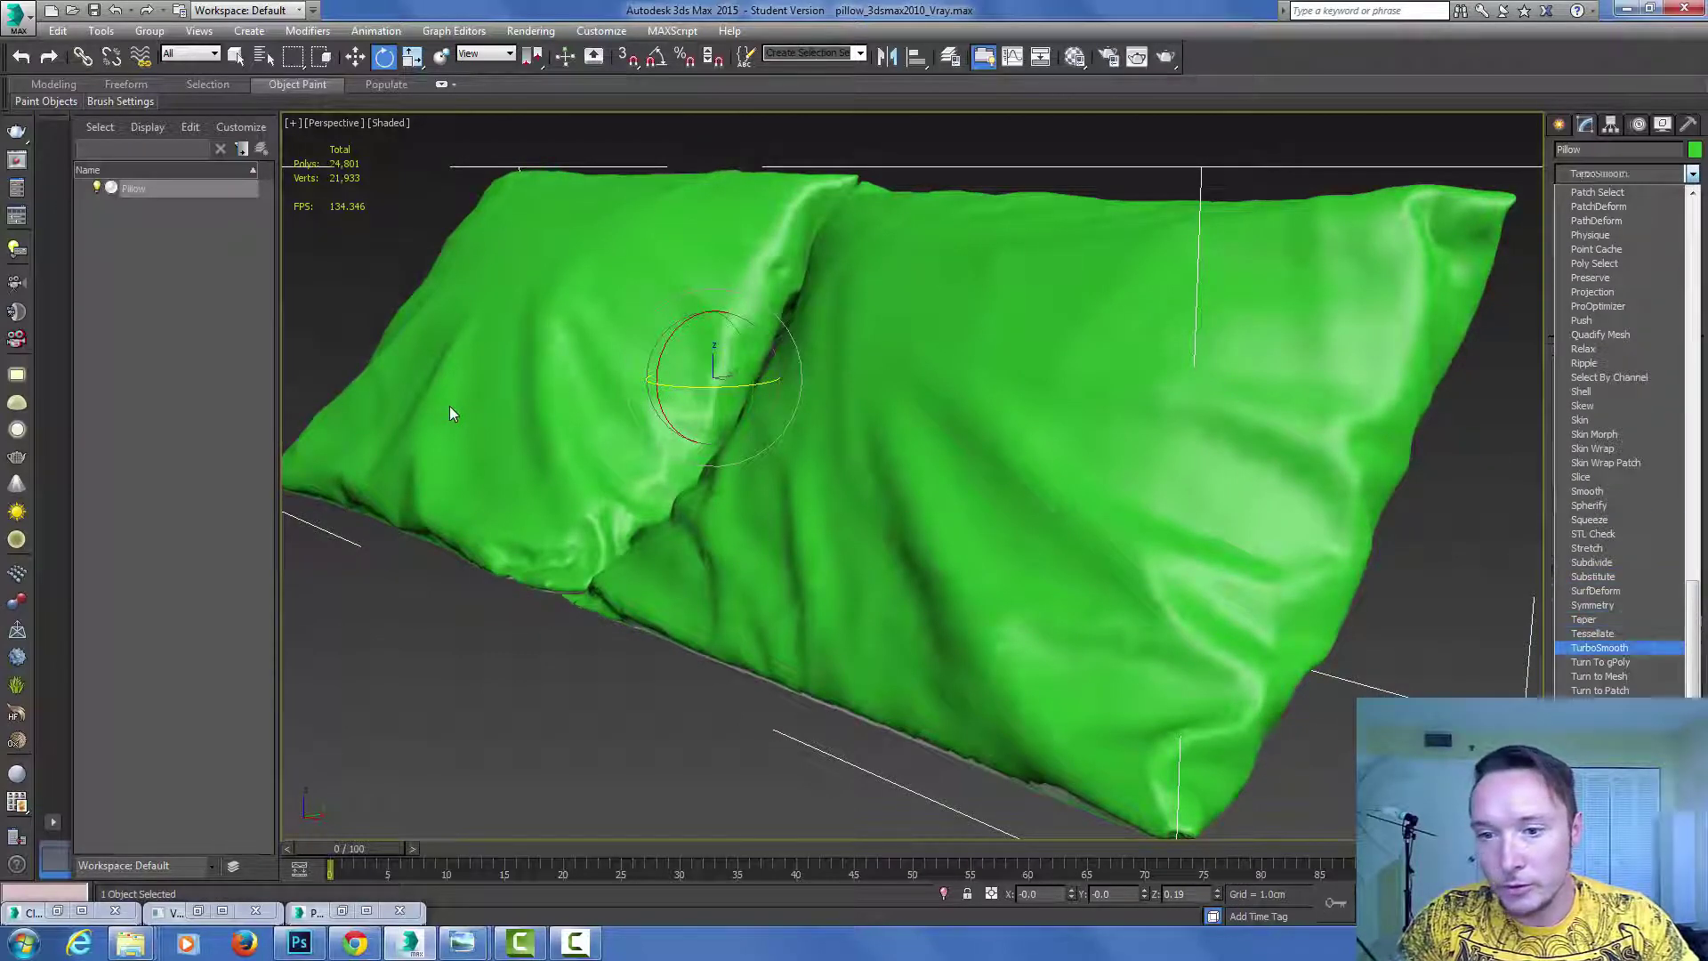
pyautogui.press('Return')
# Step: Inspect the smoothed pillow mesh with and without edged faces, render it, and put the render window away
pyautogui.press('F4')
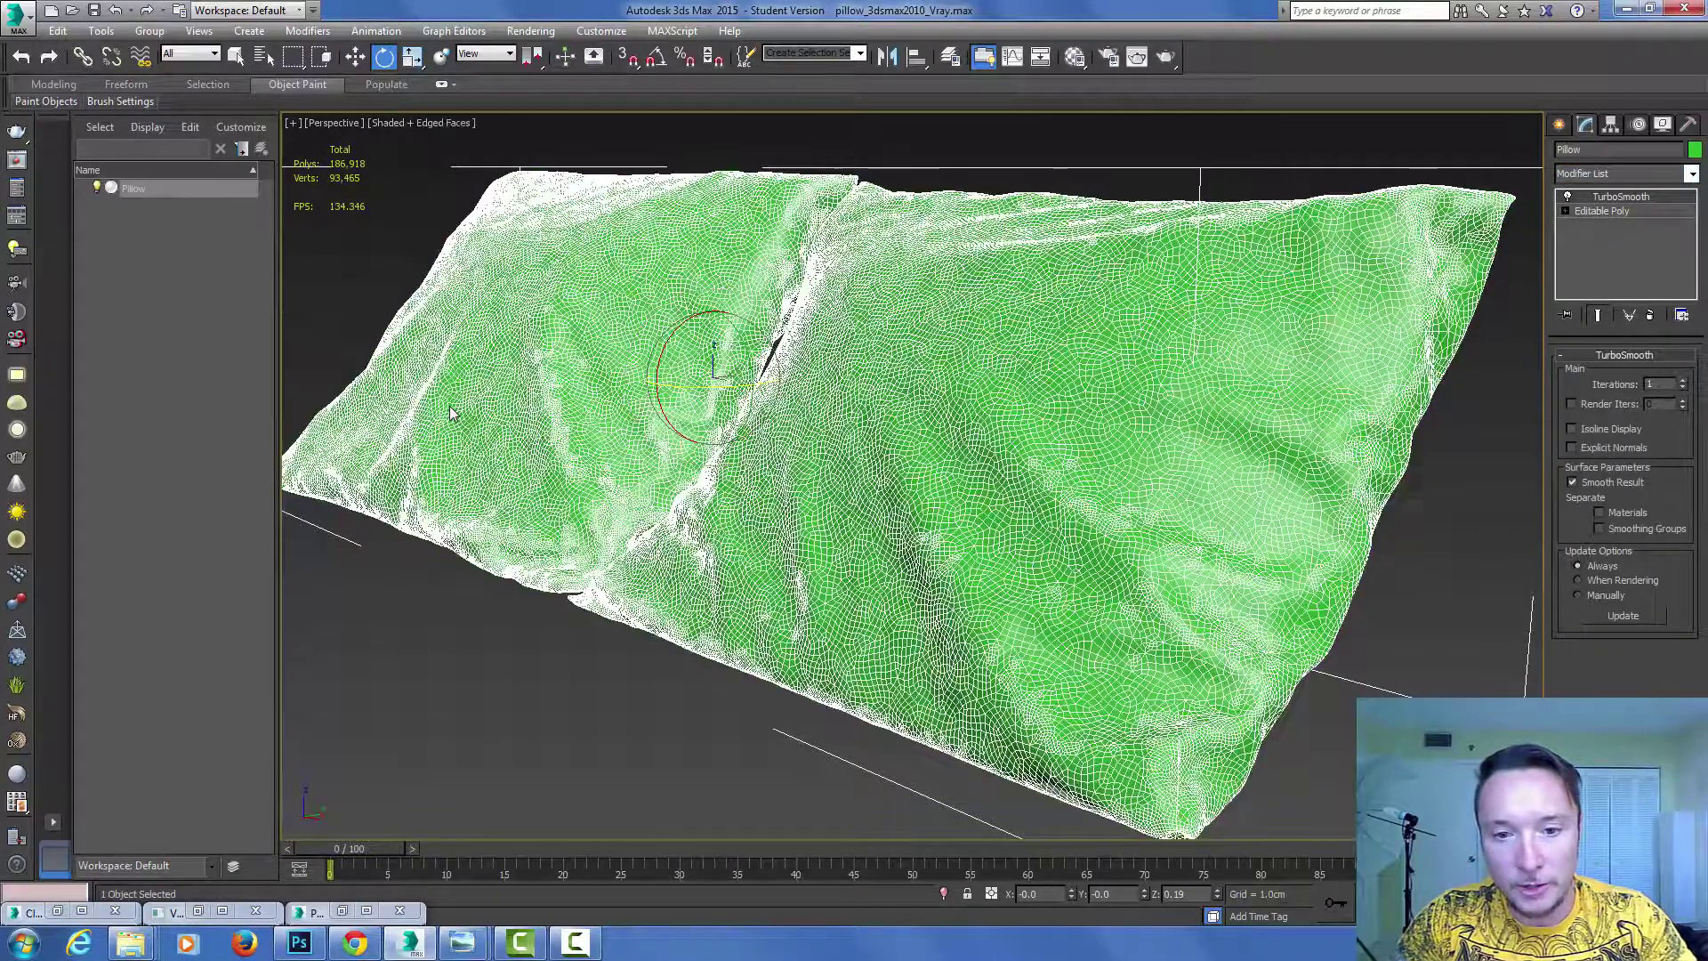
pyautogui.press('F4')
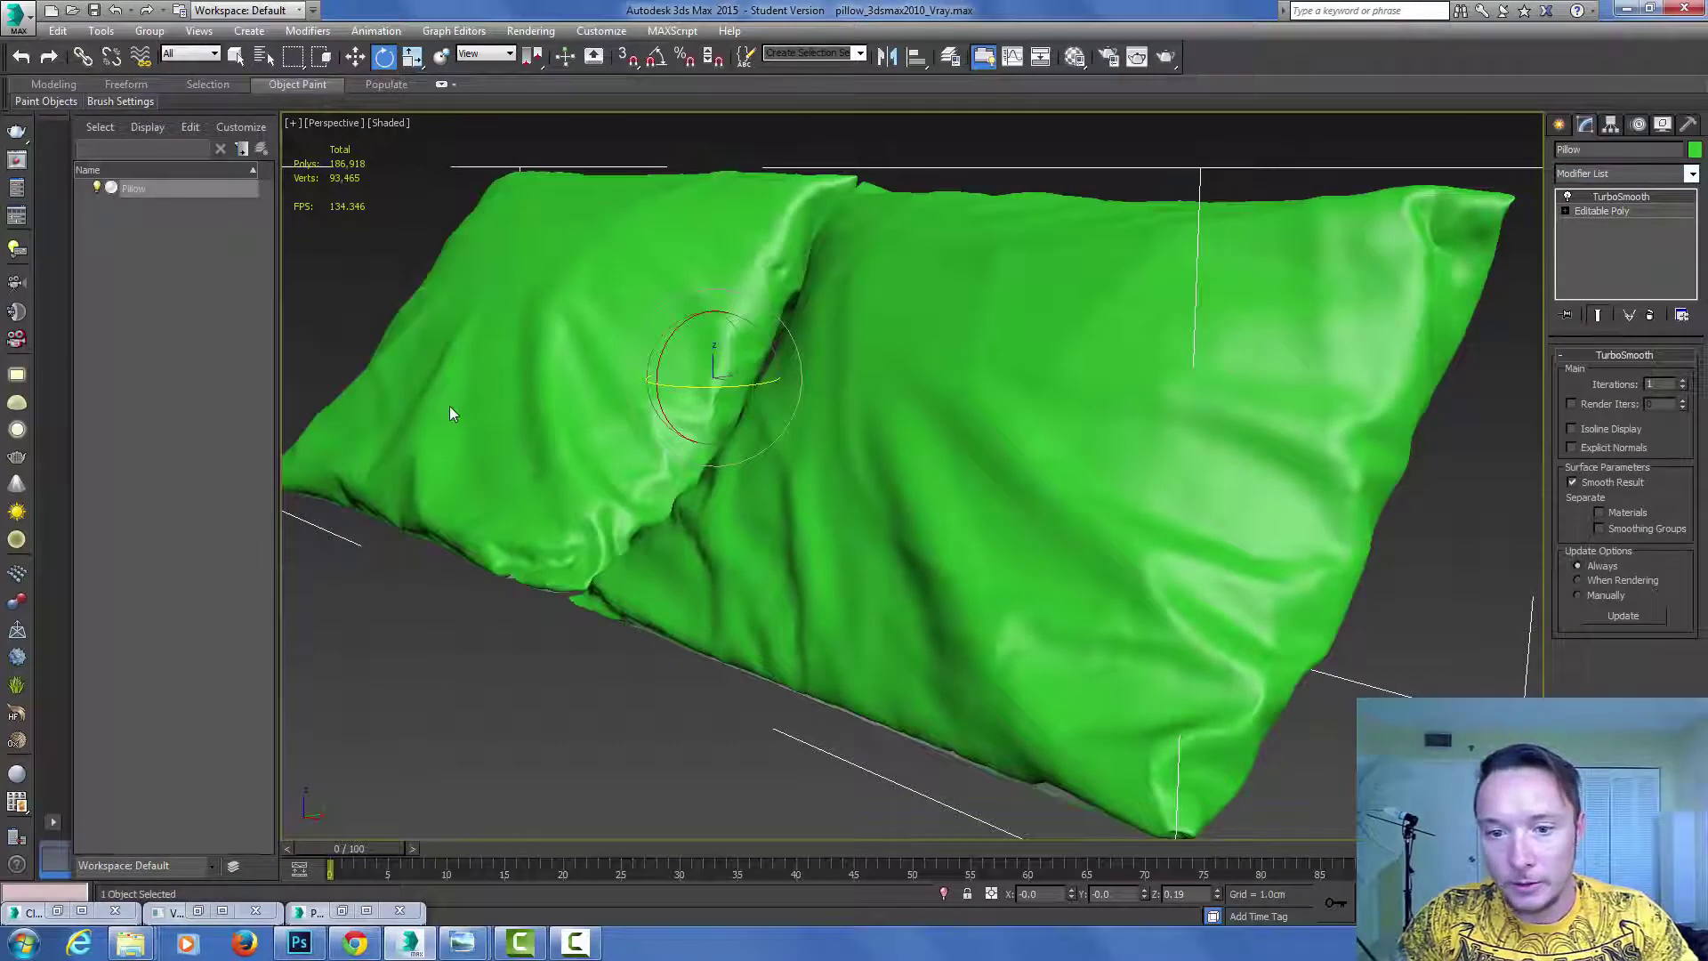
pyautogui.moveTo(449, 413); pyautogui.dragTo(449, 414)
pyautogui.moveTo(449, 413); pyautogui.dragTo(449, 414, button='middle')
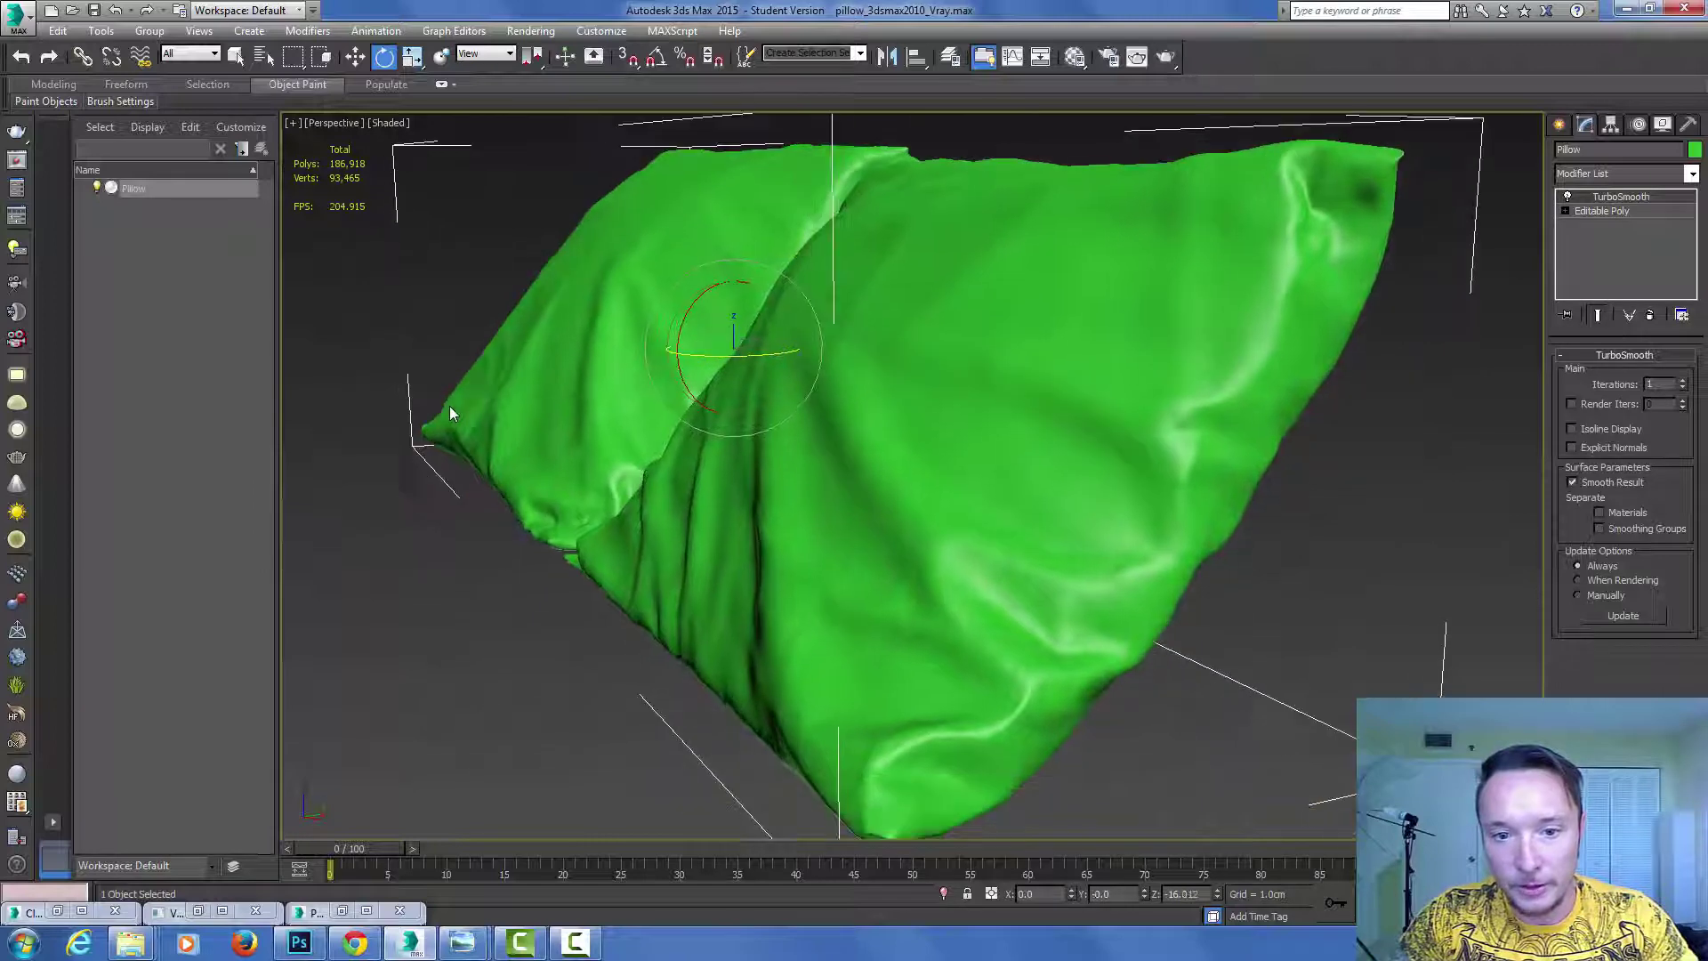
pyautogui.moveTo(450, 413); pyautogui.dragTo(450, 414)
pyautogui.hotkey('shift', 'q')
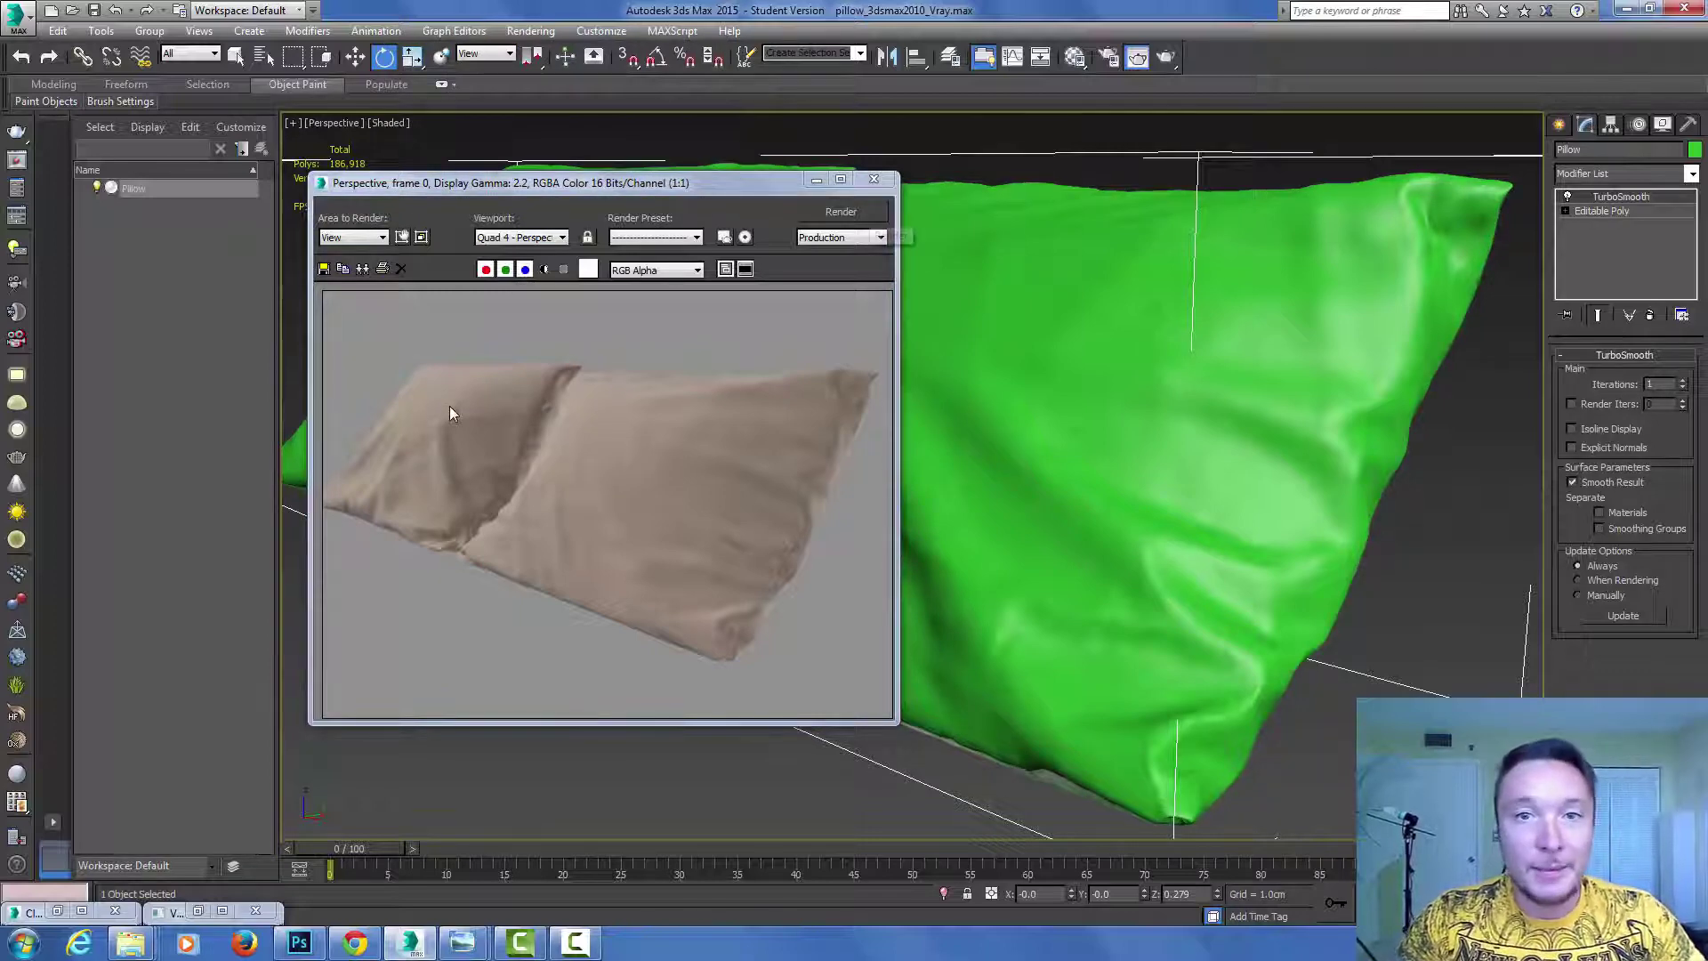
pyautogui.hotkey('alt', 'F4')
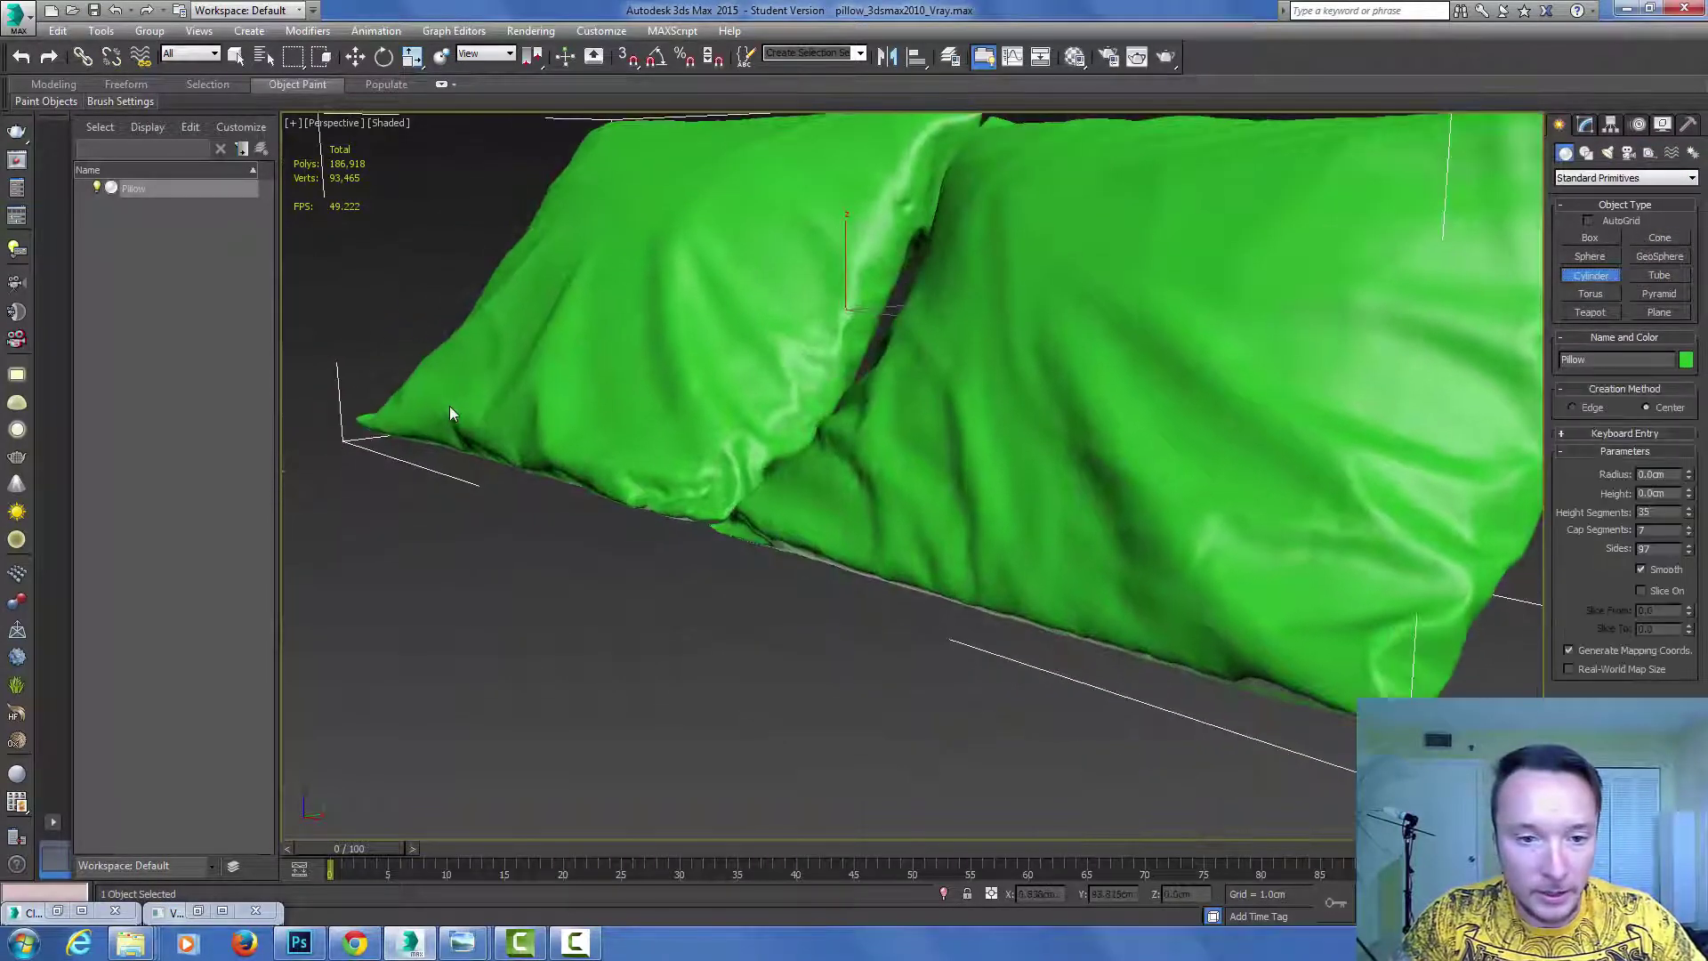
# Step: Create a standard cylinder beside the pillows with a radius of about 13.3 cm and a height of about 36.1 cm
pyautogui.scroll(-7, 450, 413)
pyautogui.moveTo(941, 441); pyautogui.dragTo(981, 476, button='middle')
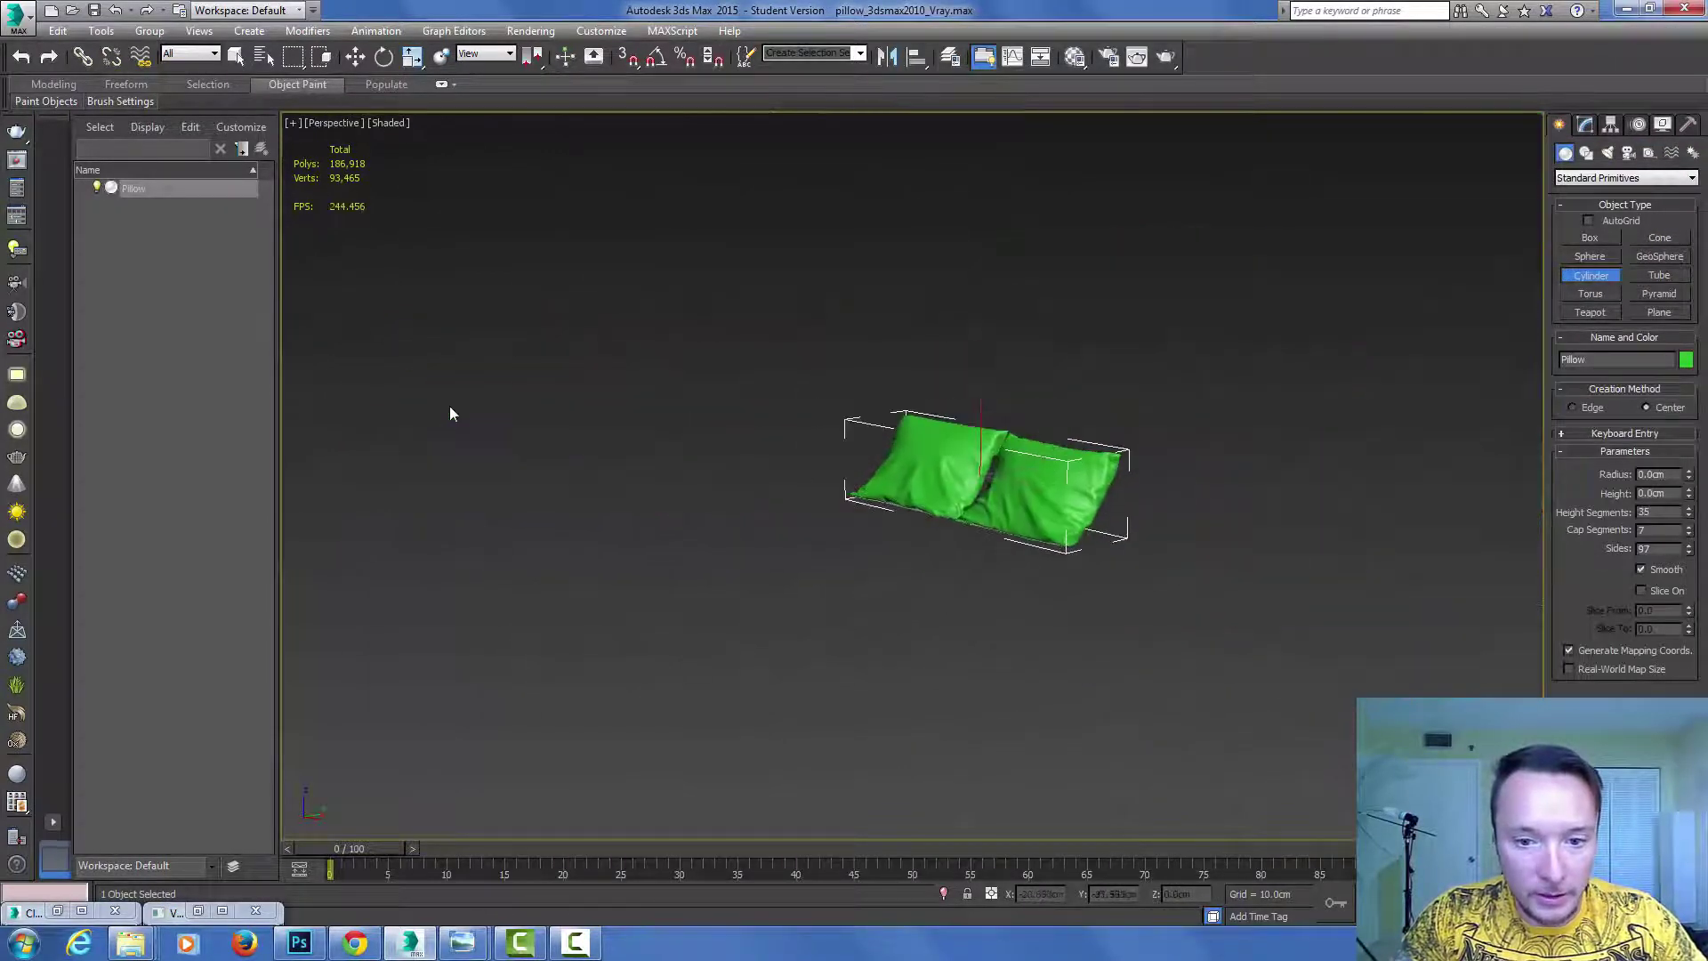
pyautogui.moveTo(759, 549)
pyautogui.mouseDown()
pyautogui.moveTo(915, 549)
pyautogui.moveTo(798, 549)
pyautogui.mouseUp()
pyautogui.click(793, 441)
pyautogui.scroll(3, 793, 441)
pyautogui.scroll(2, 450, 413)
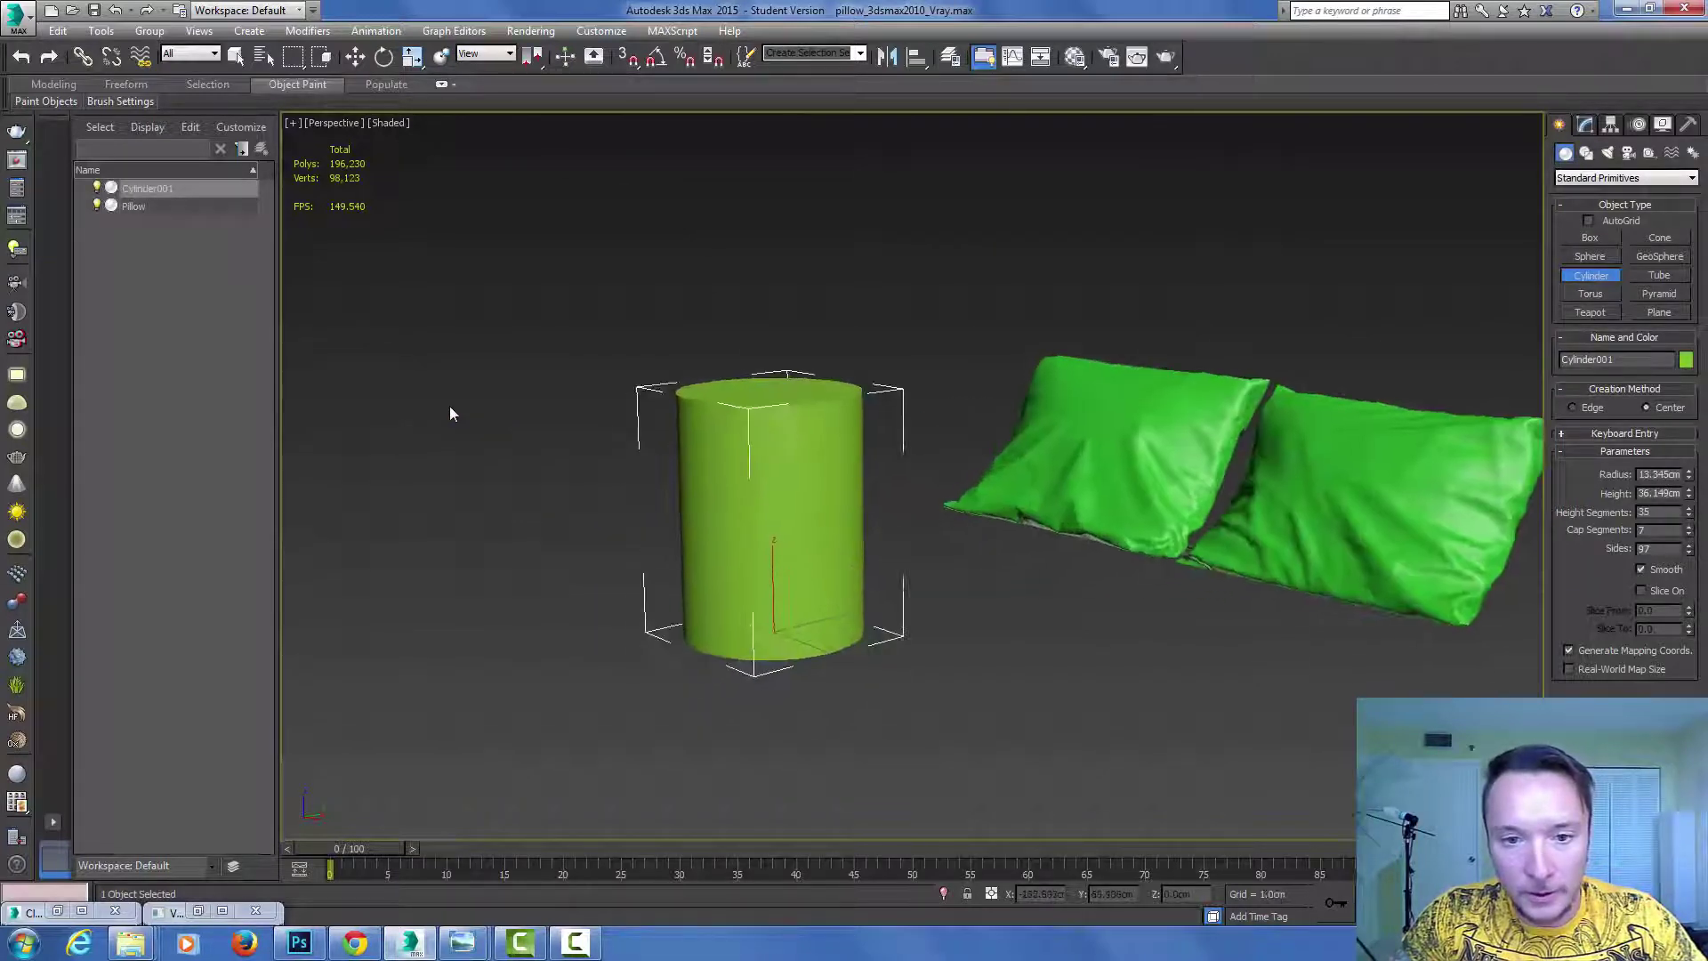
# Step: Set the cylinder to 61 height segments and 5 cap segments, with edged faces shown to judge the mesh density
pyautogui.press('e')
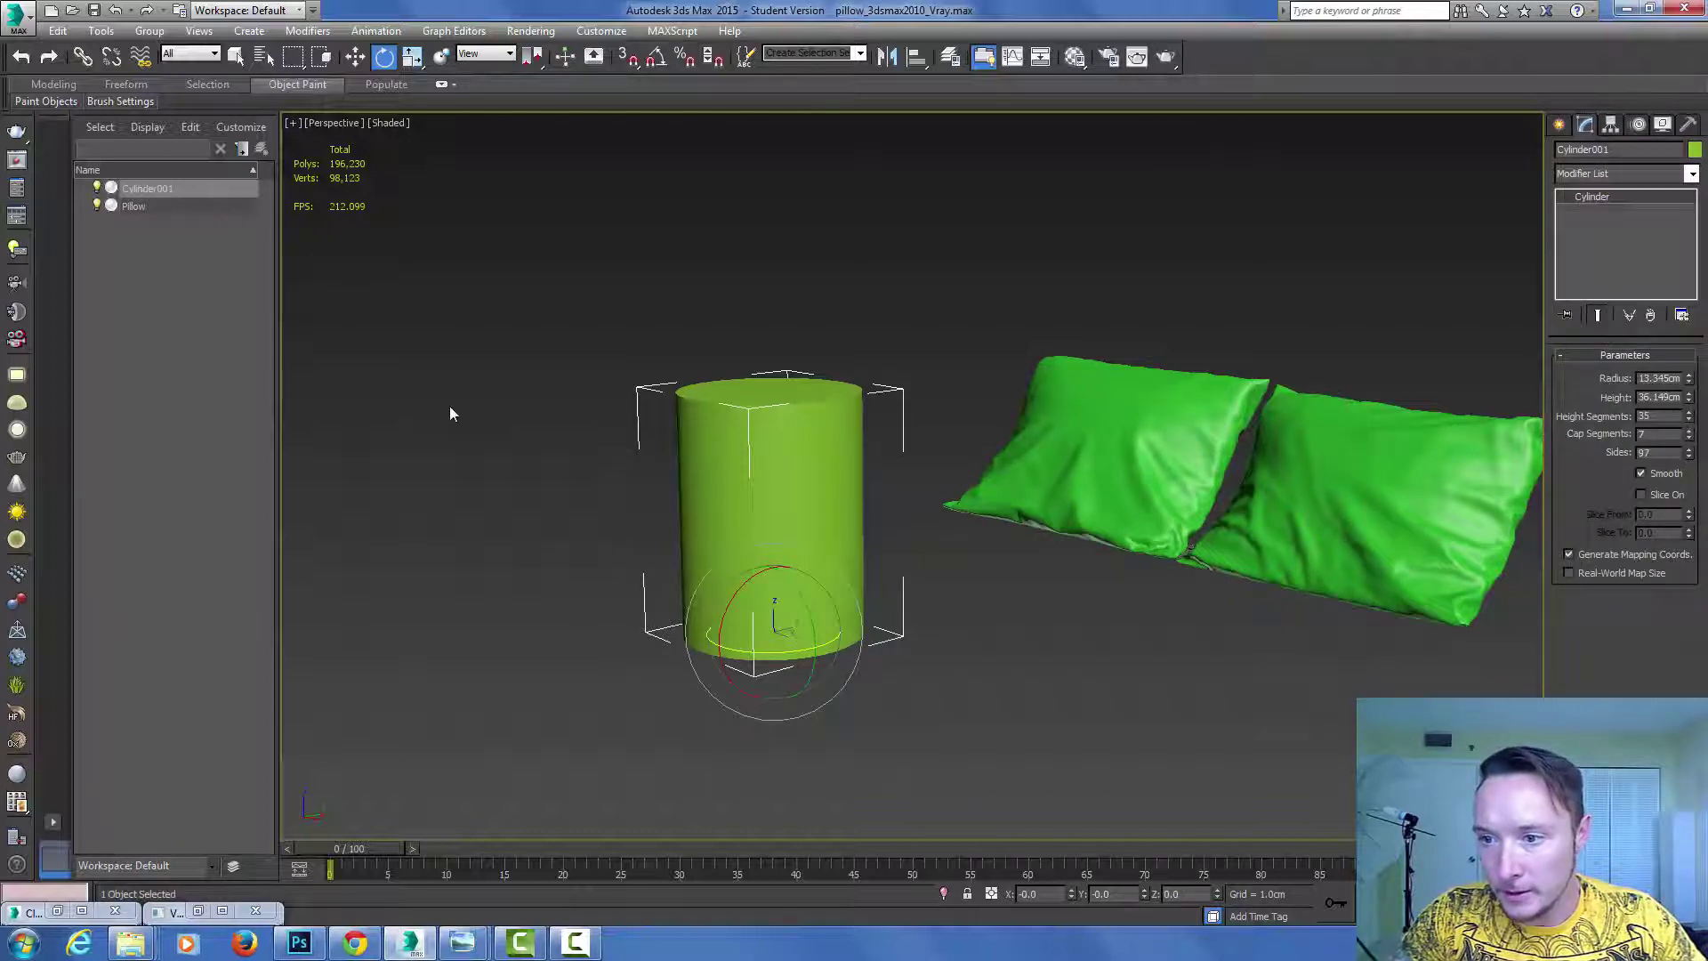
pyautogui.click(1687, 412)
pyautogui.press('F4')
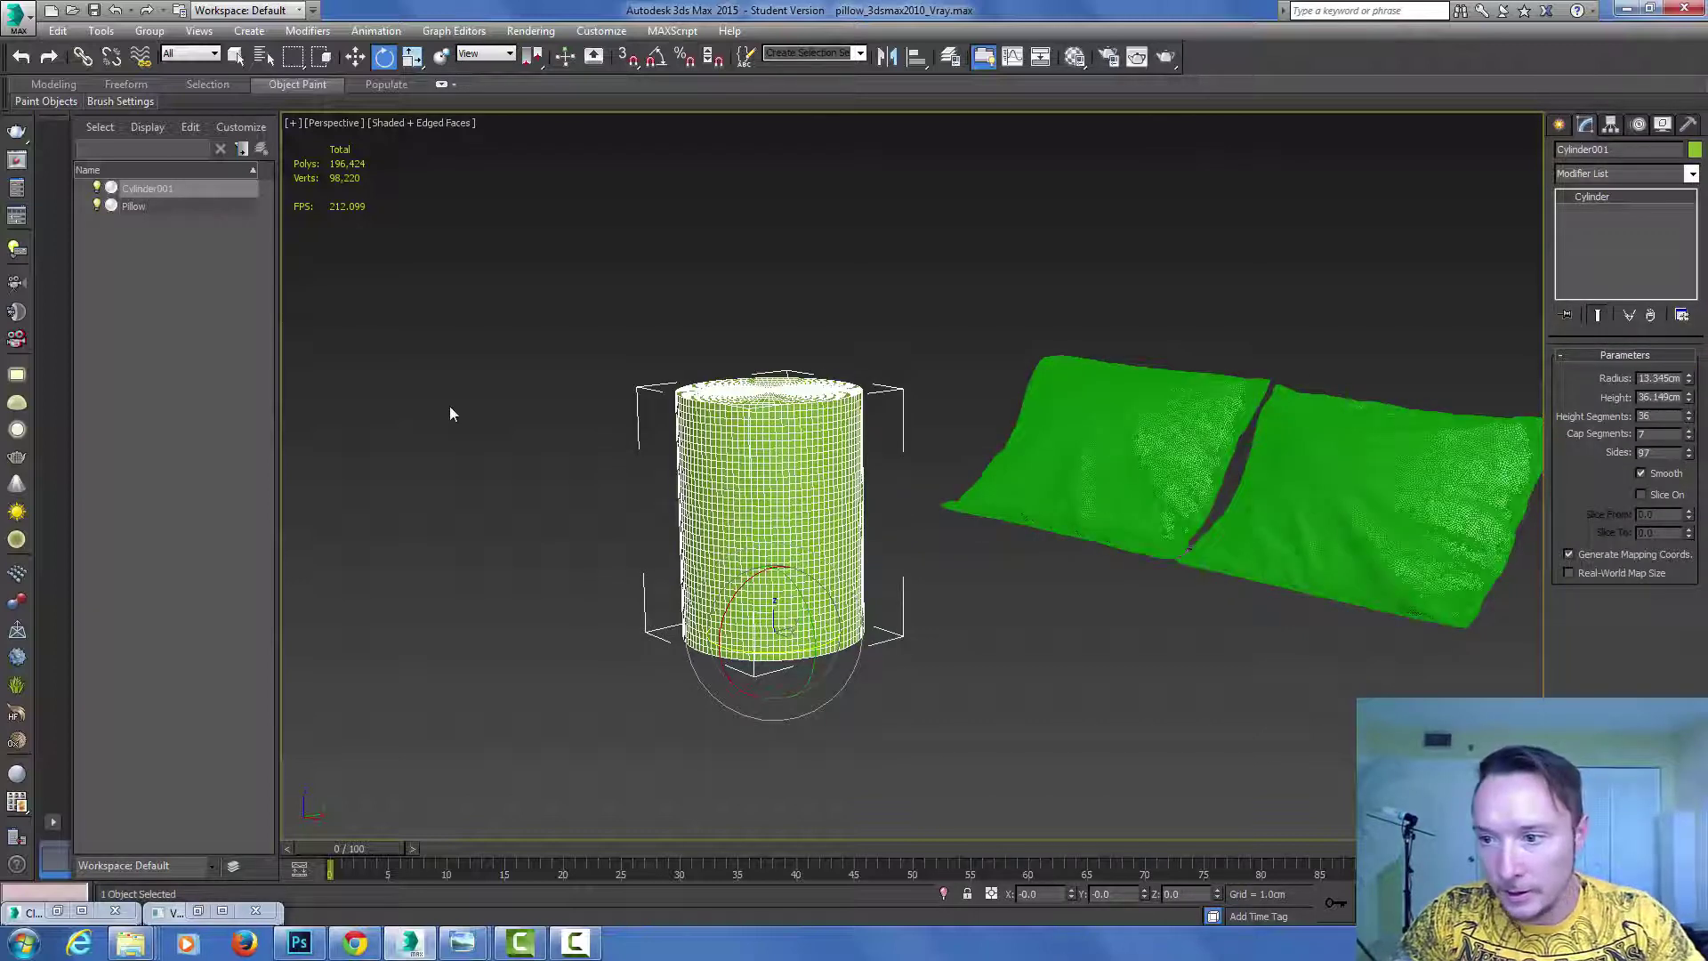
pyautogui.moveTo(1687, 433); pyautogui.dragTo(1688, 446)
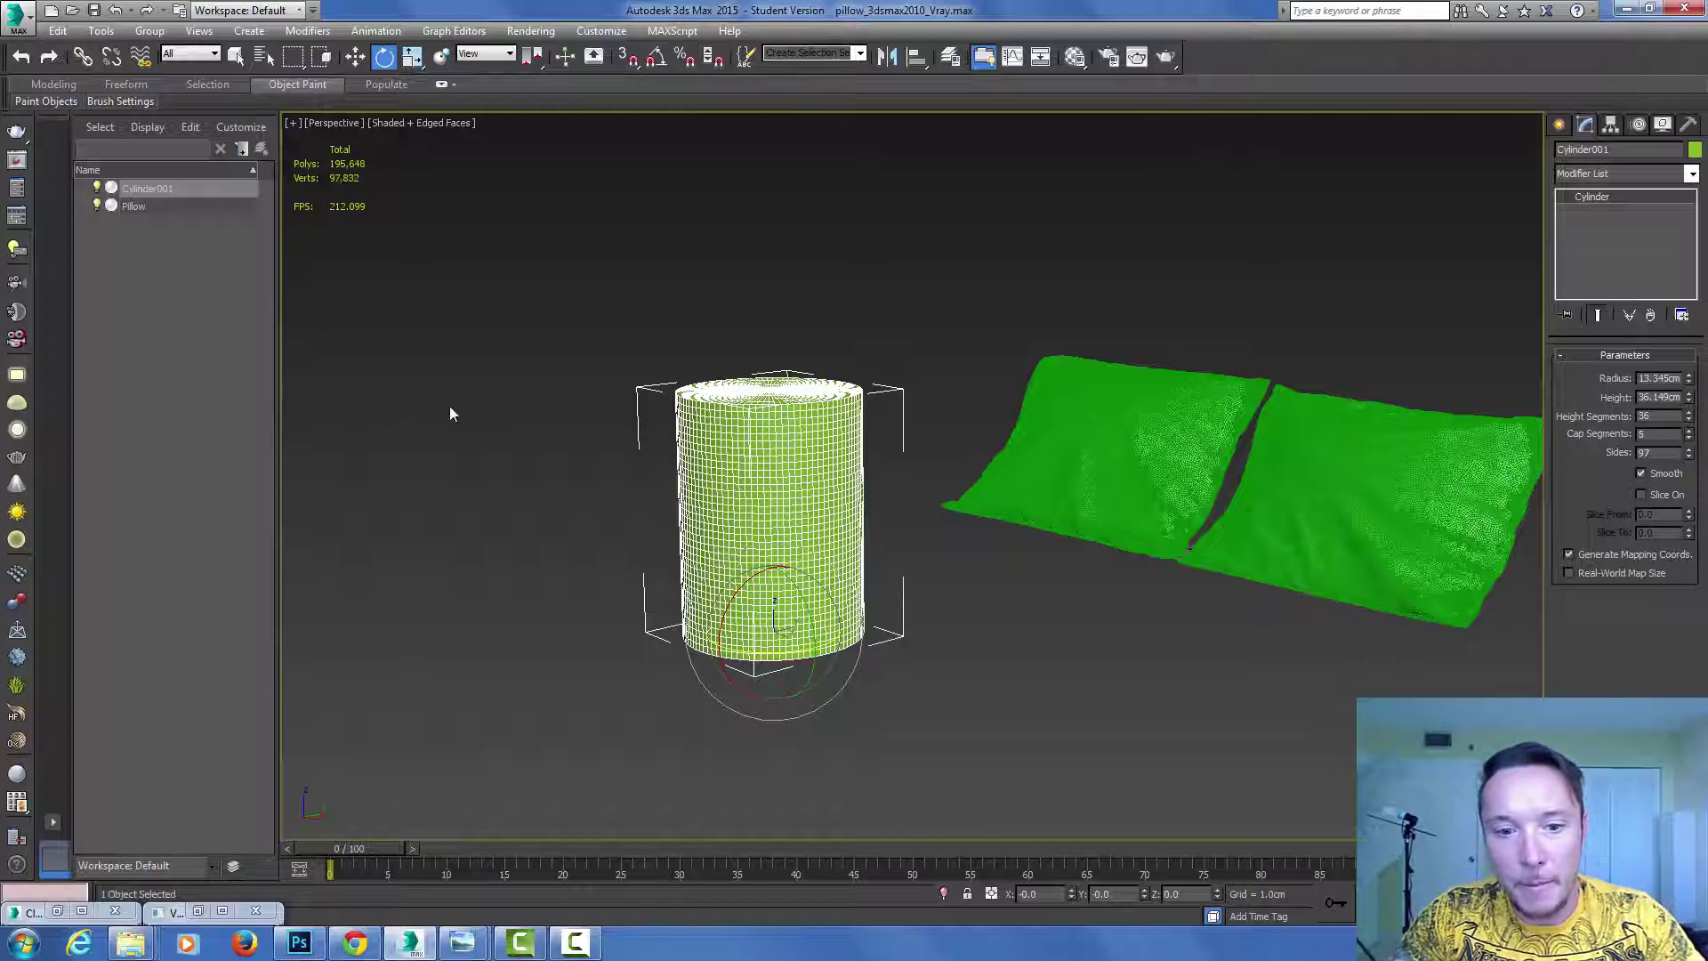
pyautogui.keyDown('alt'); pyautogui.moveTo(450, 413); pyautogui.dragTo(396, 382, button='middle'); pyautogui.keyUp('alt')
pyautogui.moveTo(396, 383); pyautogui.dragTo(480, 367, button='middle')
pyautogui.scroll(3, 450, 413)
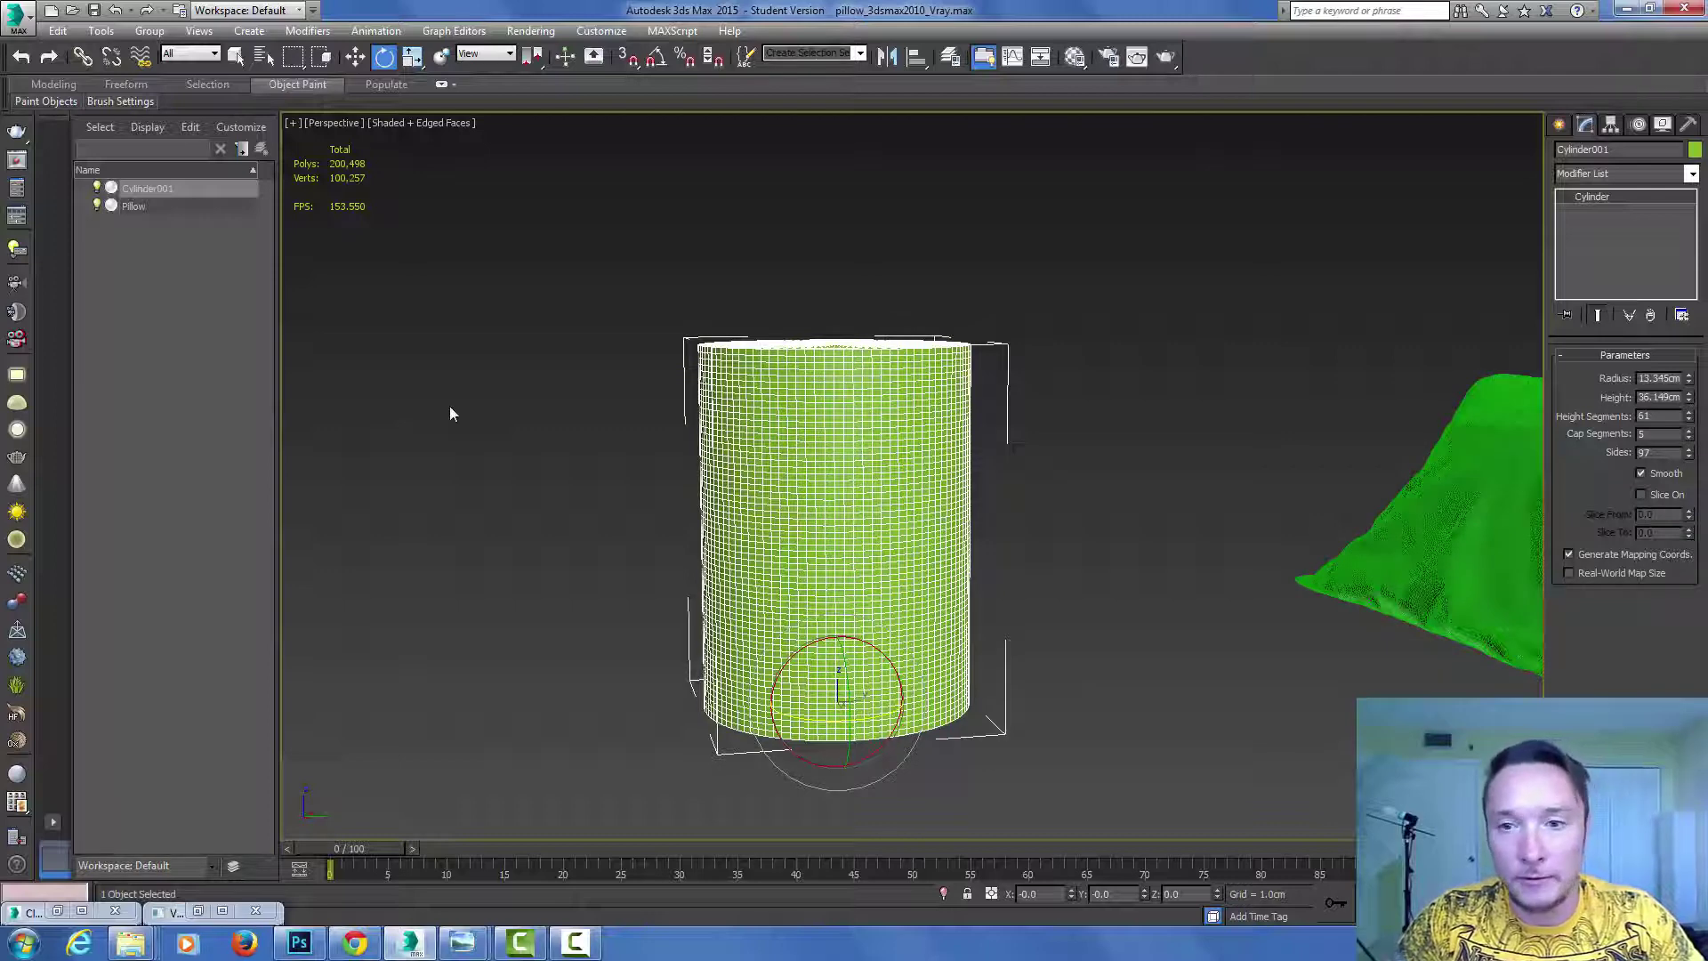
# Step: Add a Displace modifier to the cylinder and close the Render Setup window
pyautogui.press('F10')
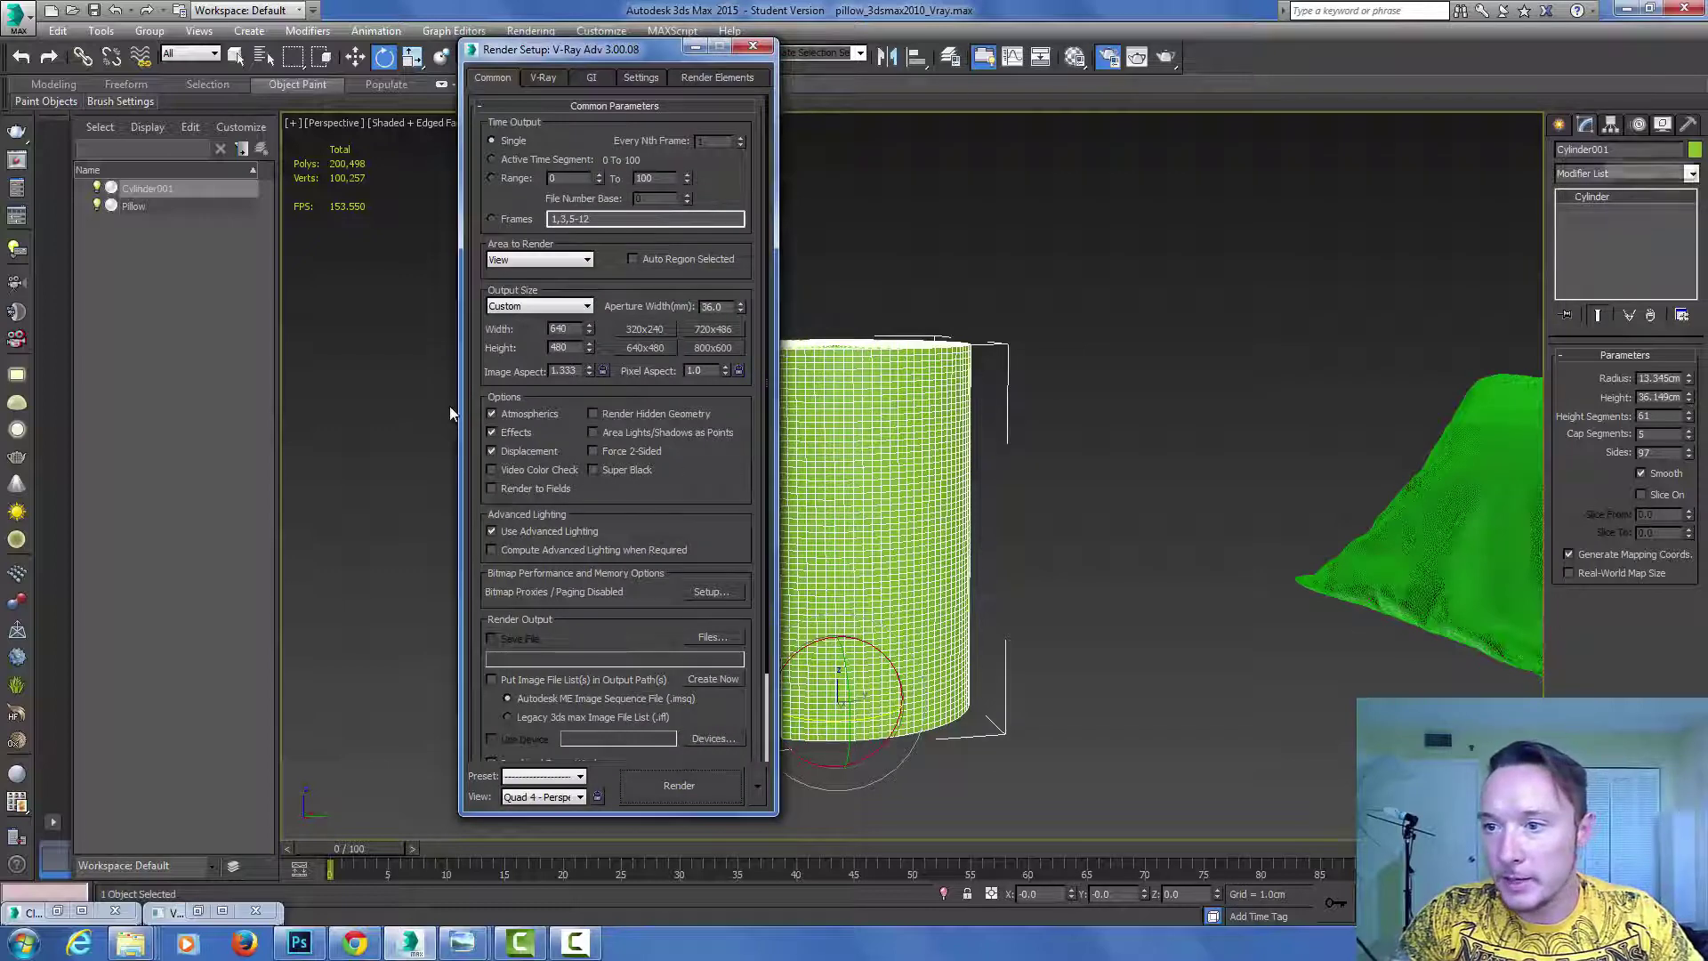
pyautogui.click(1691, 173)
pyautogui.scroll(-9, 1619, 445)
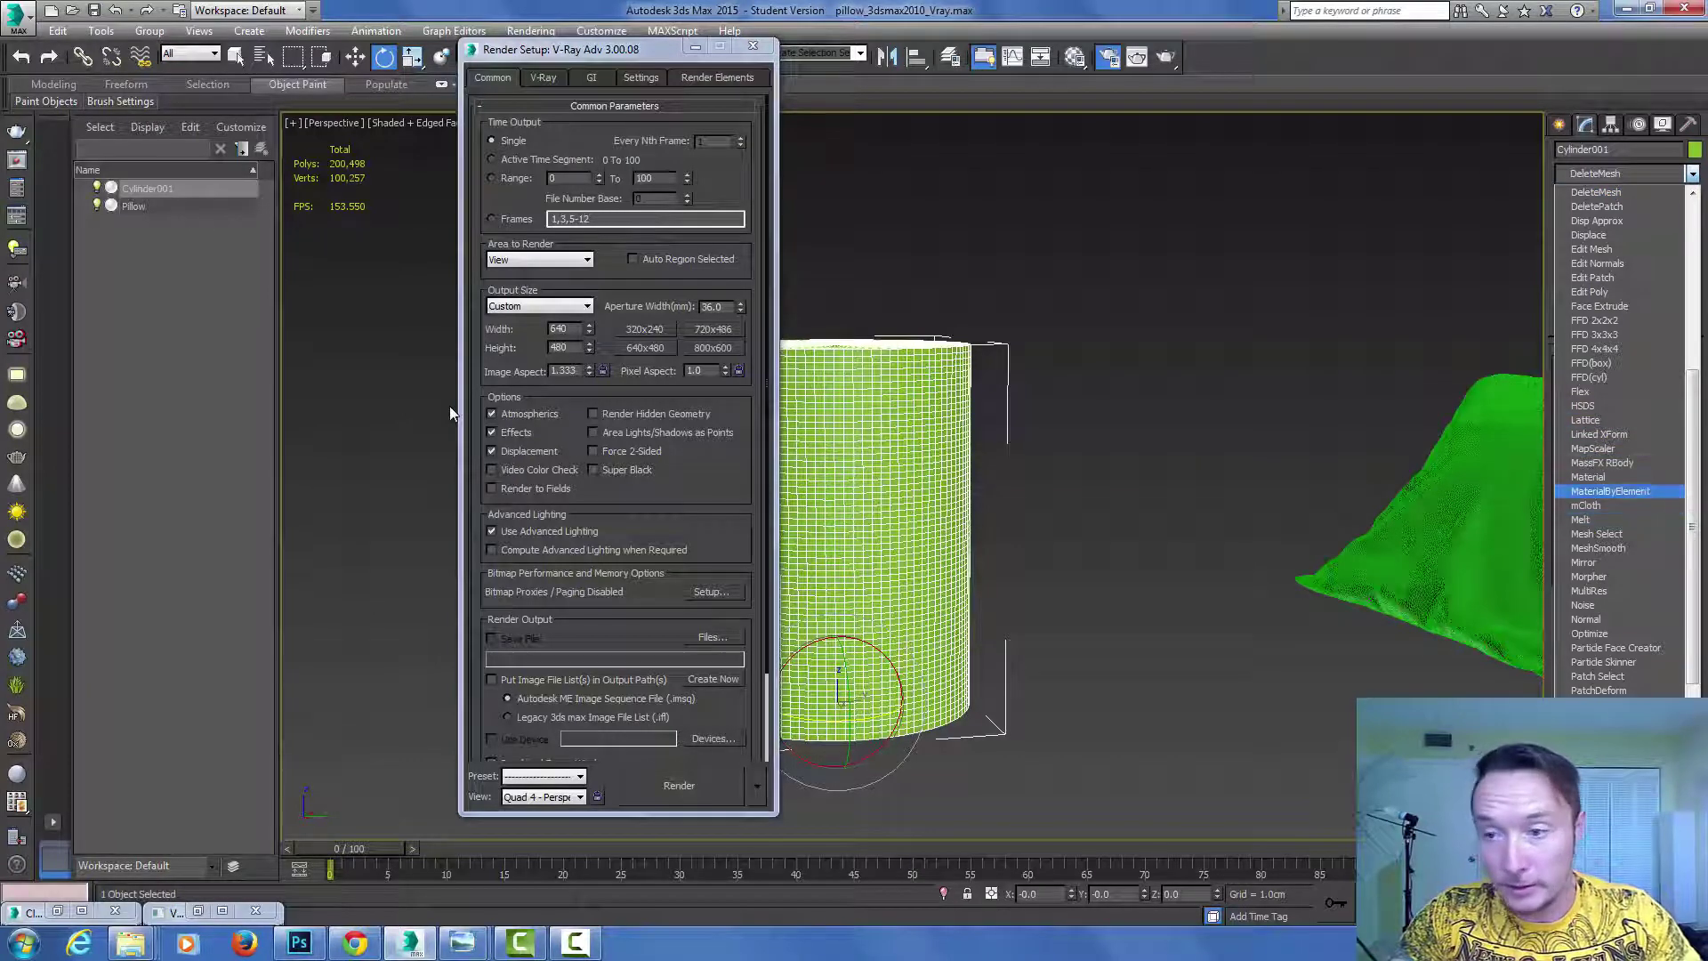
pyautogui.scroll(6, 1619, 516)
pyautogui.scroll(-6, 1619, 235)
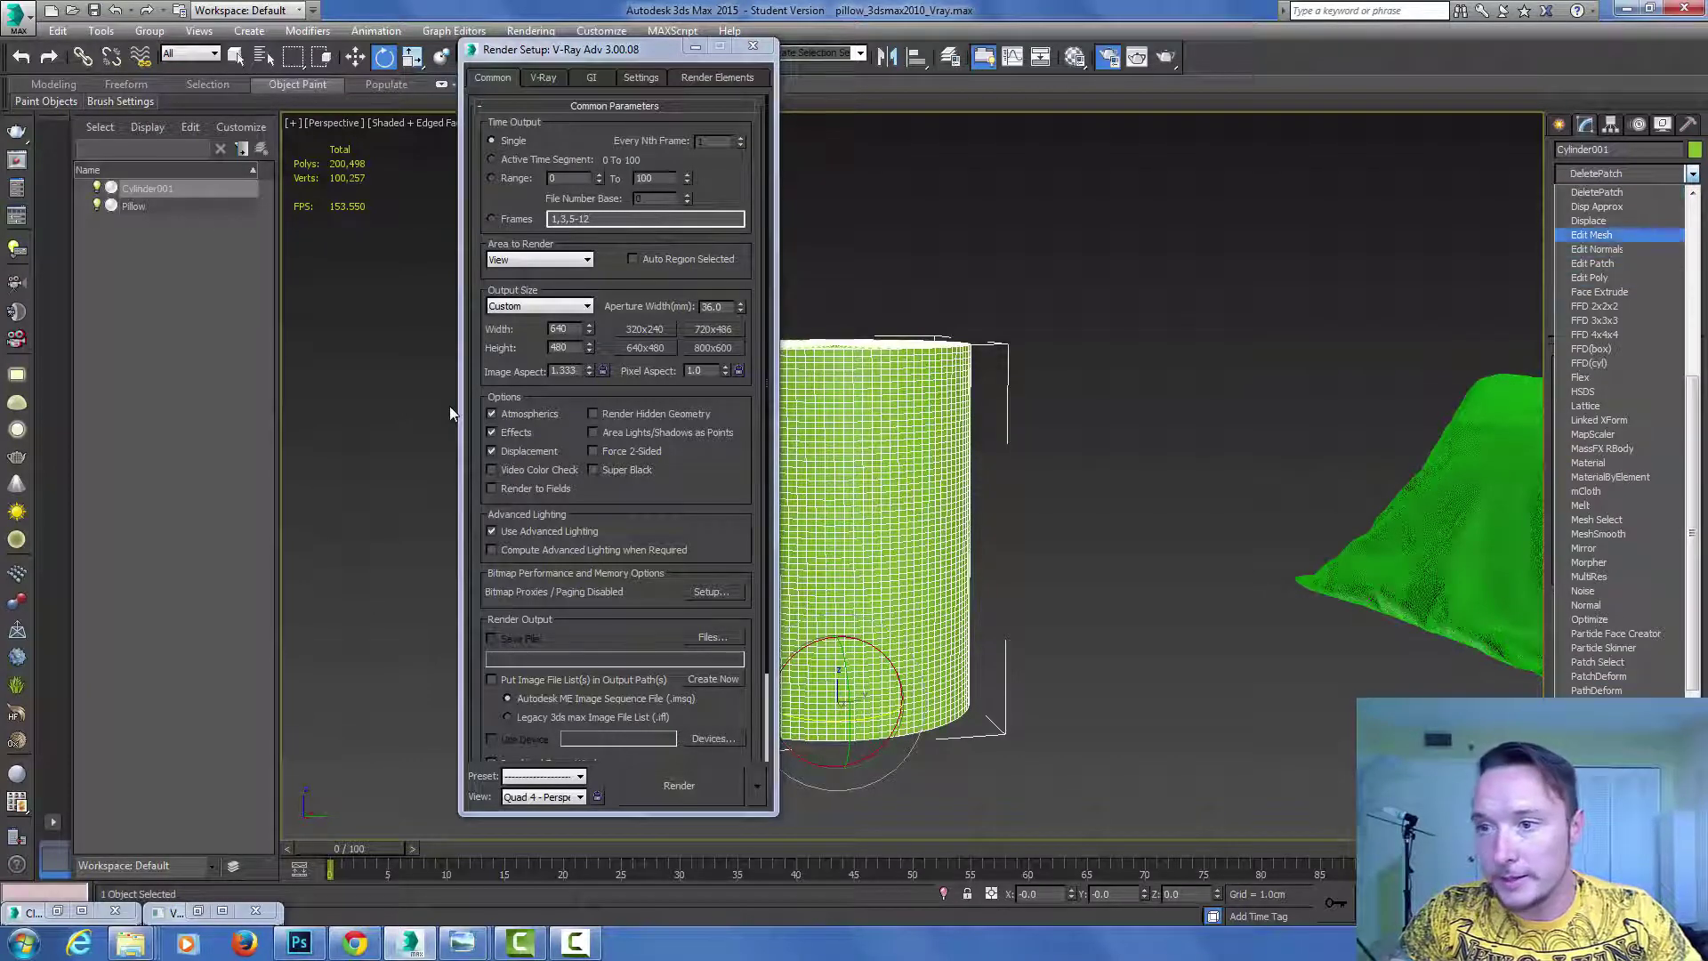
pyautogui.click(1588, 221)
pyautogui.click(752, 46)
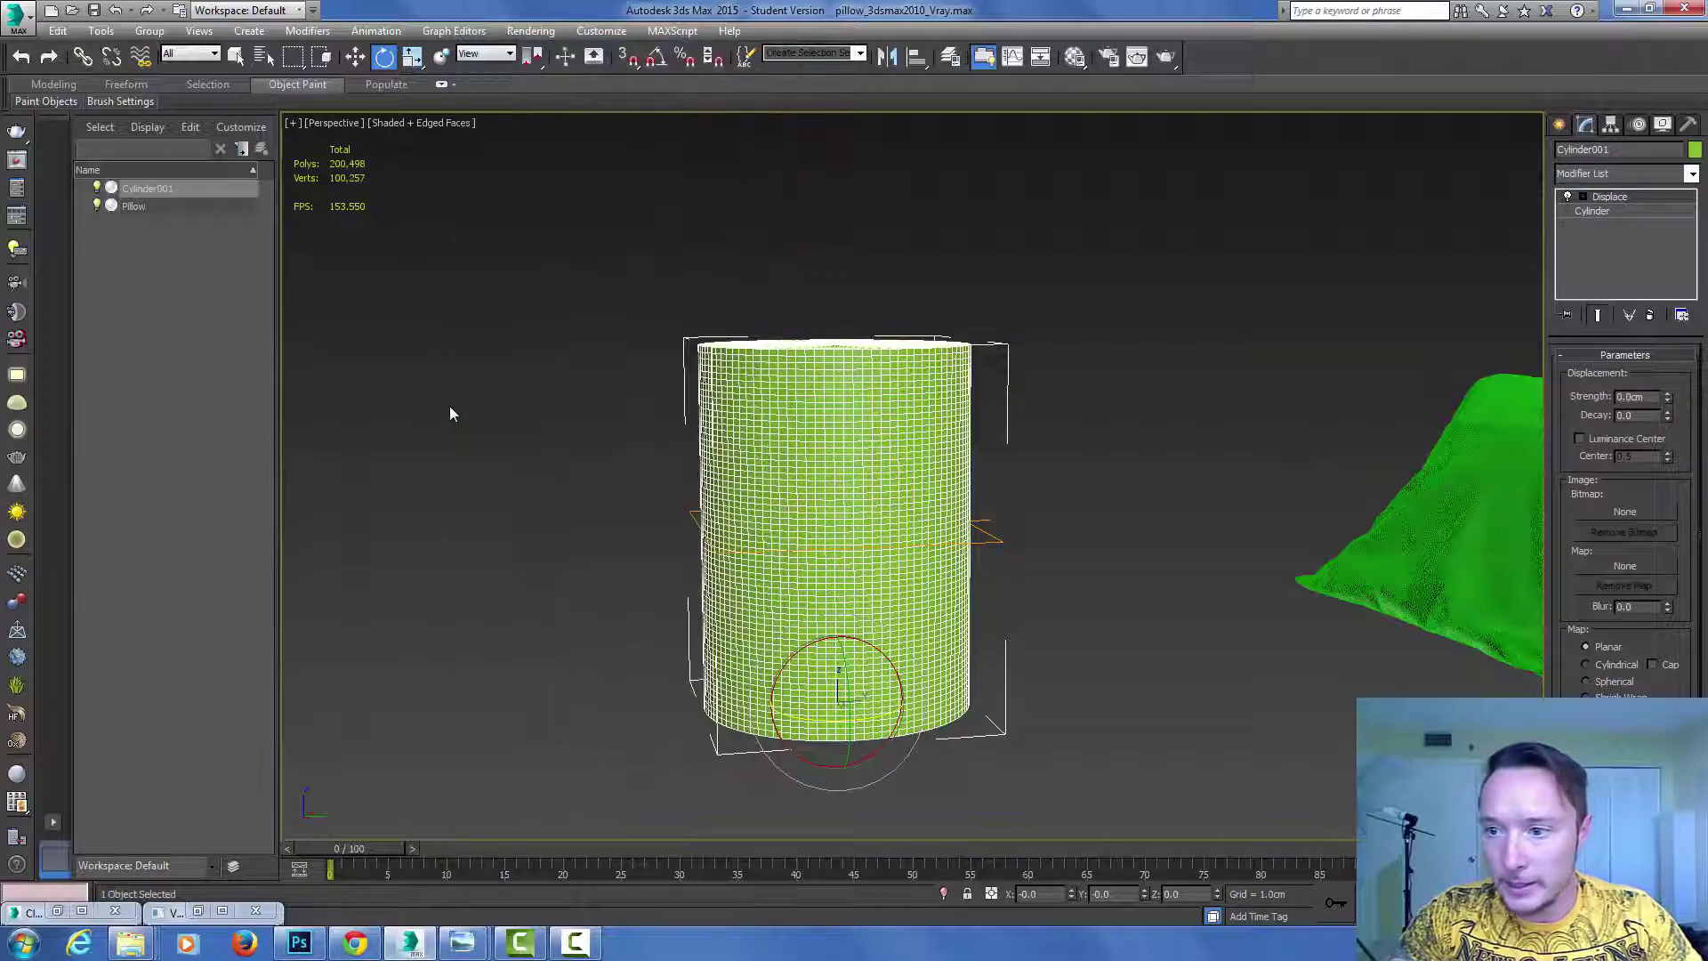
# Step: Switch the Displace mapping to Cylindrical and load tree.png from the dispalcement folder as its bitmap
pyautogui.scroll(-3, 1624, 516)
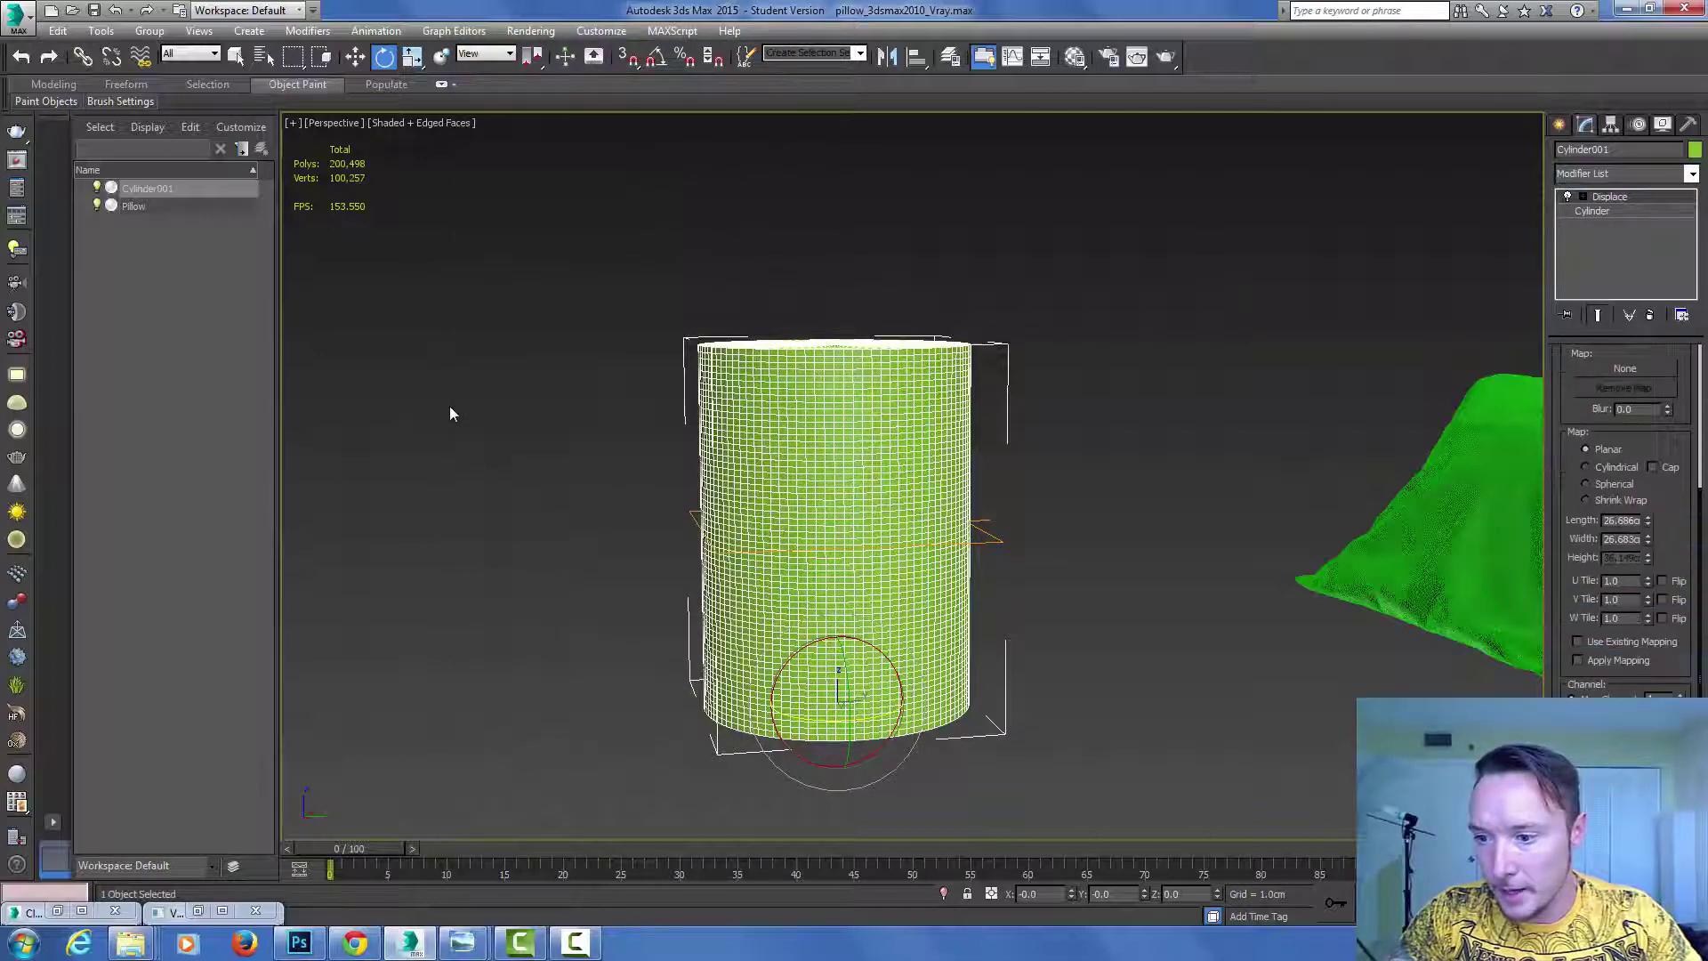
pyautogui.click(1586, 467)
pyautogui.scroll(3, 1625, 516)
pyautogui.click(1625, 505)
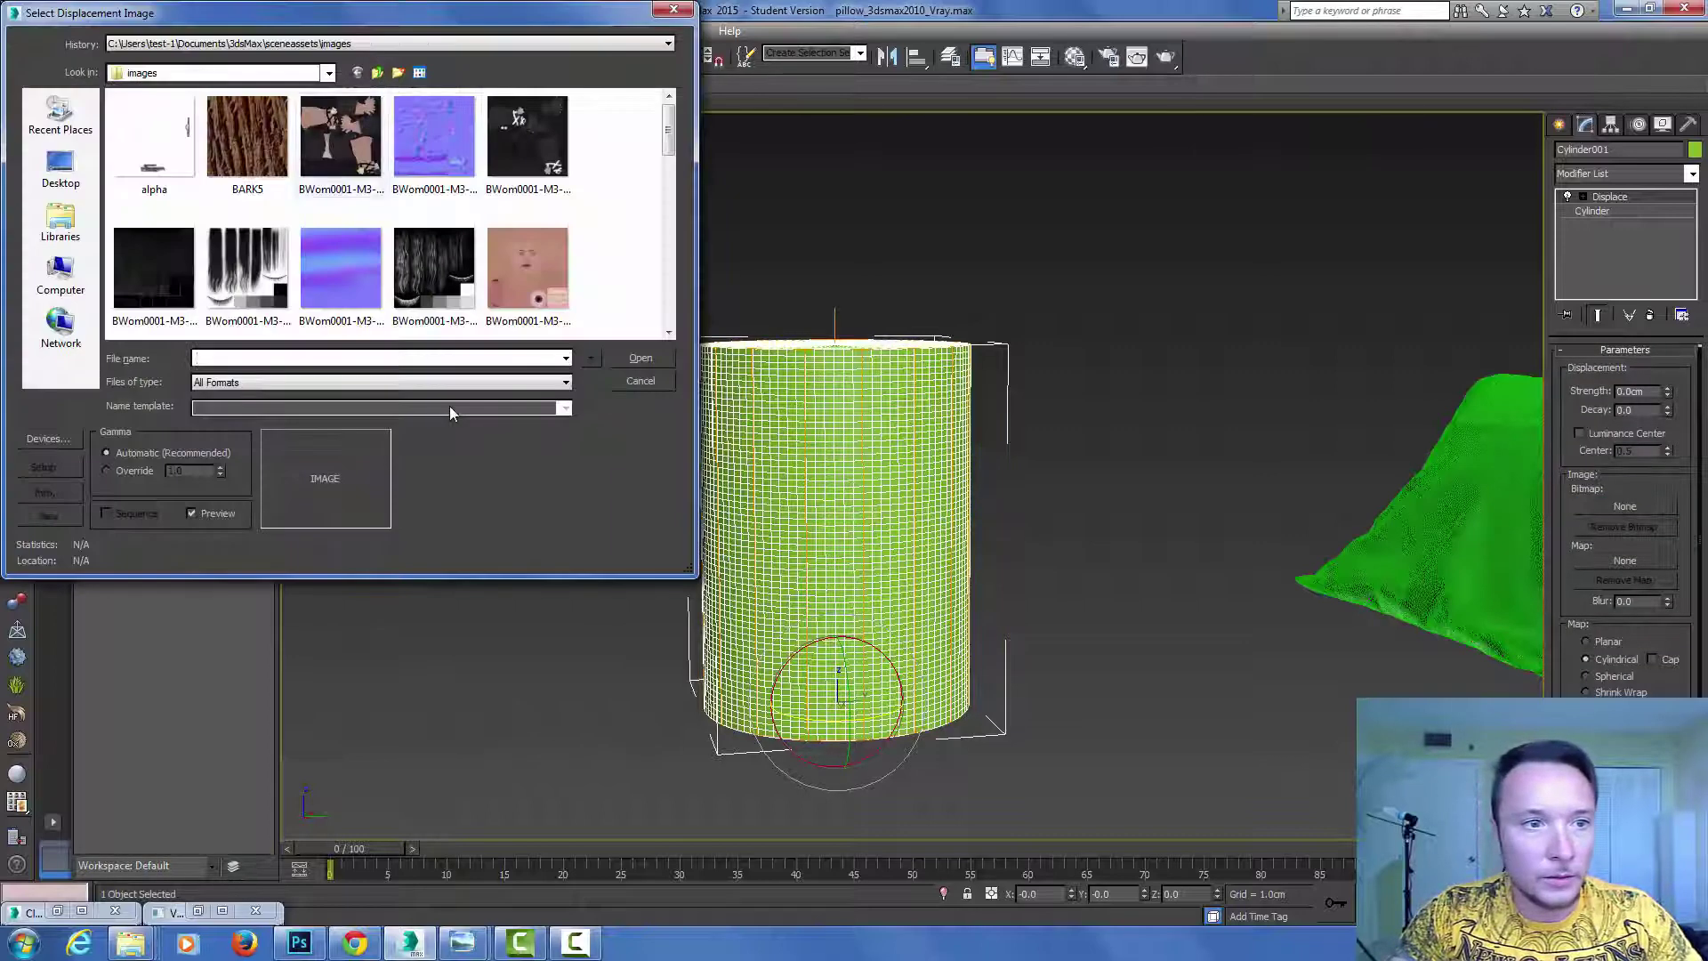
pyautogui.click(328, 73)
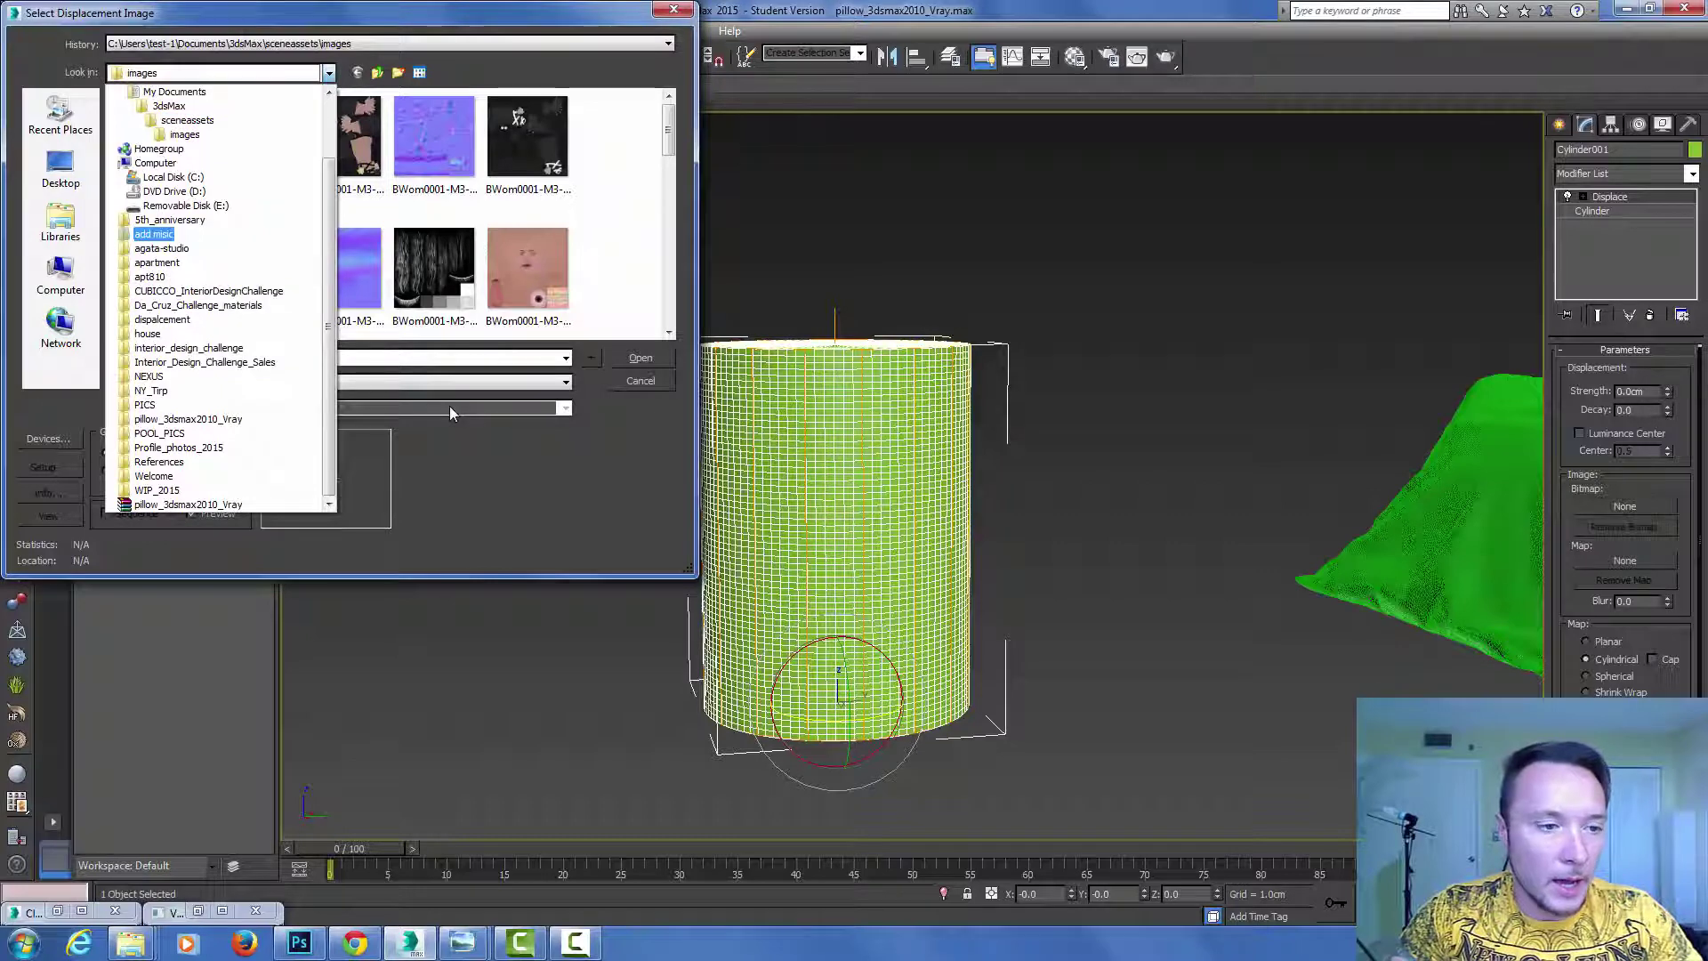
pyautogui.click(162, 319)
pyautogui.click(249, 143)
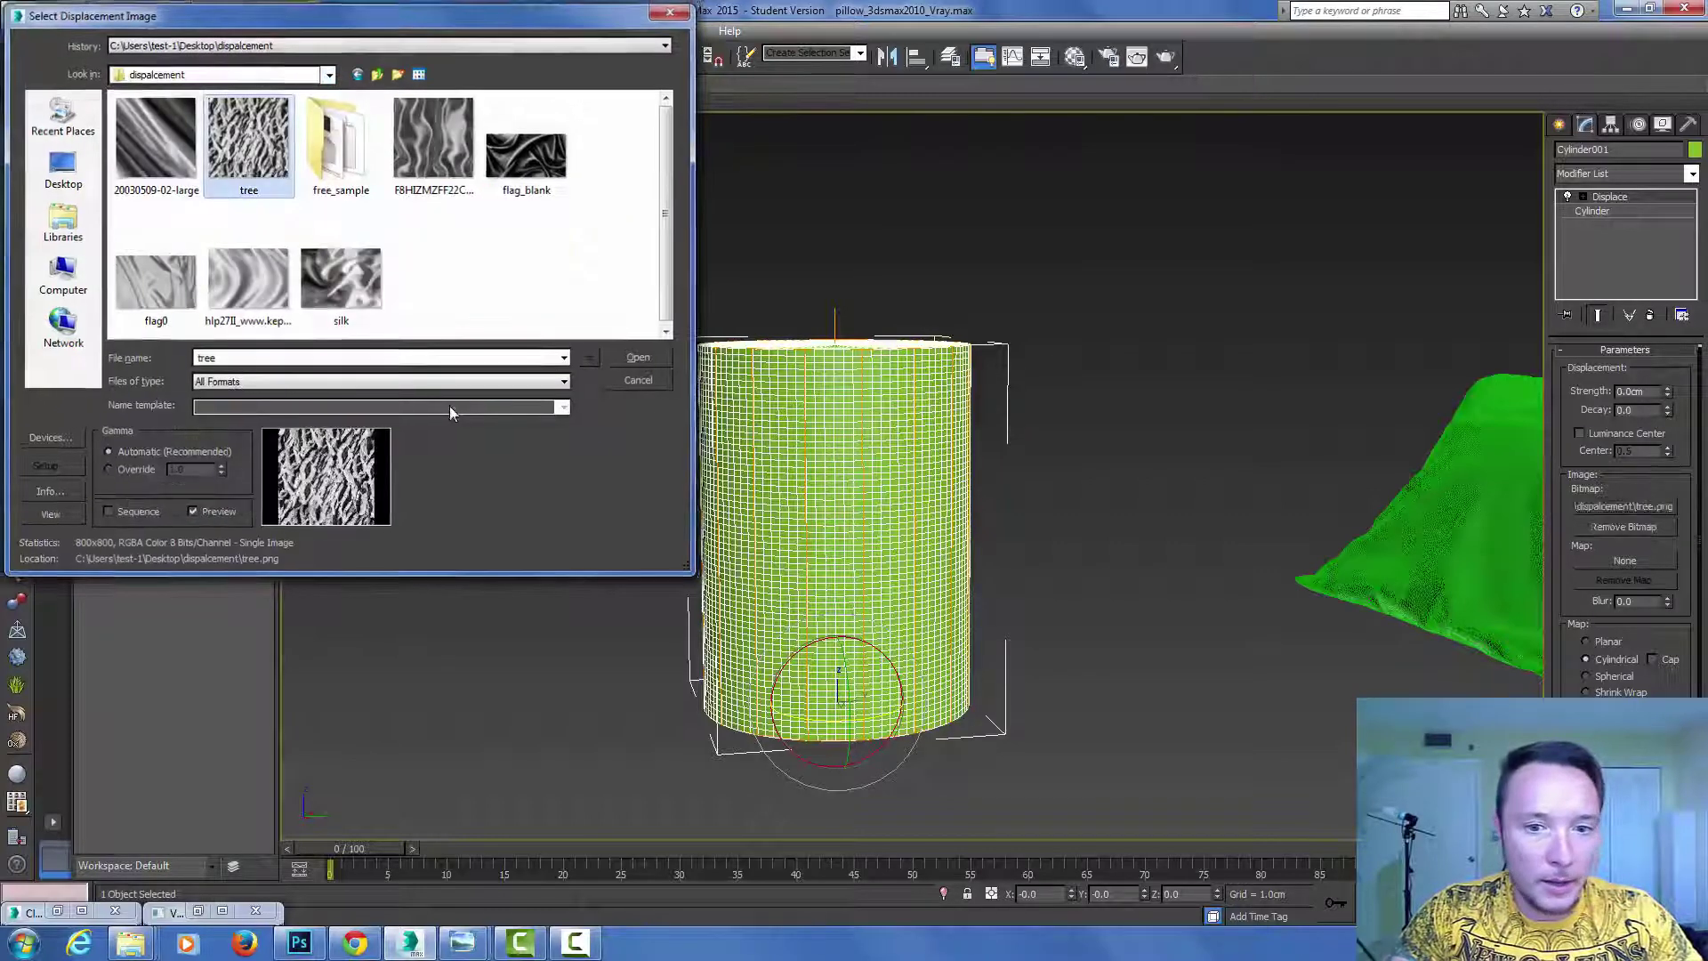
# Step: Hide the edged faces, set Displace strength to 0.744 cm, decay to 0.385 and blur to 0.14, and turn the cylinder about its vertical axis
pyautogui.press('z')
pyautogui.press('F4')
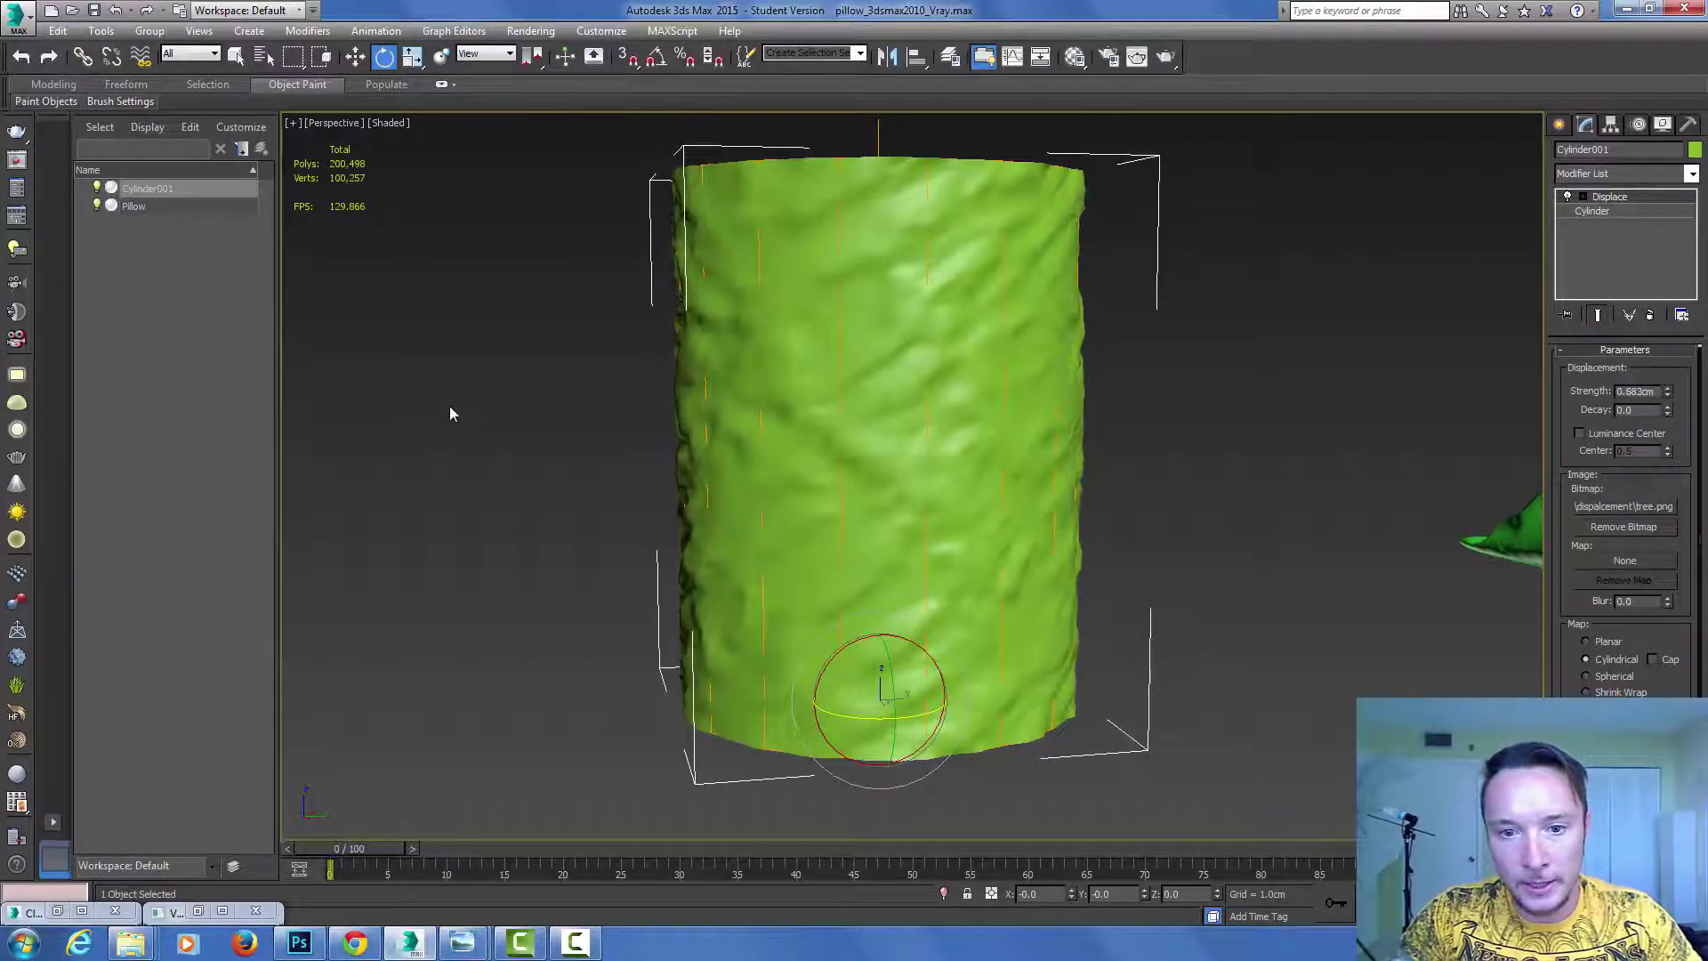
pyautogui.moveTo(1668, 356); pyautogui.dragTo(1668, 351)
pyautogui.moveTo(1668, 409); pyautogui.dragTo(1667, 393)
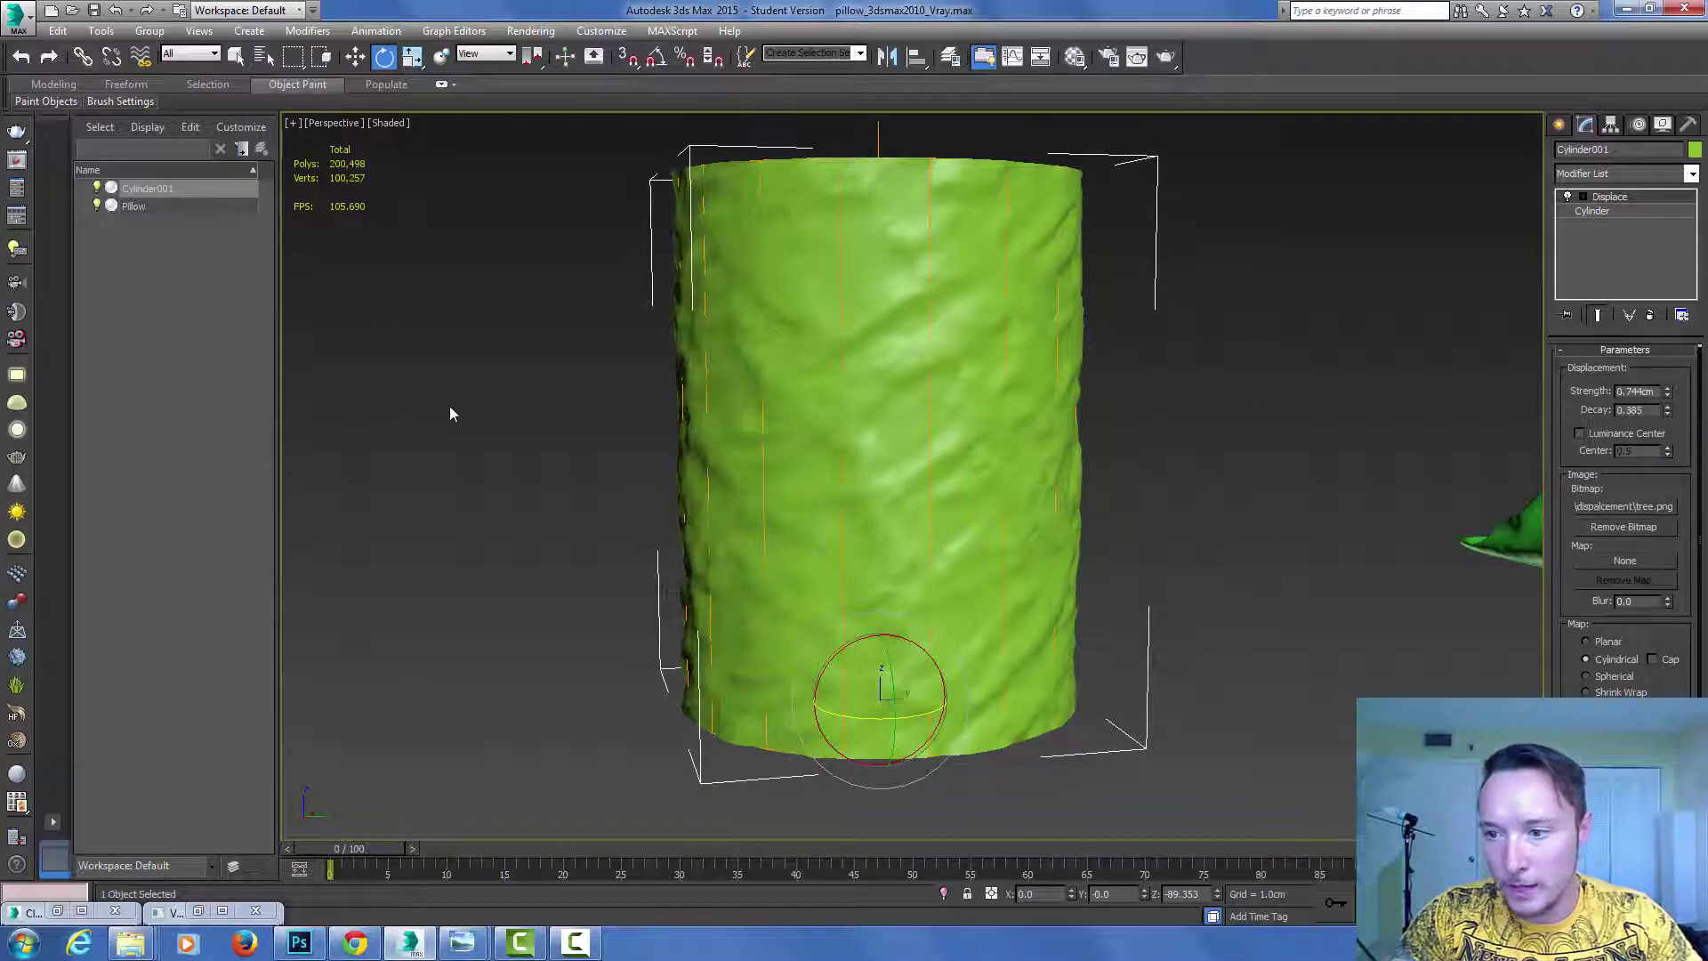
pyautogui.scroll(-1, 1625, 516)
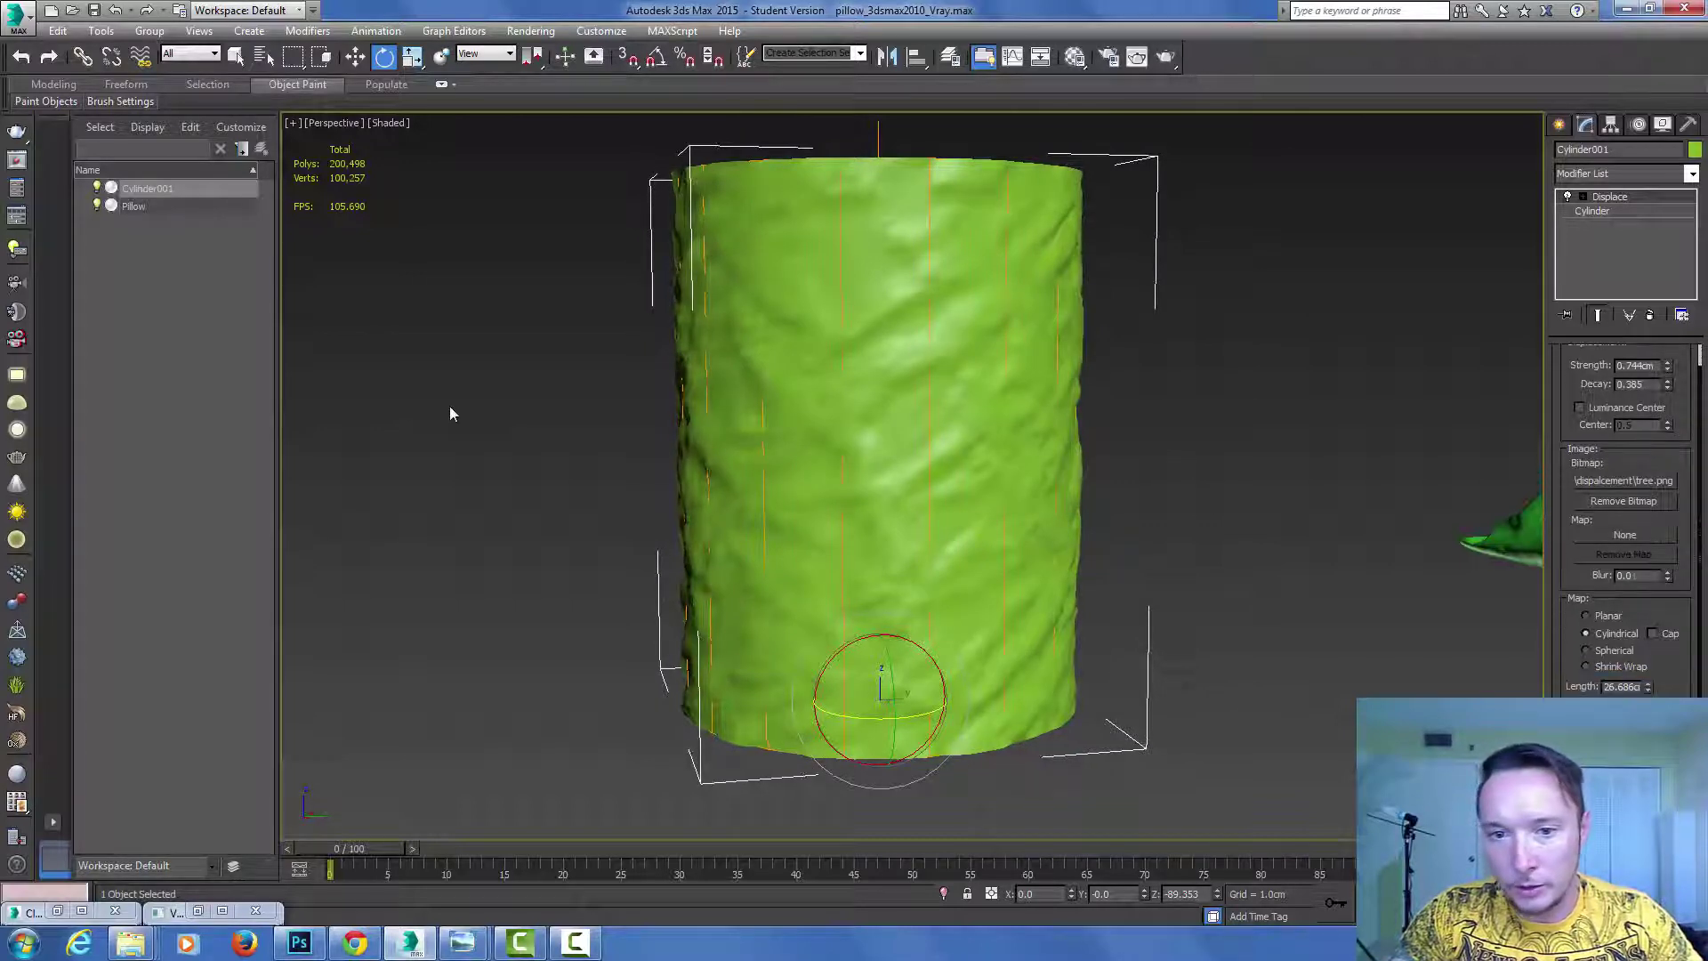
pyautogui.moveTo(1667, 575)
pyautogui.mouseDown()
pyautogui.moveTo(1668, 554)
pyautogui.moveTo(1668, 572)
pyautogui.mouseUp()
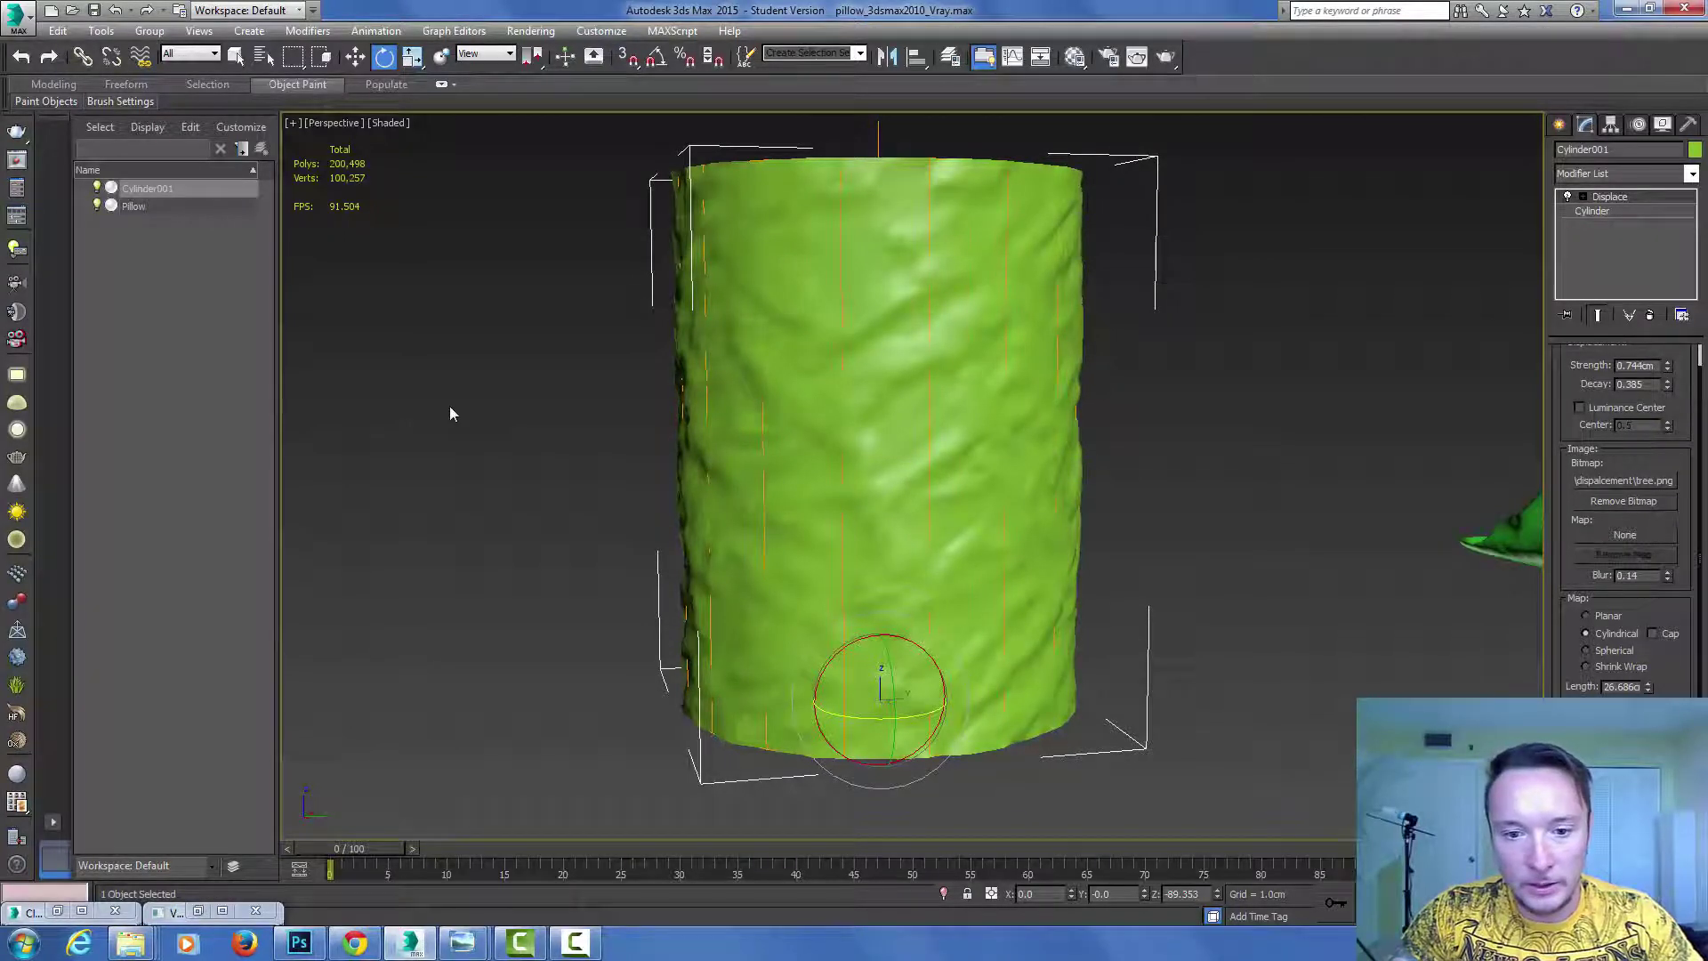
pyautogui.moveTo(894, 717); pyautogui.dragTo(815, 717)
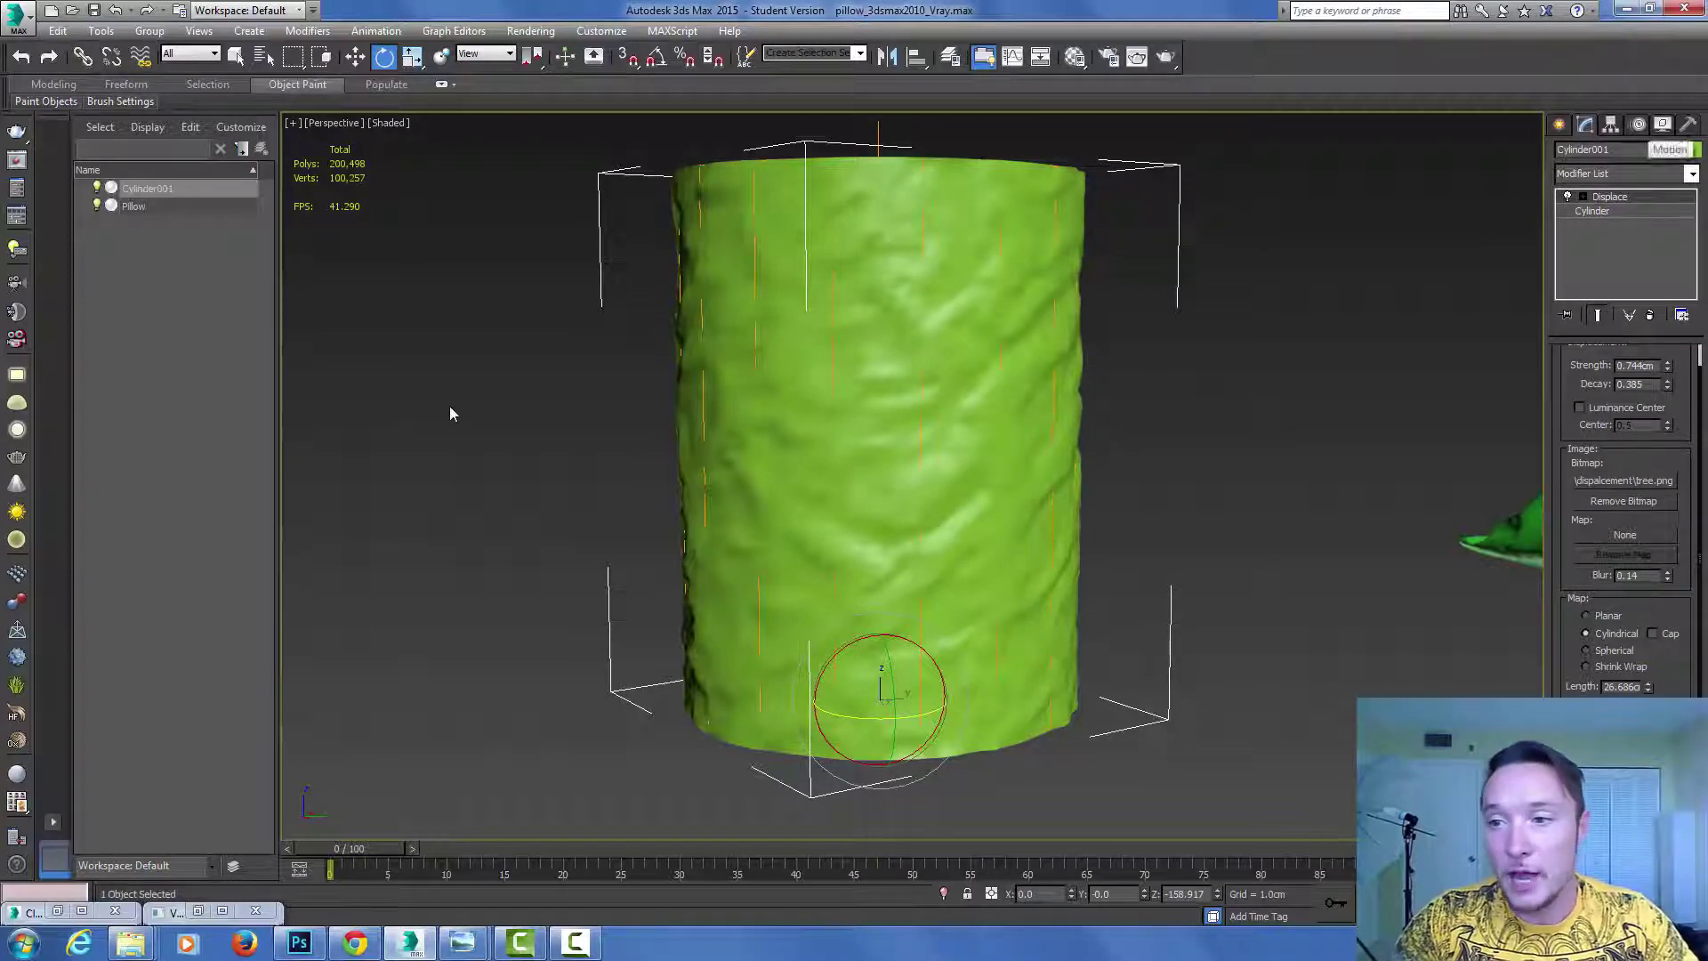
# Step: Collapse the cylinder's whole modifier stack into an Editable Mesh and rotate it to check the displaced surface
pyautogui.rightClick(1610, 196)
pyautogui.click(1521, 379)
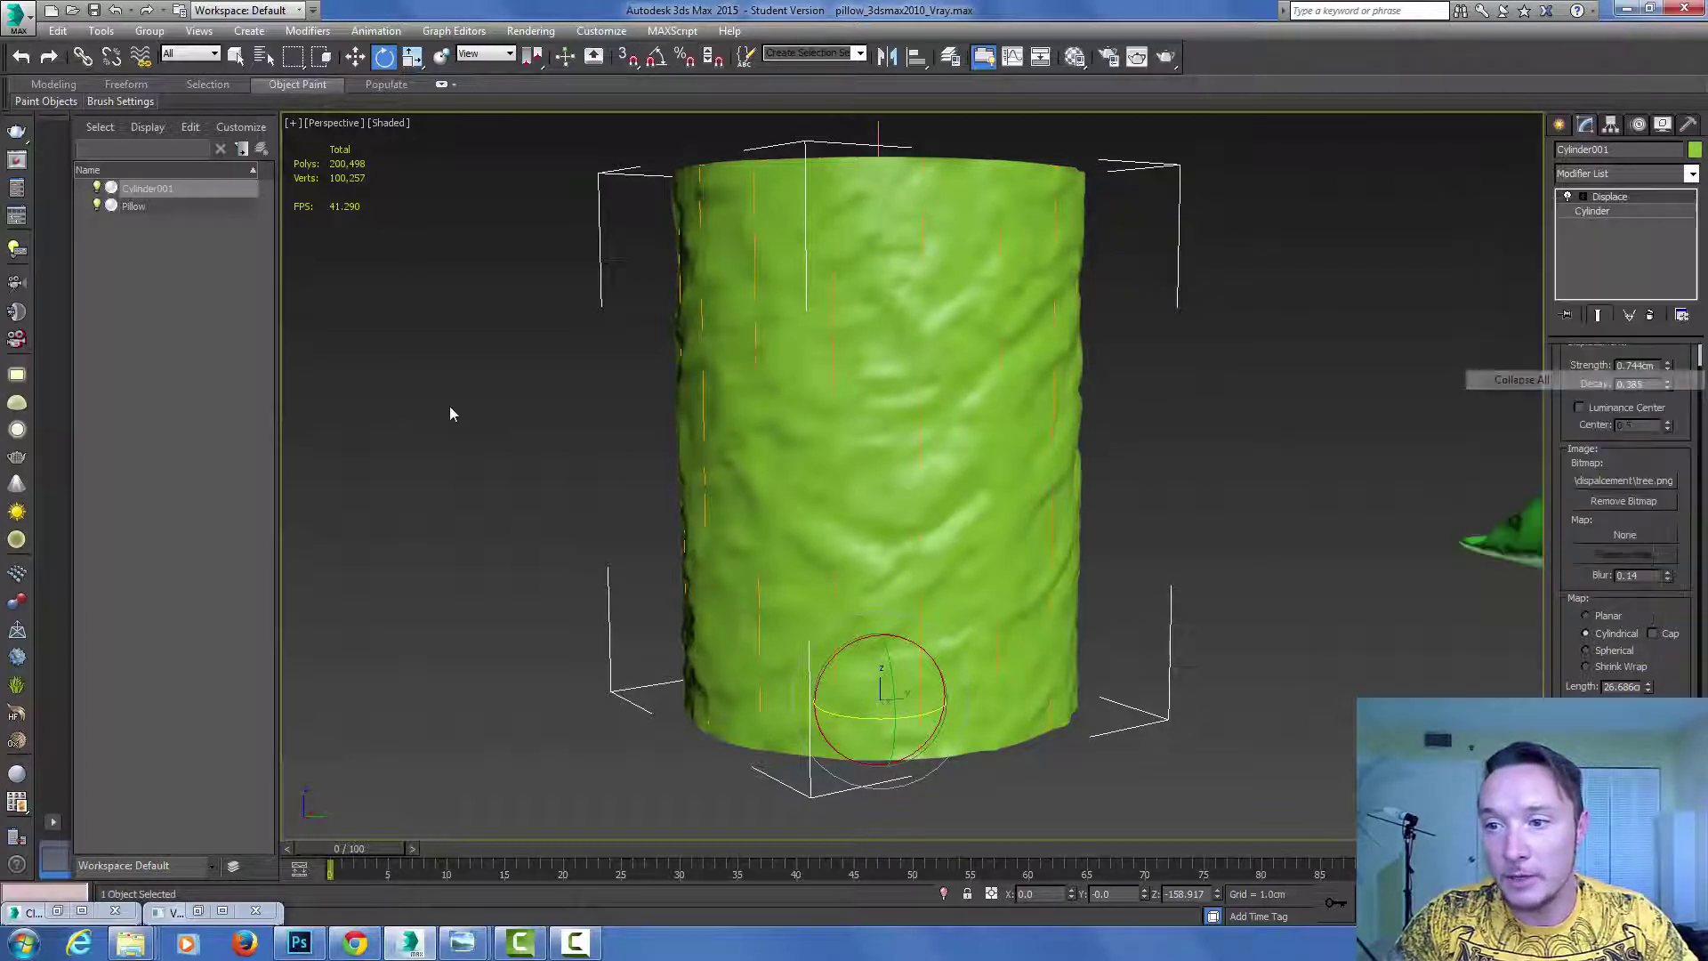
pyautogui.click(937, 524)
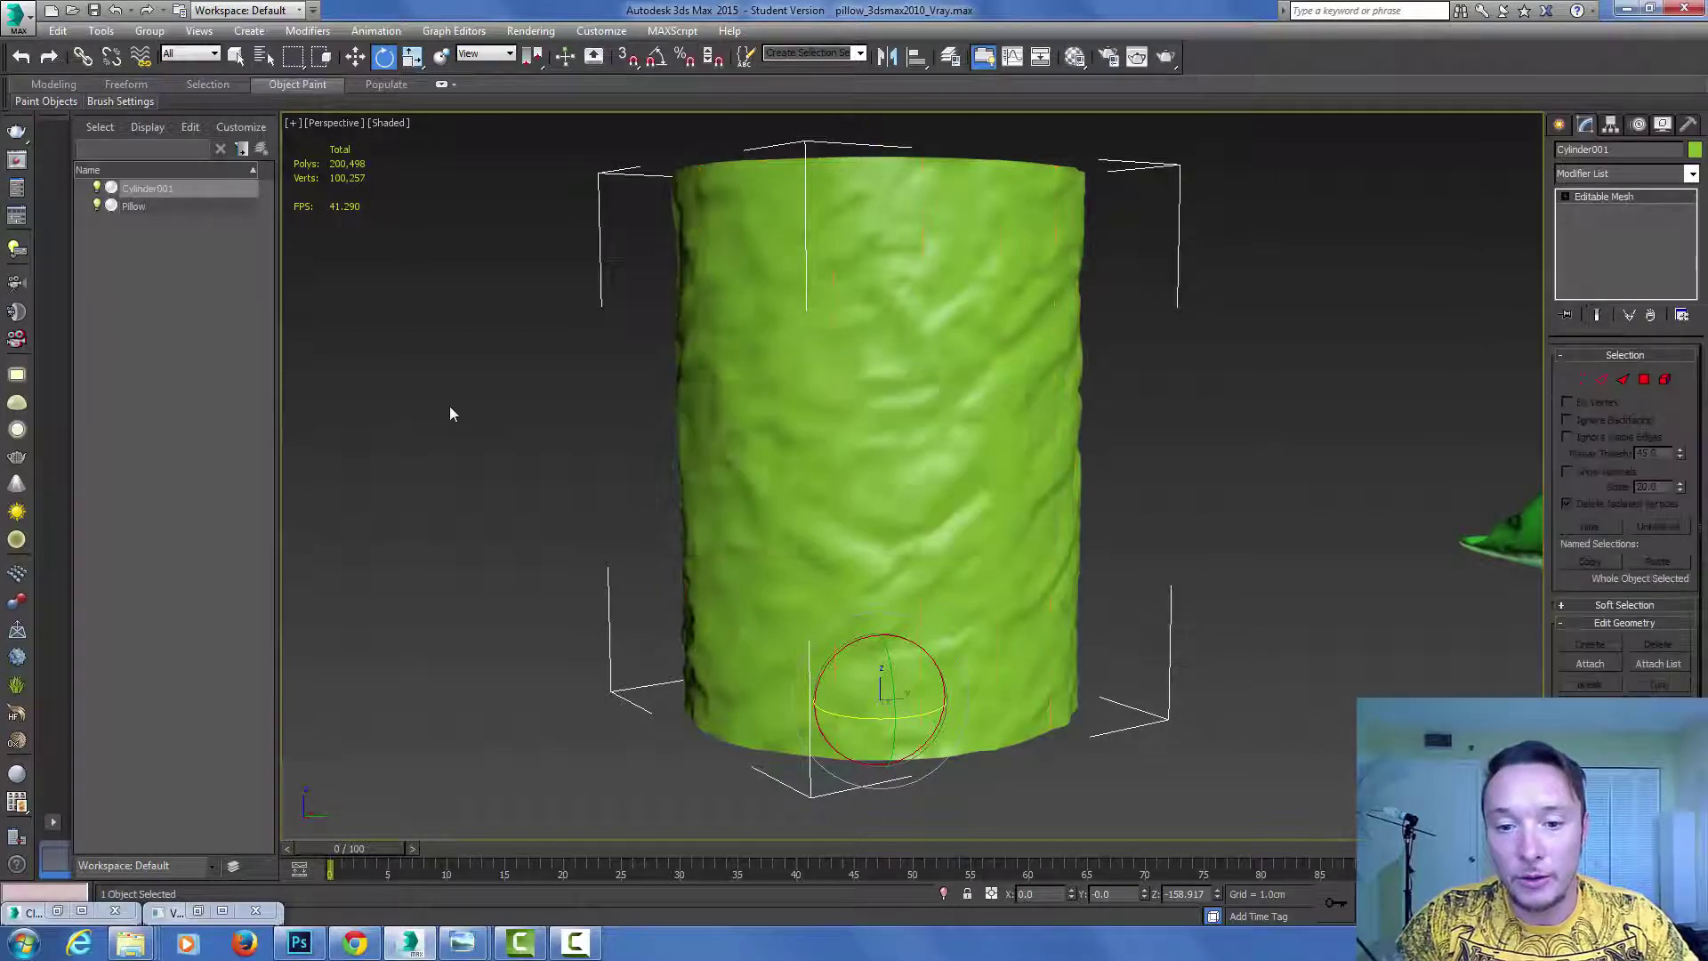
pyautogui.moveTo(881, 685); pyautogui.dragTo(782, 676)
pyautogui.keyDown('alt'); pyautogui.moveTo(1068, 462); pyautogui.dragTo(1139, 365, button='middle'); pyautogui.keyUp('alt')
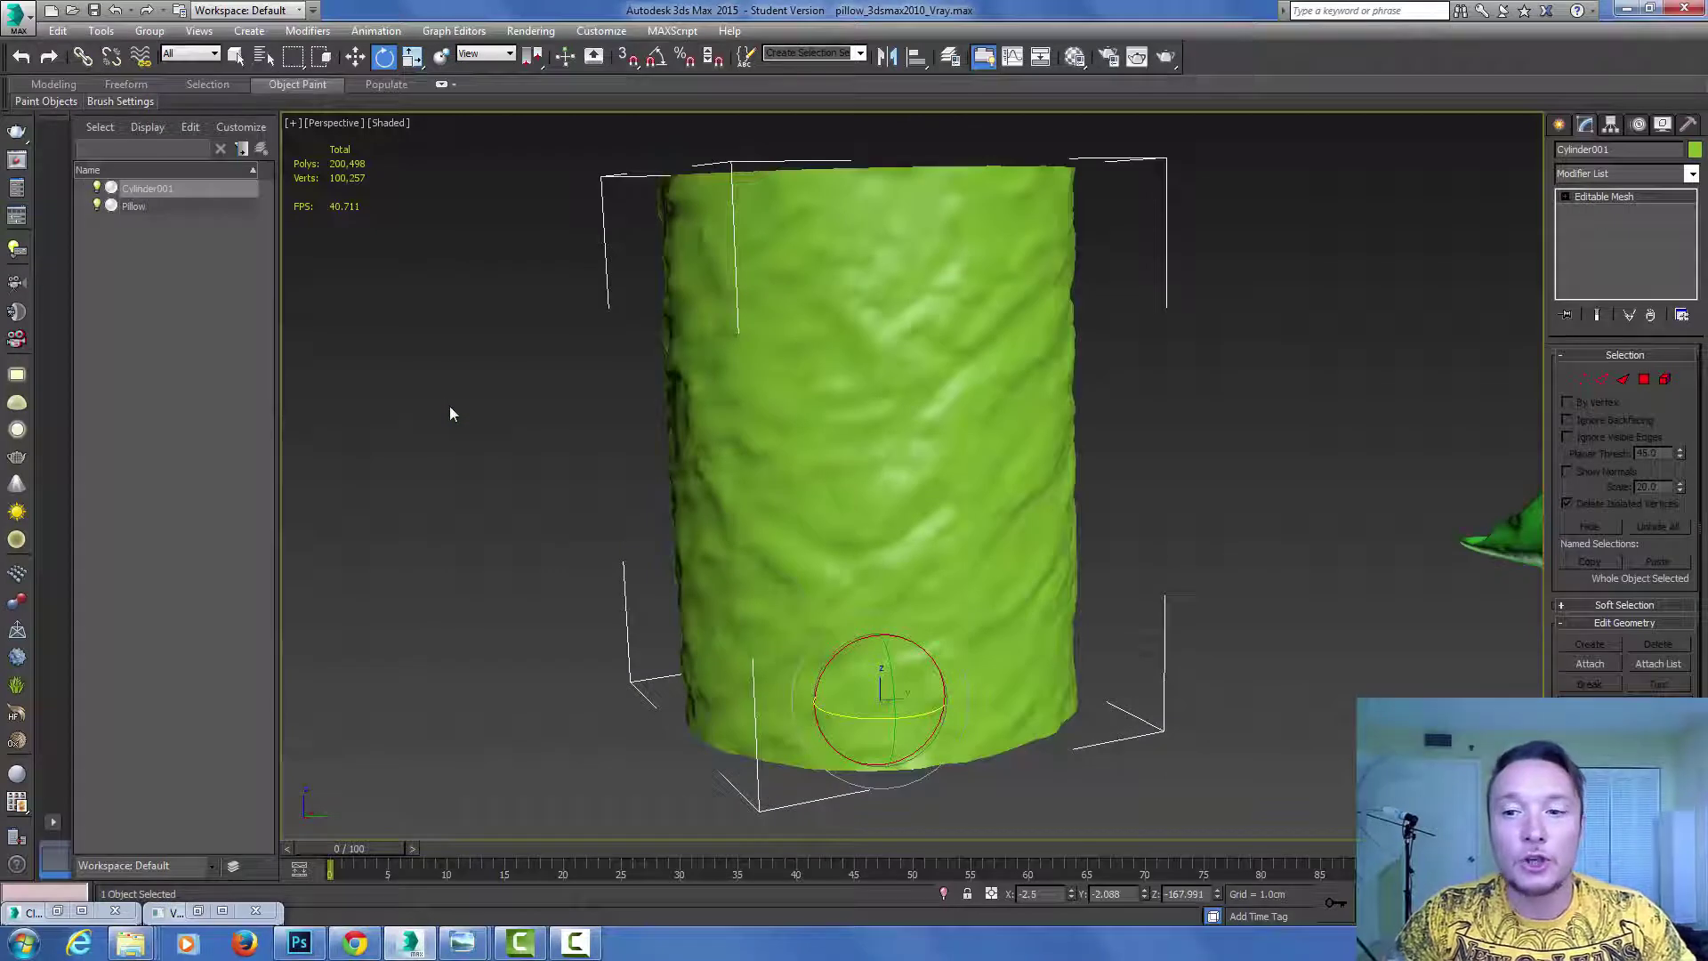